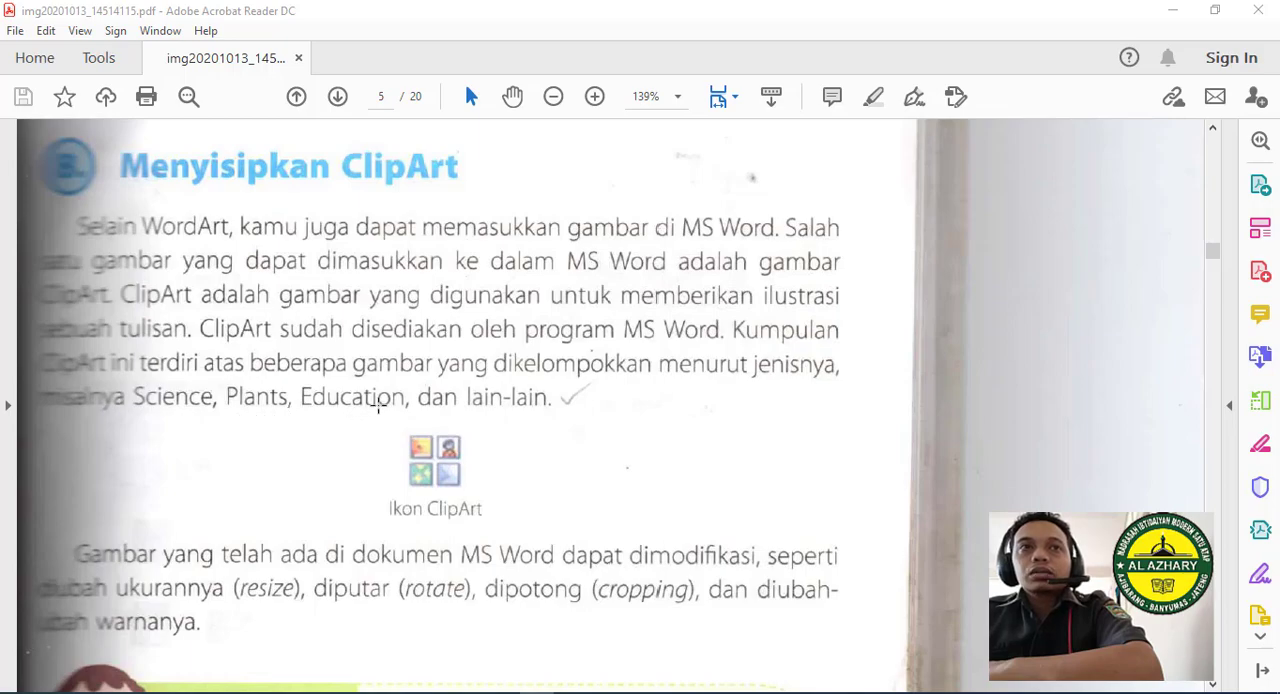
- Read the textbook's ClipArt section from page 5 of the PDF through step 3 on inserting a picture
{"action": "scroll", "coordinate": [461, 405], "scroll_direction": "down", "scroll_amount": 2}
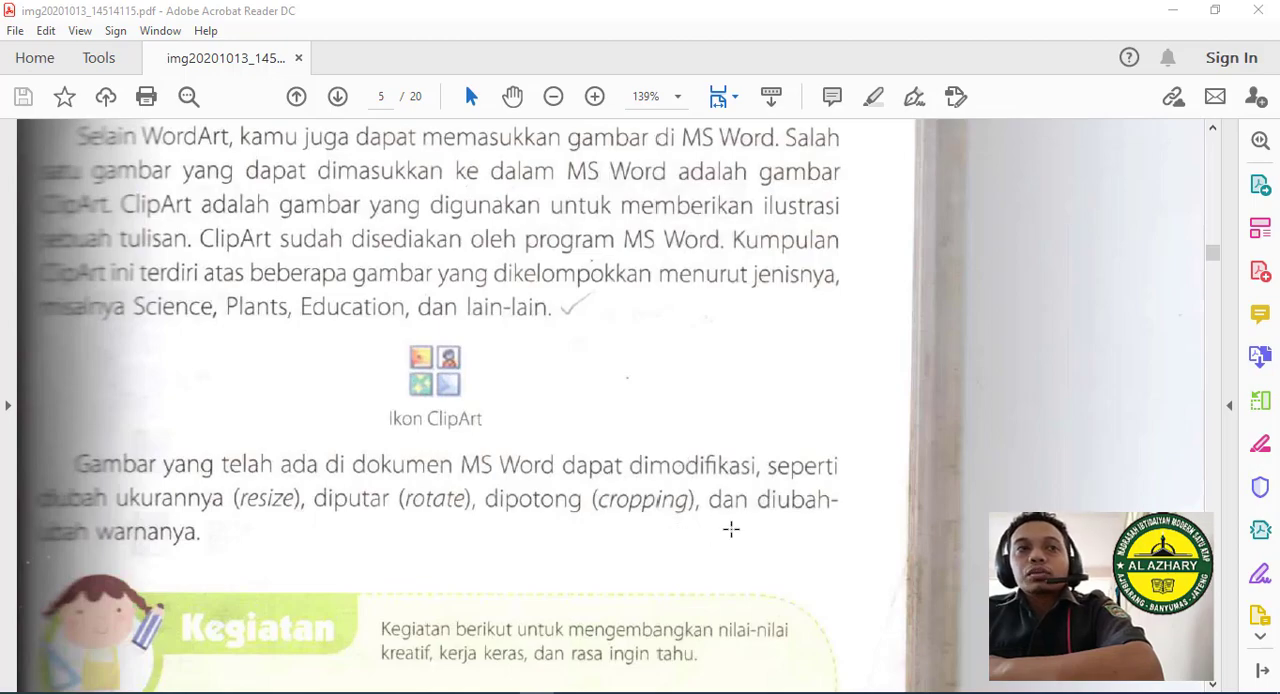
{"action": "scroll", "coordinate": [735, 530], "scroll_direction": "down", "scroll_amount": 1}
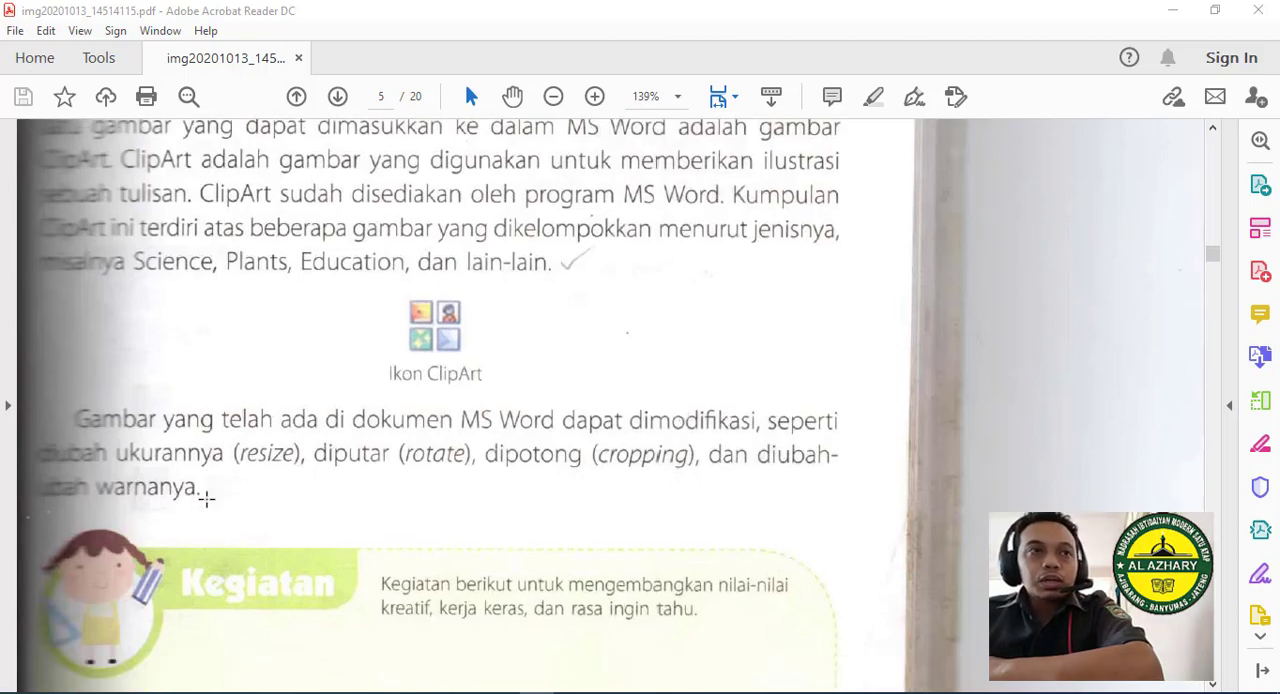
{"action": "scroll", "coordinate": [418, 467], "scroll_direction": "down", "scroll_amount": 2}
{"action": "scroll", "coordinate": [418, 467], "scroll_direction": "down", "scroll_amount": 15}
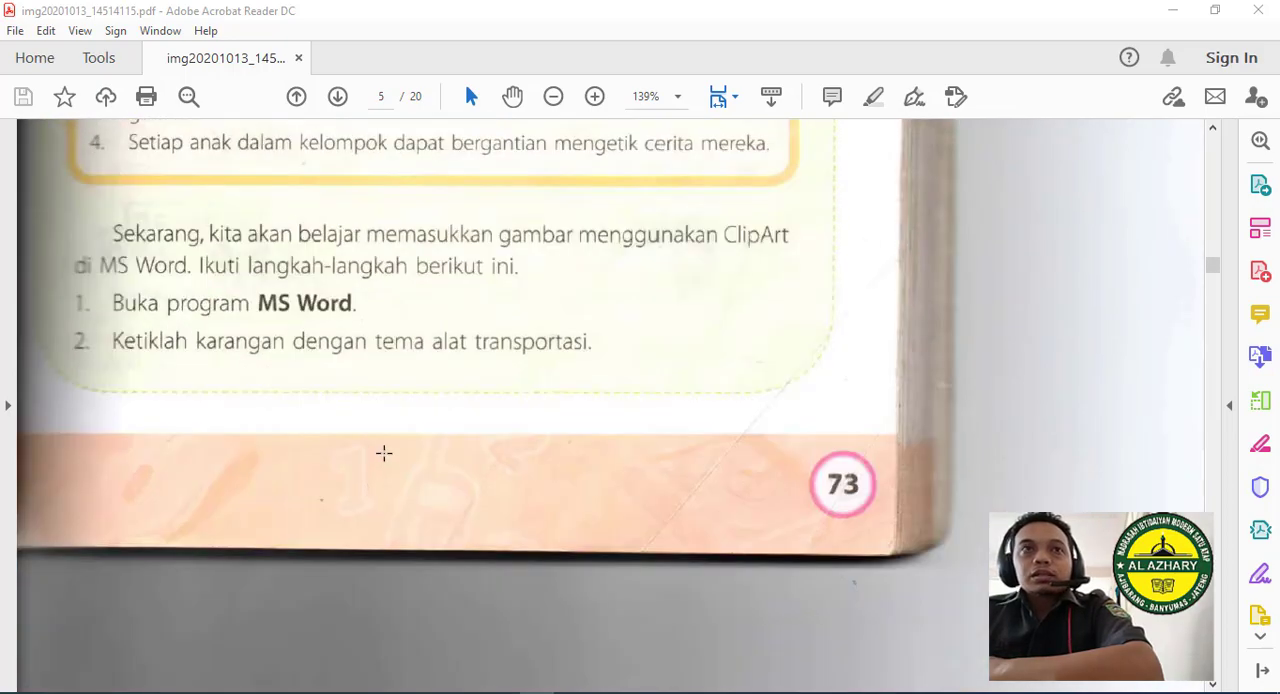
{"action": "scroll", "coordinate": [384, 453], "scroll_direction": "down", "scroll_amount": 15}
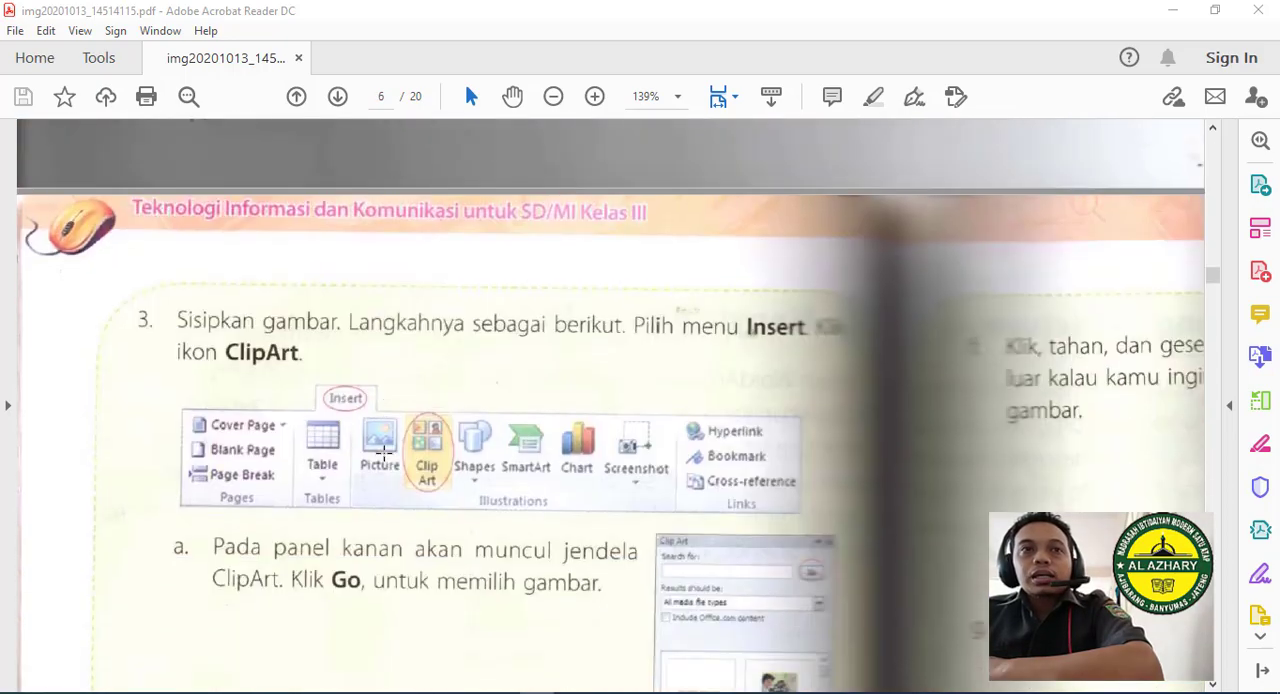
{"action": "scroll", "coordinate": [384, 453], "scroll_direction": "down", "scroll_amount": 2}
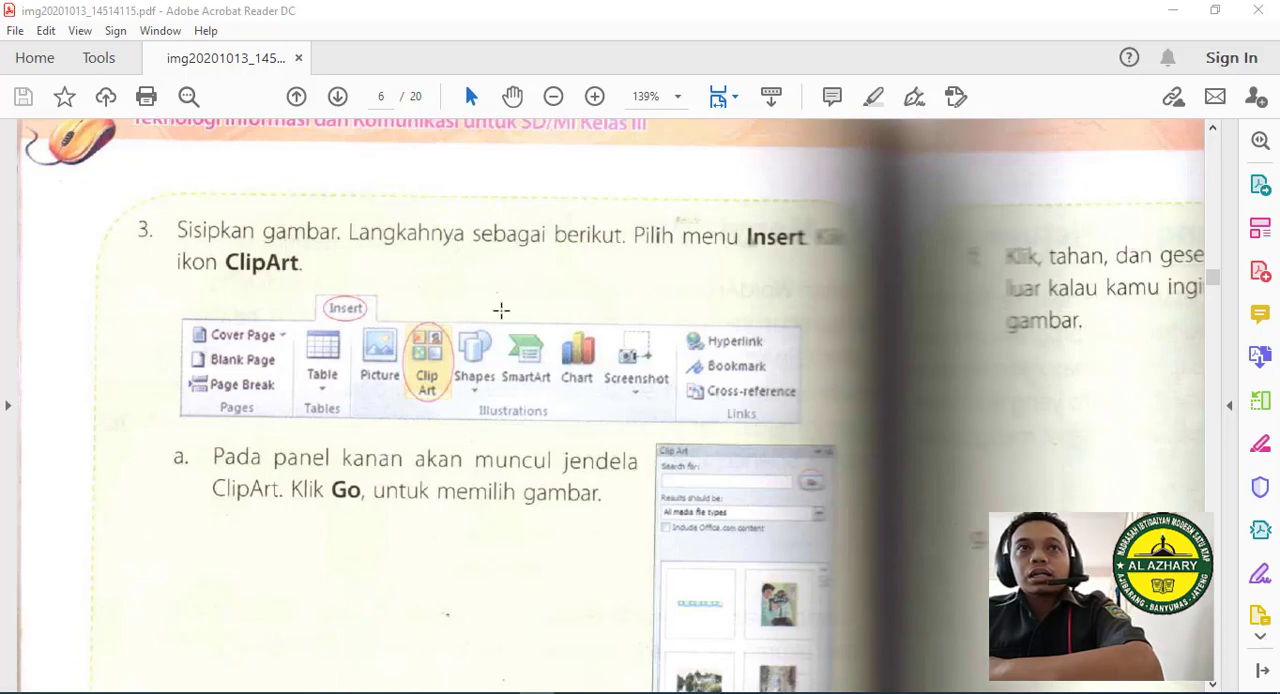
{"action": "left_click_drag", "start_coordinate": [156, 204], "coordinate": [875, 310]}
{"action": "left_click", "coordinate": [611, 179]}
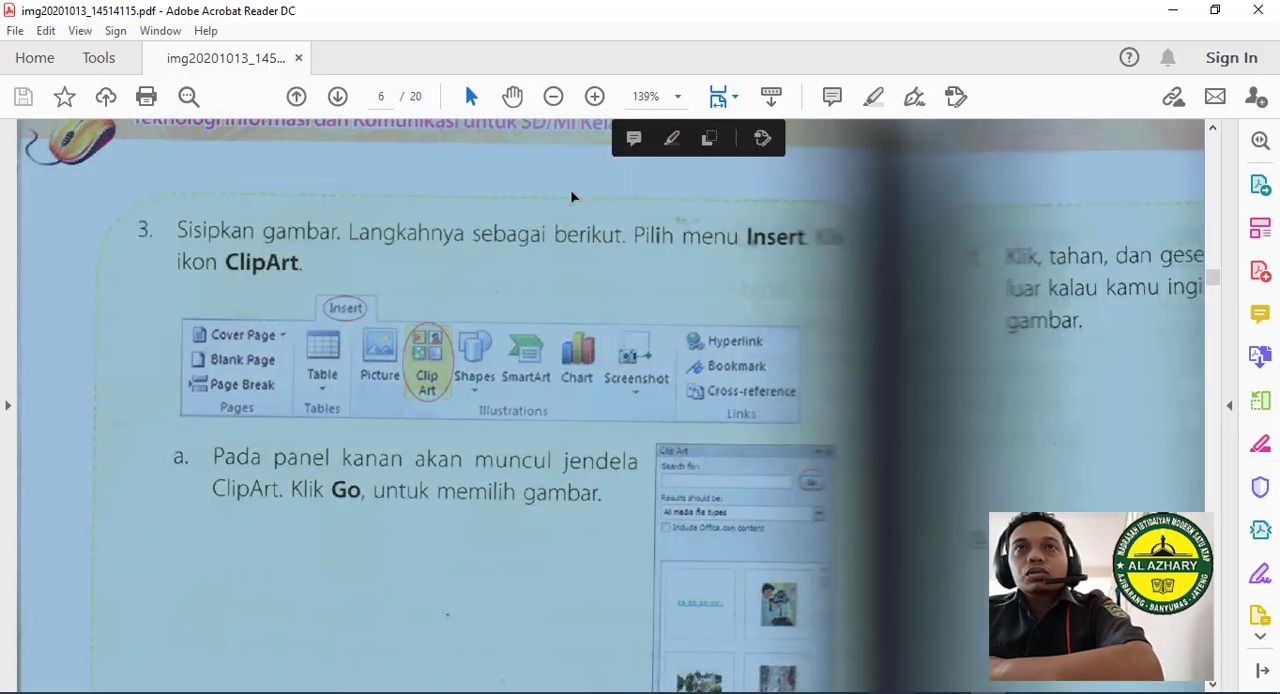
{"action": "left_click", "coordinate": [575, 196]}
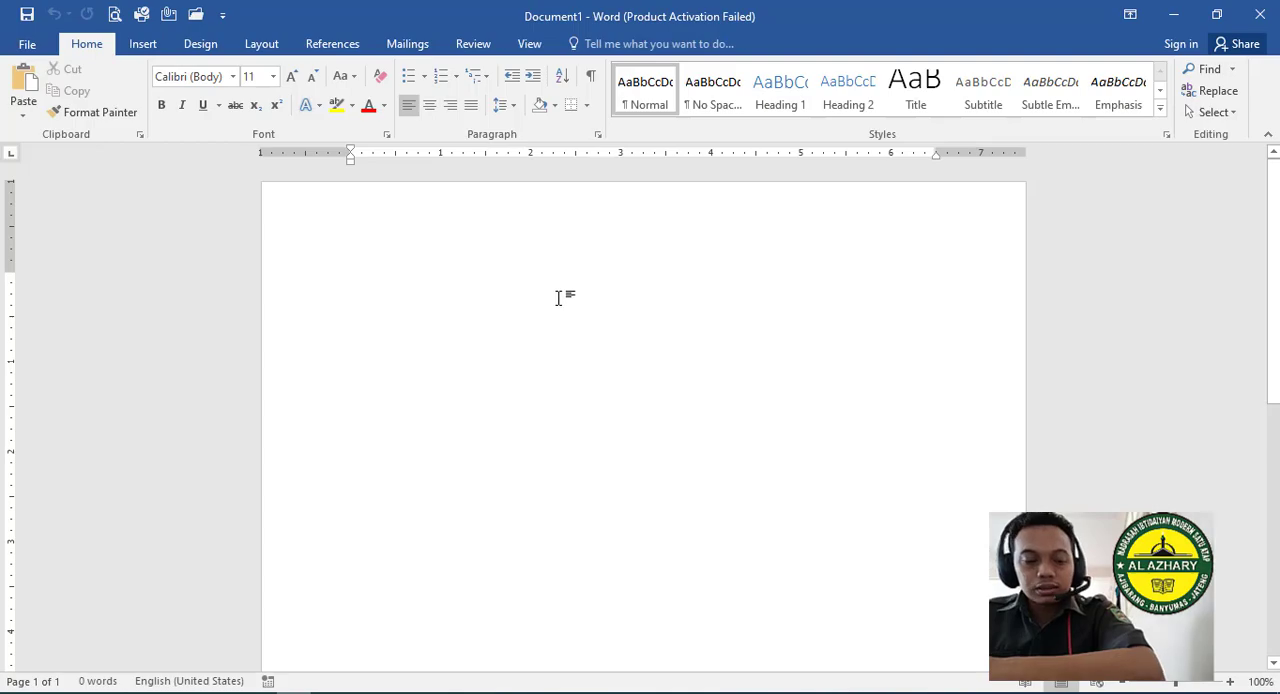
- Switch to the blank Word document and look over the Shapes and SmartArt options for inserting illustrations
{"action": "left_click", "coordinate": [148, 50]}
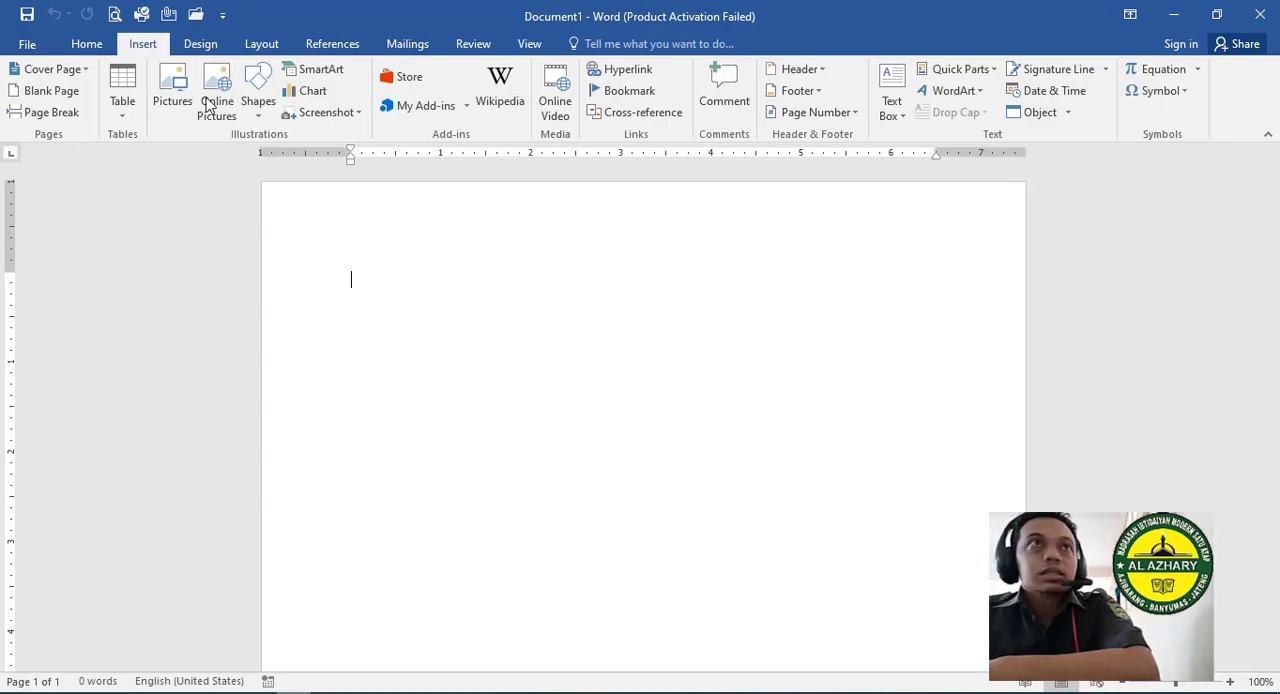
{"action": "left_click", "coordinate": [258, 110]}
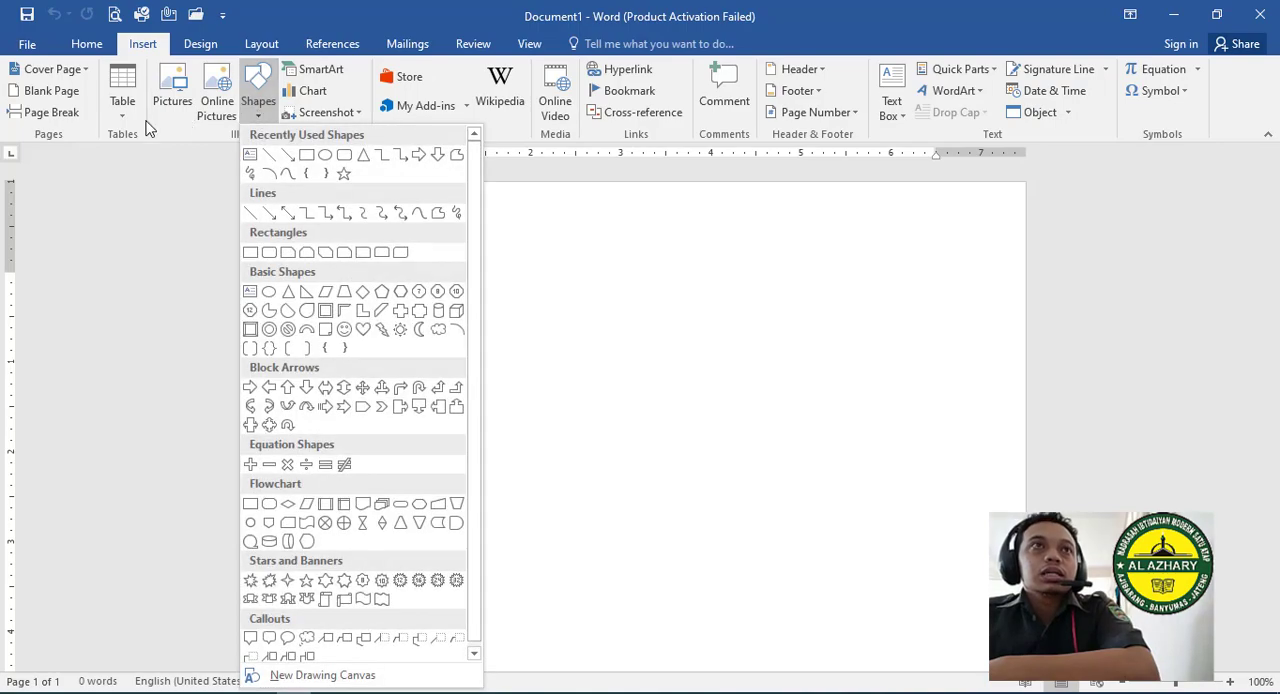
{"action": "left_click", "coordinate": [660, 356]}
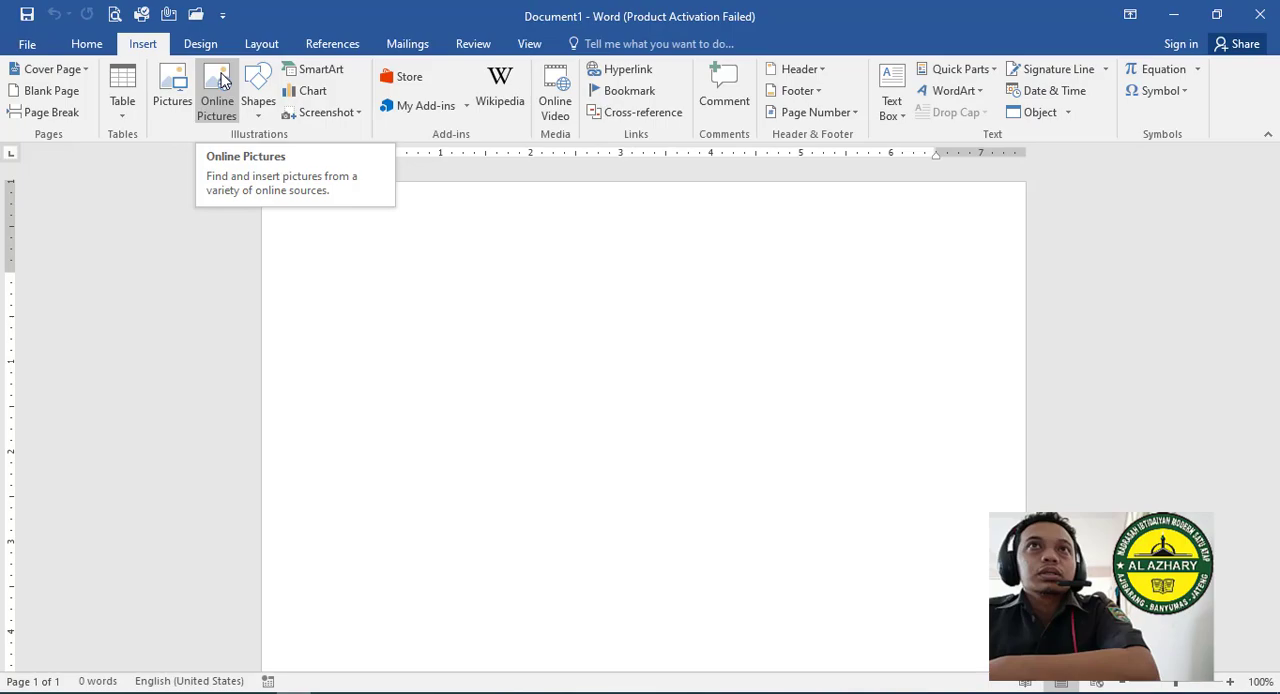
{"action": "left_click", "coordinate": [331, 75]}
{"action": "left_click", "coordinate": [950, 178]}
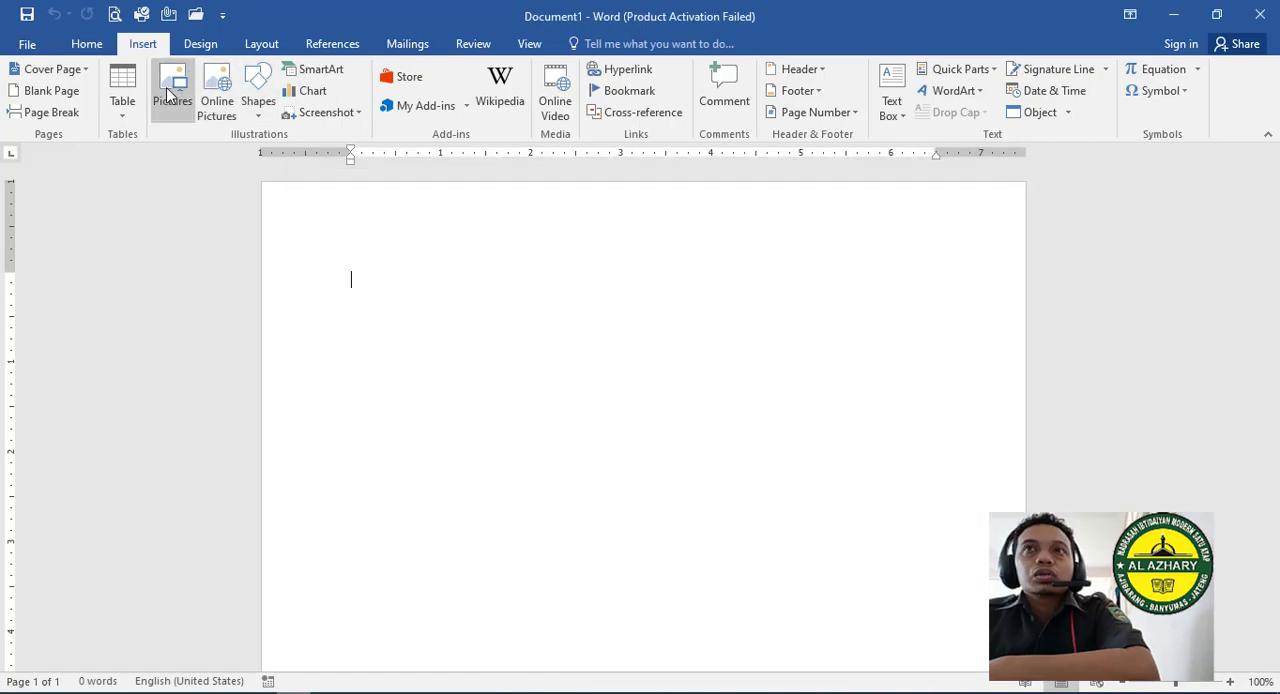
- Start inserting a picture from file and browse to Local Disk (C:)\Program Files\Microsoft Office\CLIPART\PUB60COR
{"action": "left_click", "coordinate": [170, 93]}
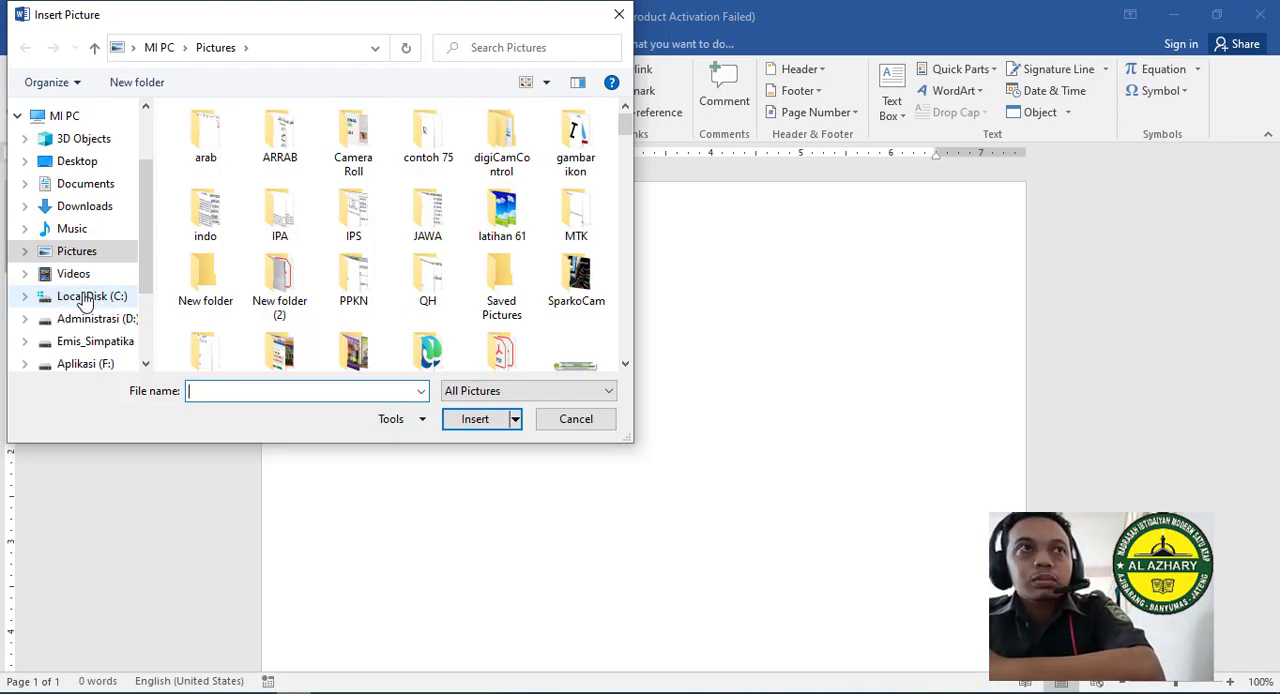
{"action": "left_click", "coordinate": [95, 302]}
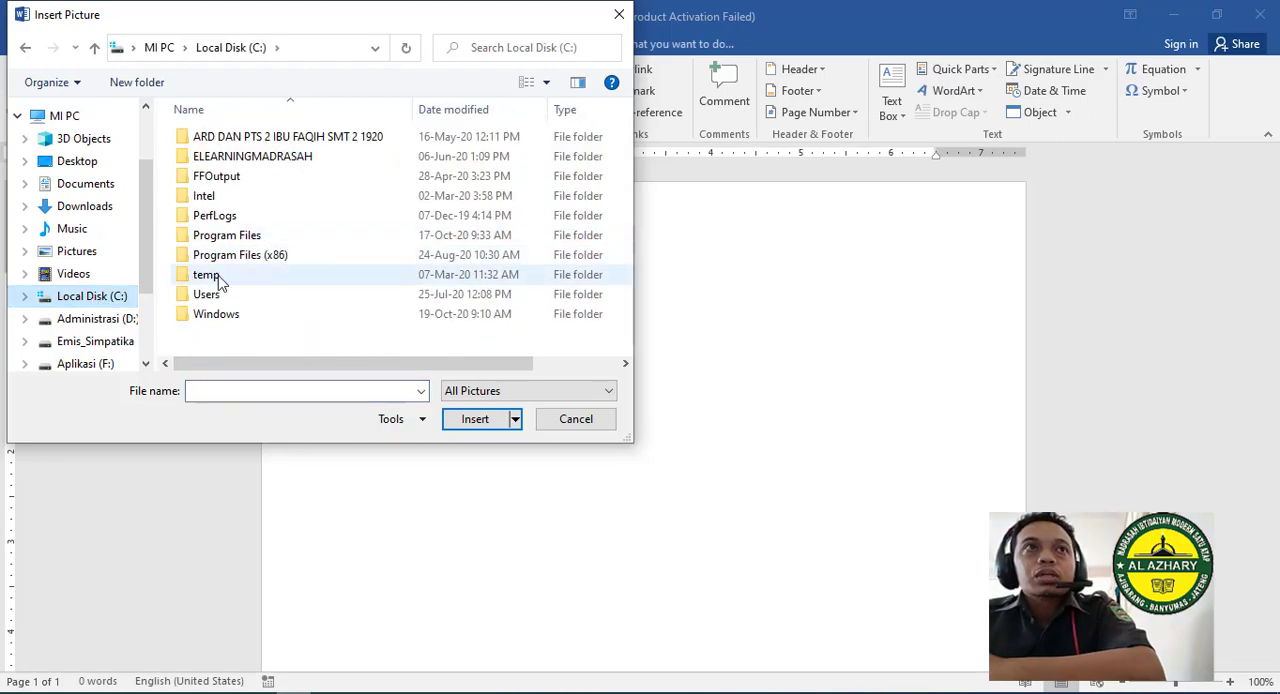
{"action": "double_click", "coordinate": [255, 238]}
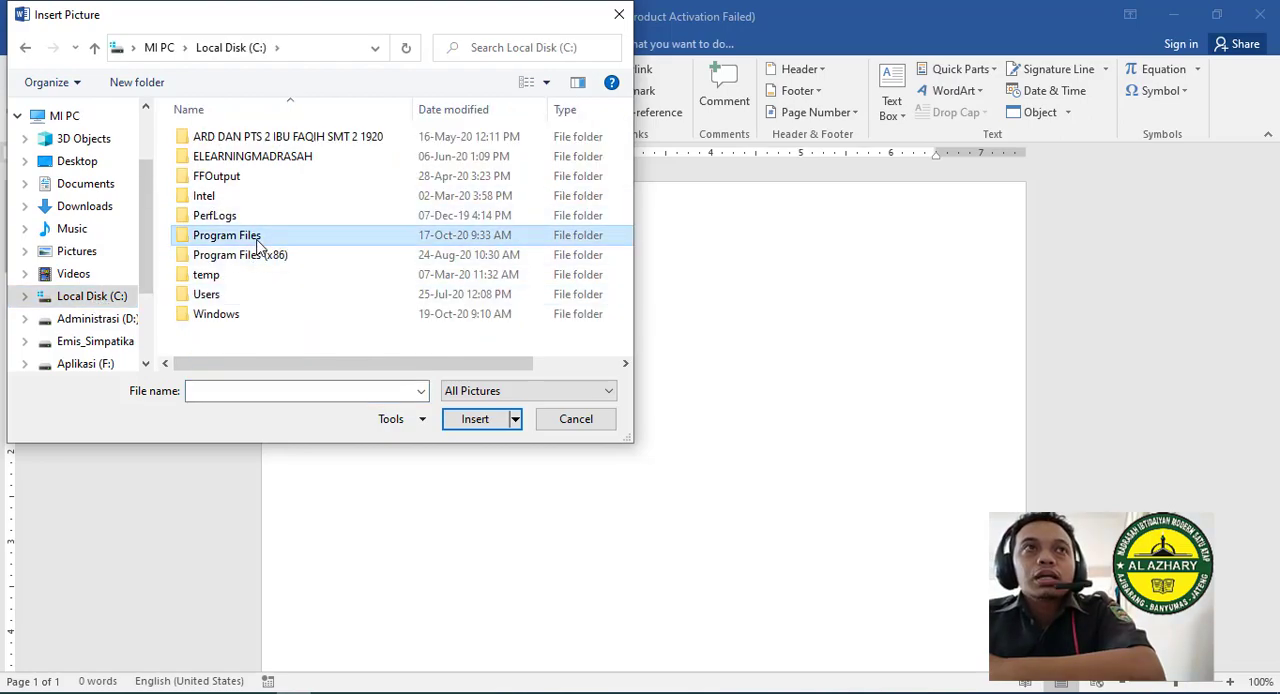
{"action": "left_click", "coordinate": [94, 48]}
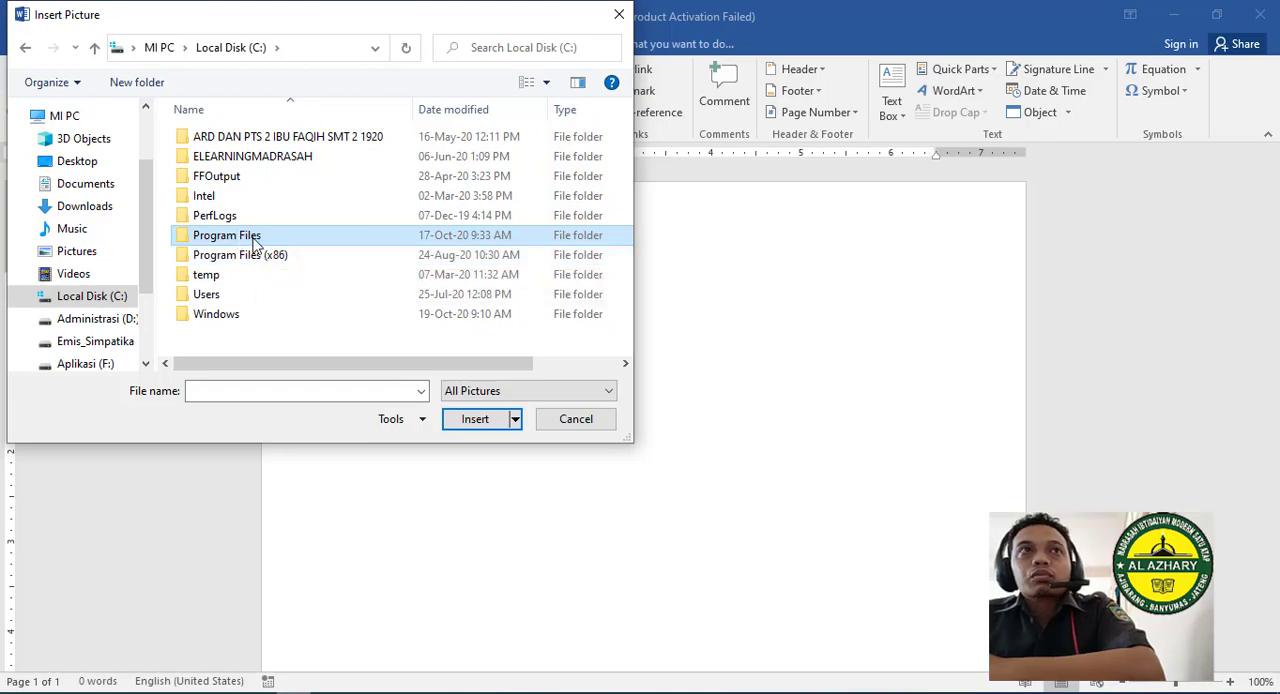
{"action": "double_click", "coordinate": [255, 240]}
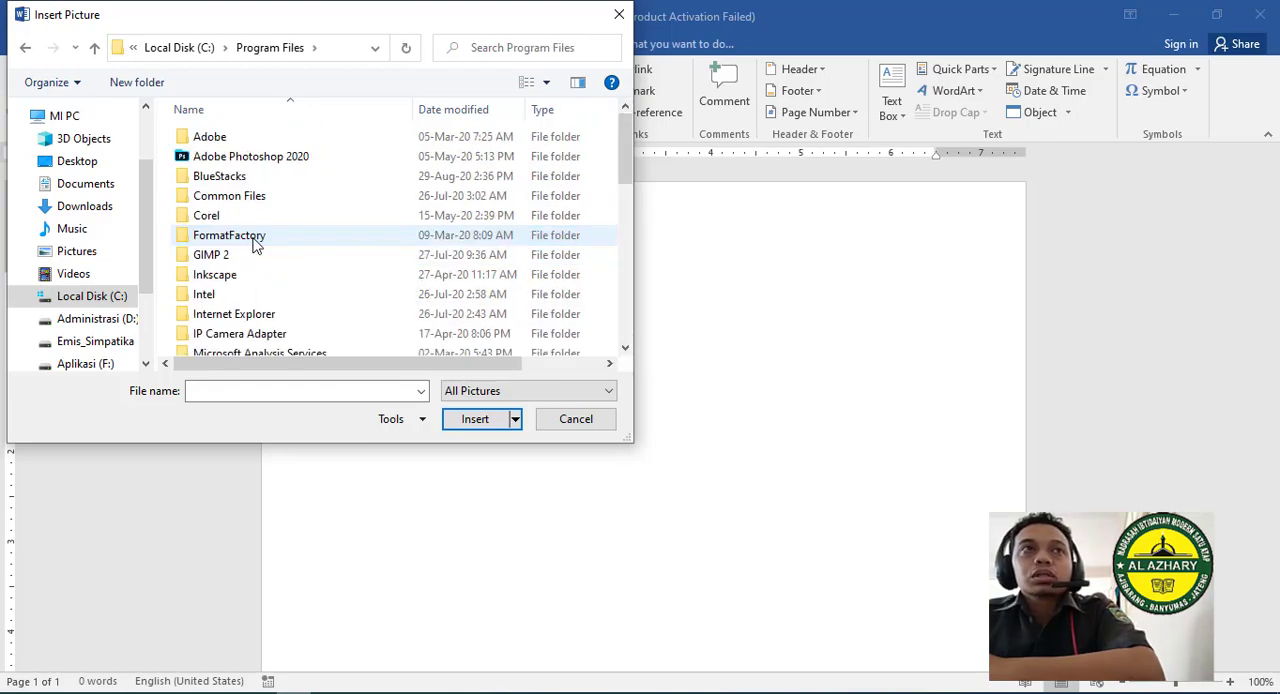
{"action": "scroll", "coordinate": [255, 246], "scroll_direction": "down", "scroll_amount": 5}
{"action": "scroll", "coordinate": [255, 246], "scroll_direction": "up", "scroll_amount": 1}
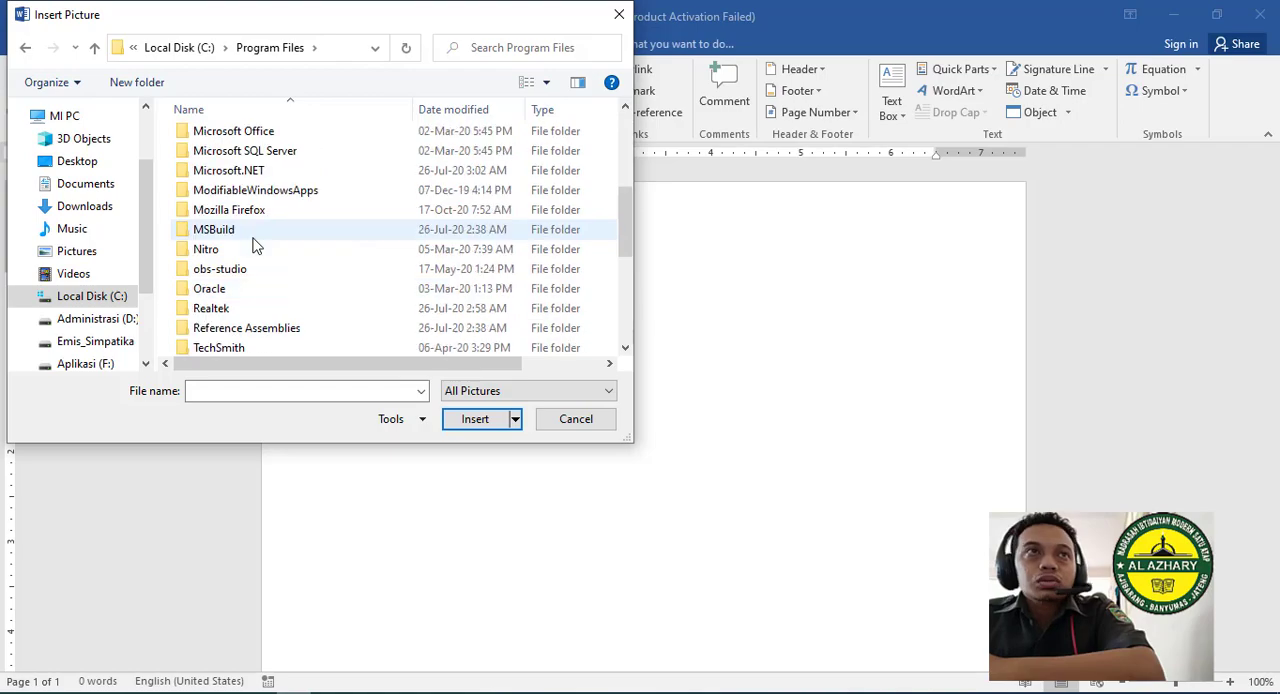
{"action": "double_click", "coordinate": [249, 137]}
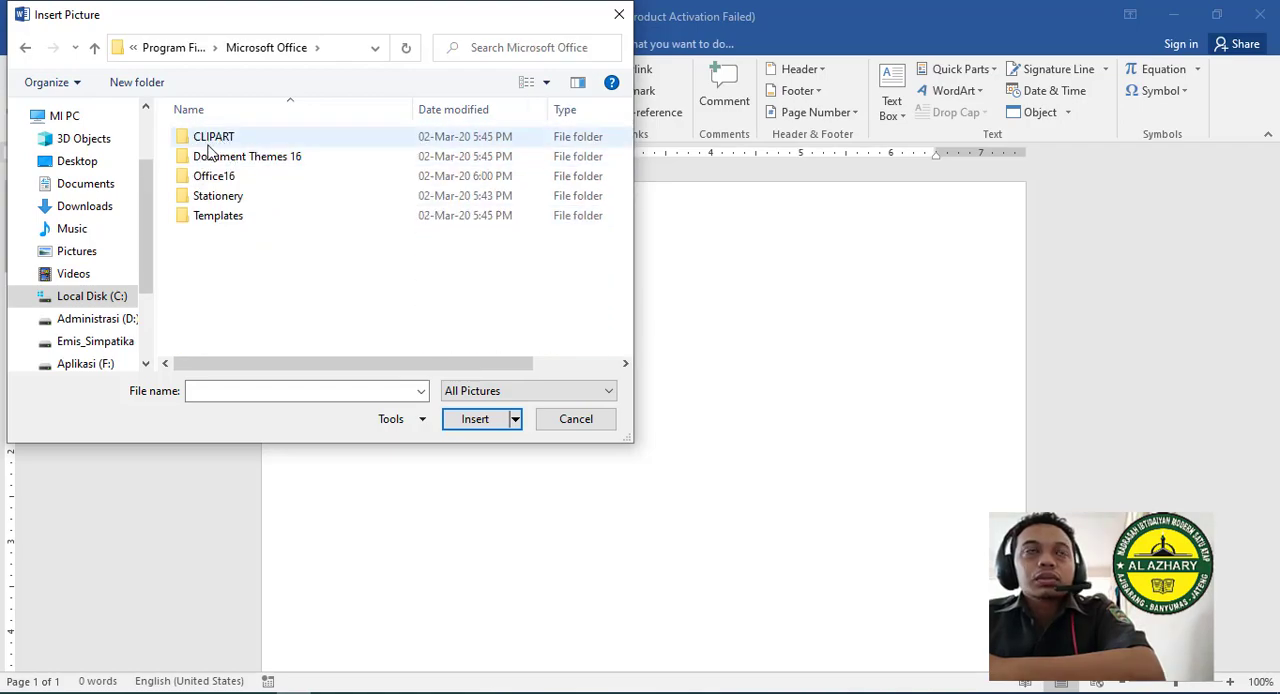
{"action": "left_click", "coordinate": [216, 144]}
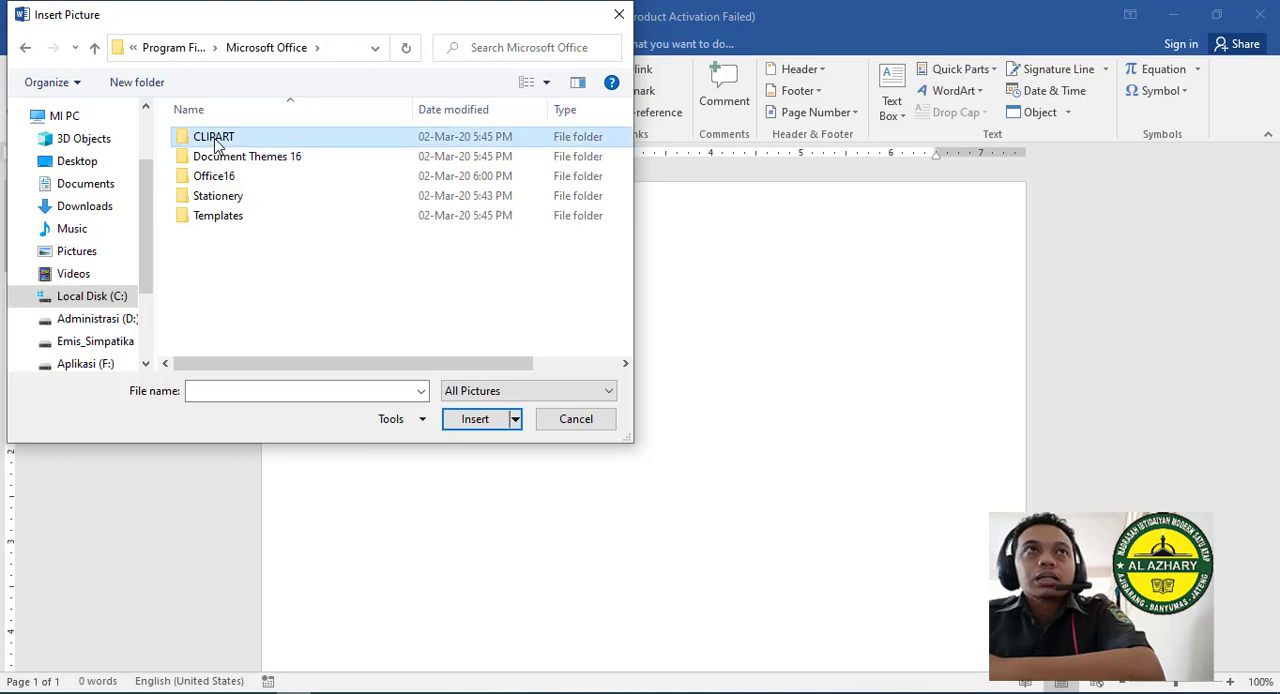
{"action": "double_click", "coordinate": [216, 144]}
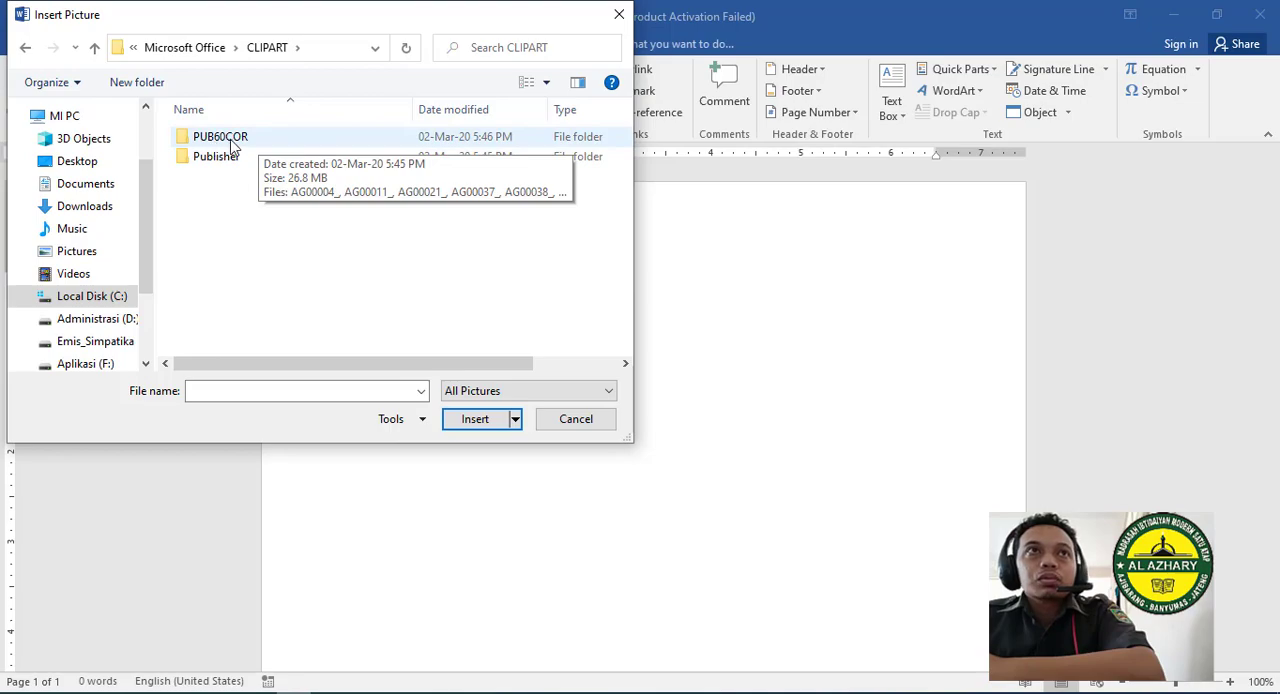
{"action": "left_click", "coordinate": [231, 145]}
{"action": "double_click", "coordinate": [231, 145]}
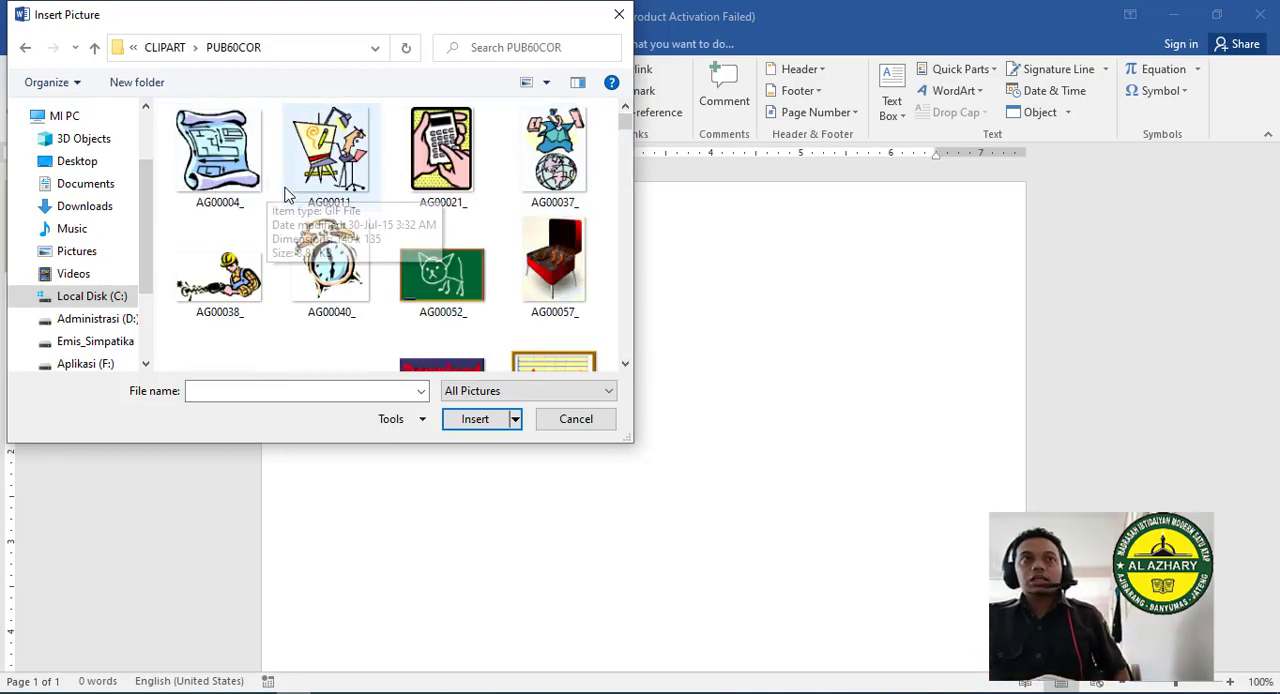
- Insert the blueprint scroll picture AG00004_ from the PUB60COR folder into the blank document
{"action": "scroll", "coordinate": [282, 200], "scroll_direction": "down", "scroll_amount": 1}
{"action": "scroll", "coordinate": [286, 260], "scroll_direction": "down", "scroll_amount": 5}
{"action": "scroll", "coordinate": [277, 271], "scroll_direction": "up", "scroll_amount": 6}
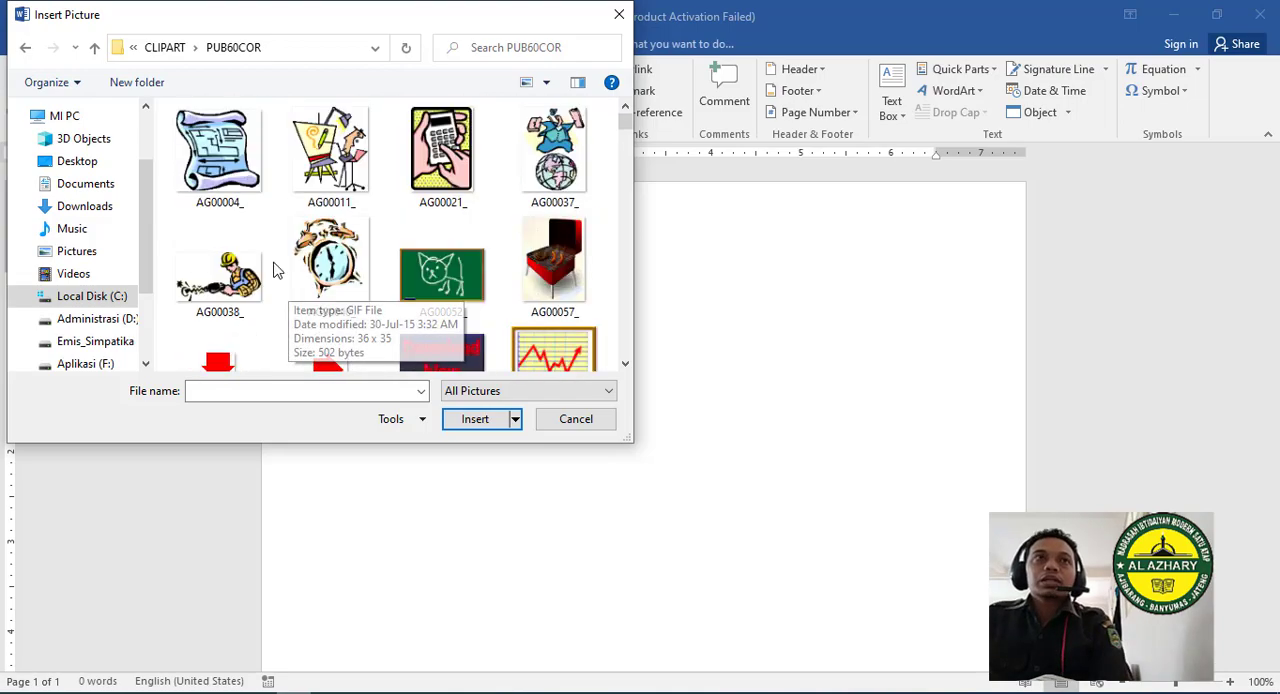
{"action": "key", "text": "Escape"}
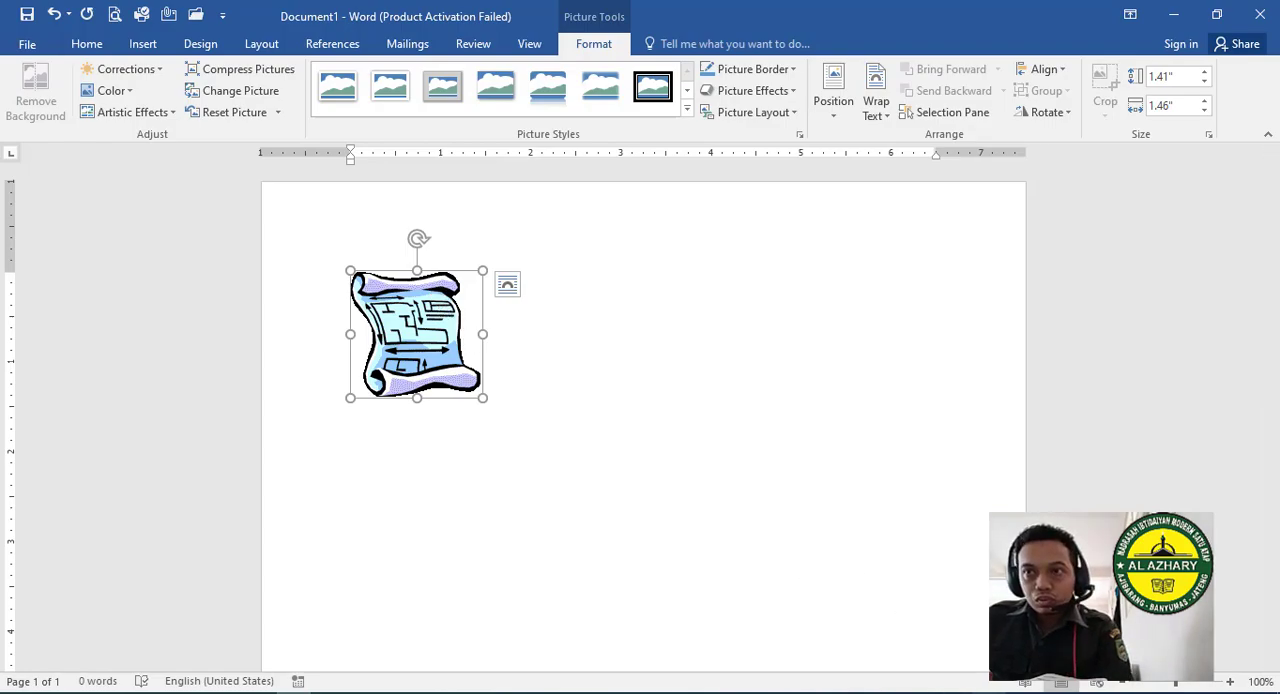
- Switch to the textbook PDF in Adobe Acrobat Reader and read step 3a on choosing a ClipArt picture
{"action": "key", "text": "alt+Tab"}
{"action": "scroll", "coordinate": [480, 449], "scroll_direction": "down", "scroll_amount": 2}
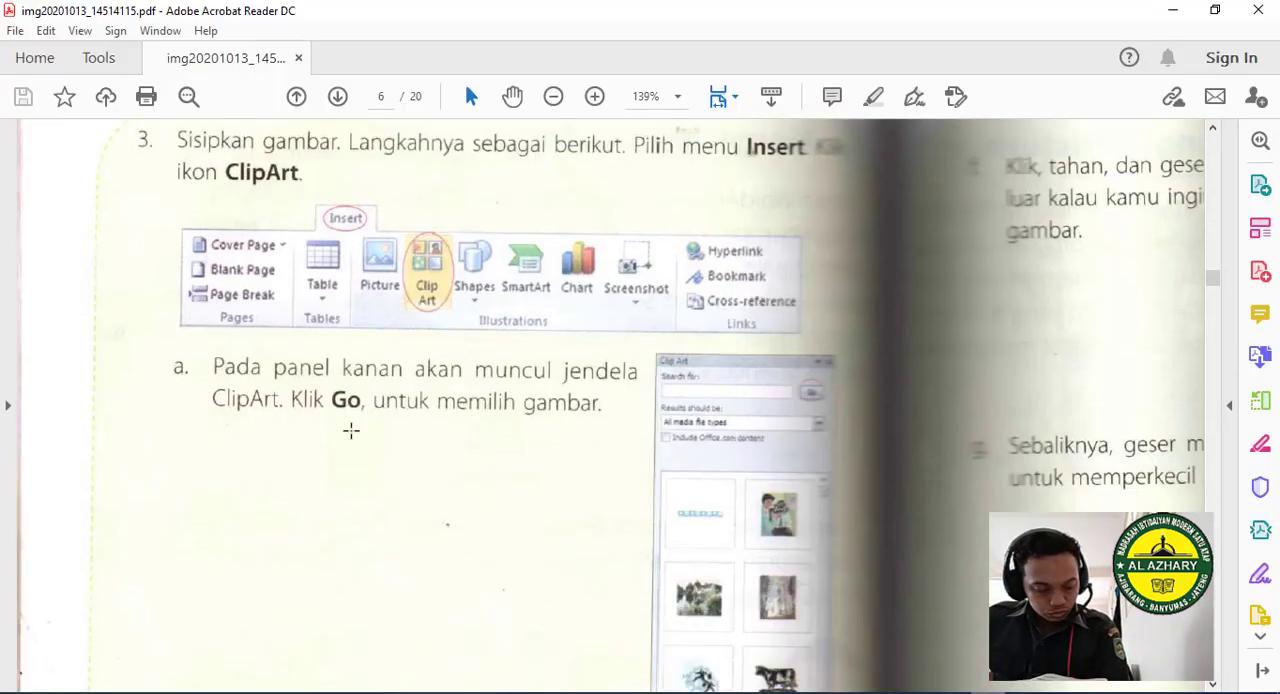
{"action": "scroll", "coordinate": [353, 448], "scroll_direction": "down", "scroll_amount": 2}
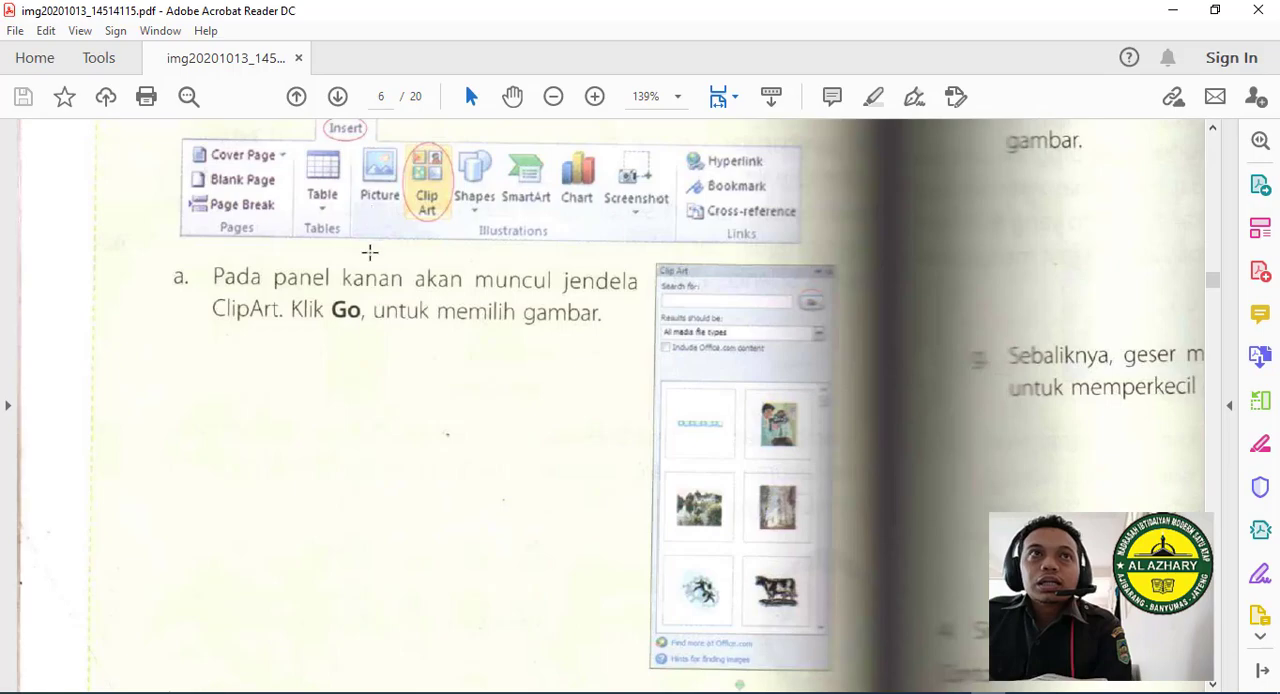
{"action": "scroll", "coordinate": [369, 251], "scroll_direction": "up", "scroll_amount": 2}
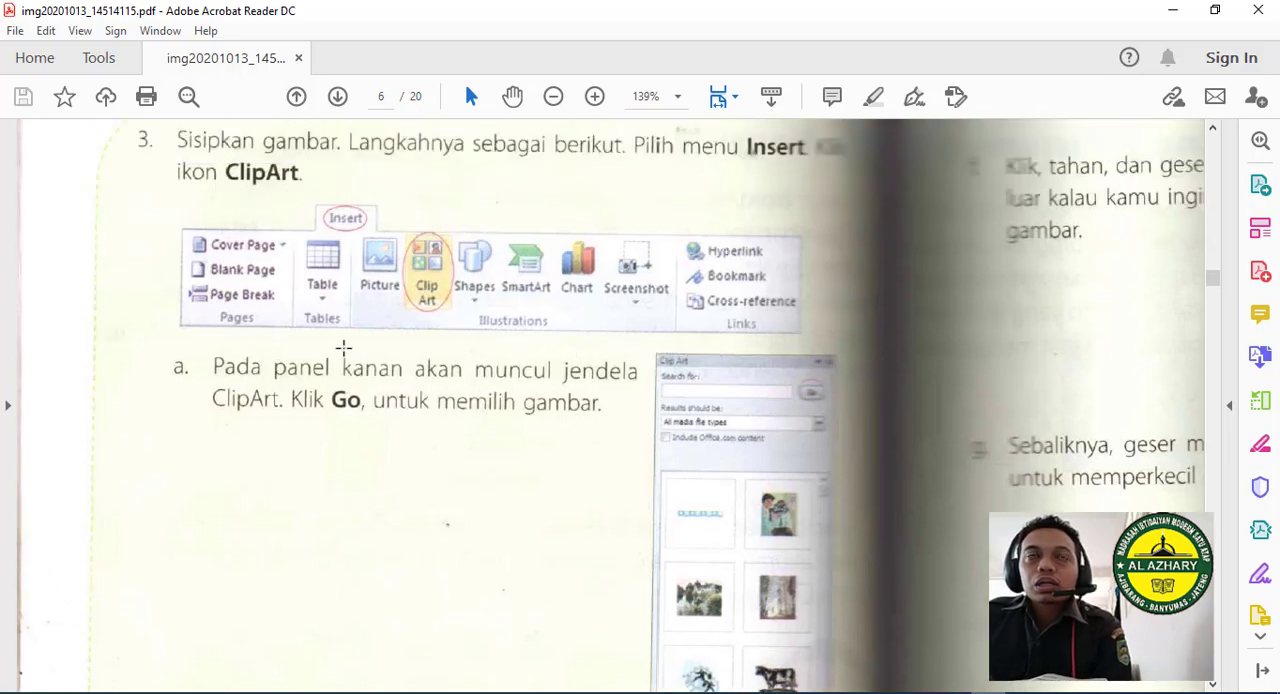
{"action": "scroll", "coordinate": [361, 376], "scroll_direction": "down", "scroll_amount": 2}
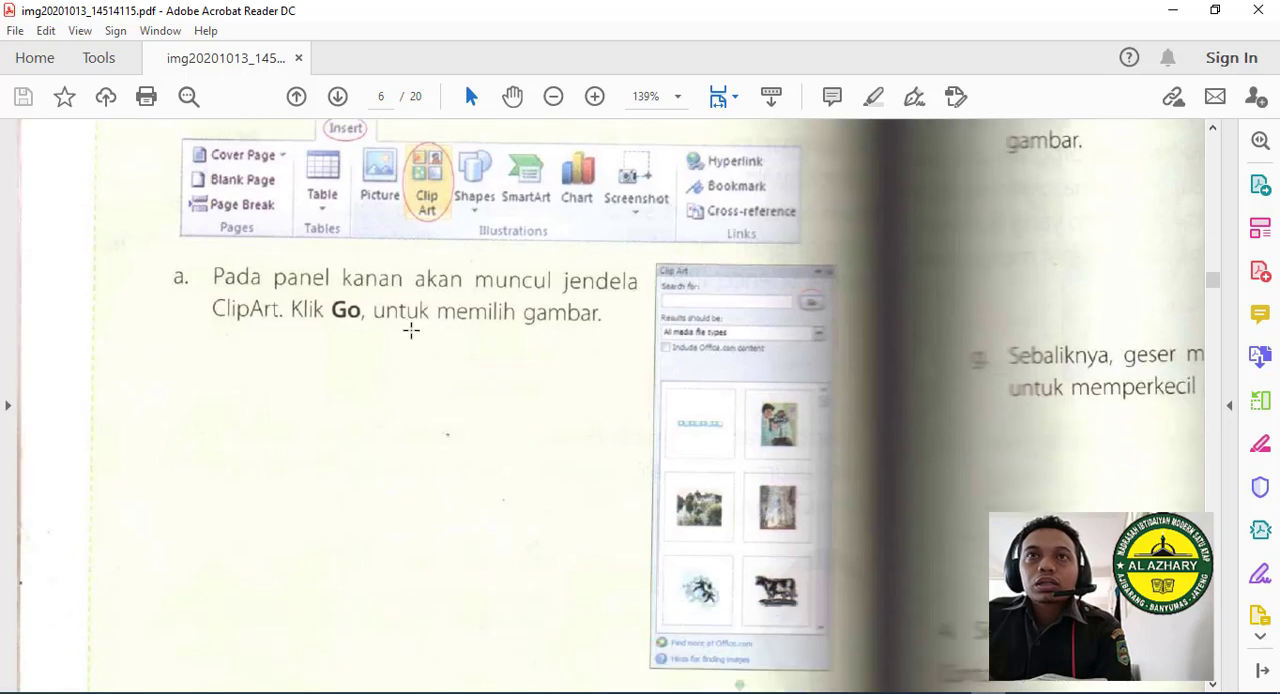
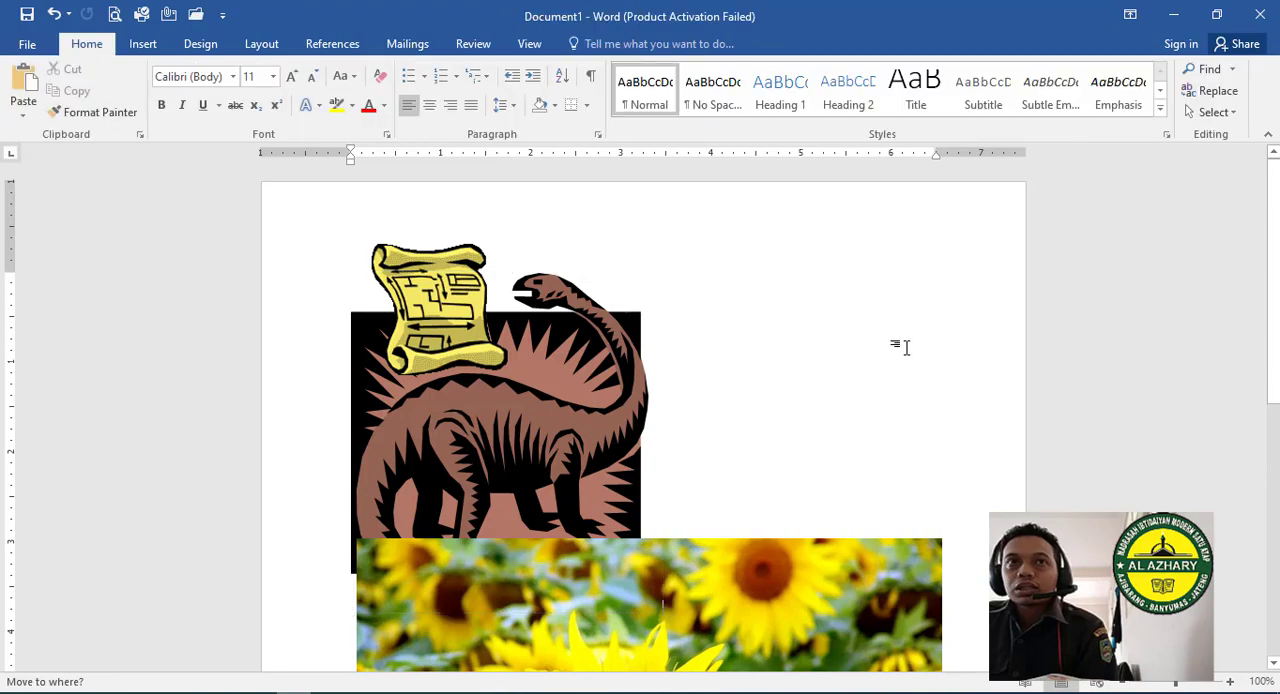
- Set the dinosaur picture's text wrapping to Square and move it beside the blueprint scroll, overlapping the sunflower photo
{"action": "key", "text": "ctrl+a"}
{"action": "scroll", "coordinate": [829, 417], "scroll_direction": "down", "scroll_amount": 7}
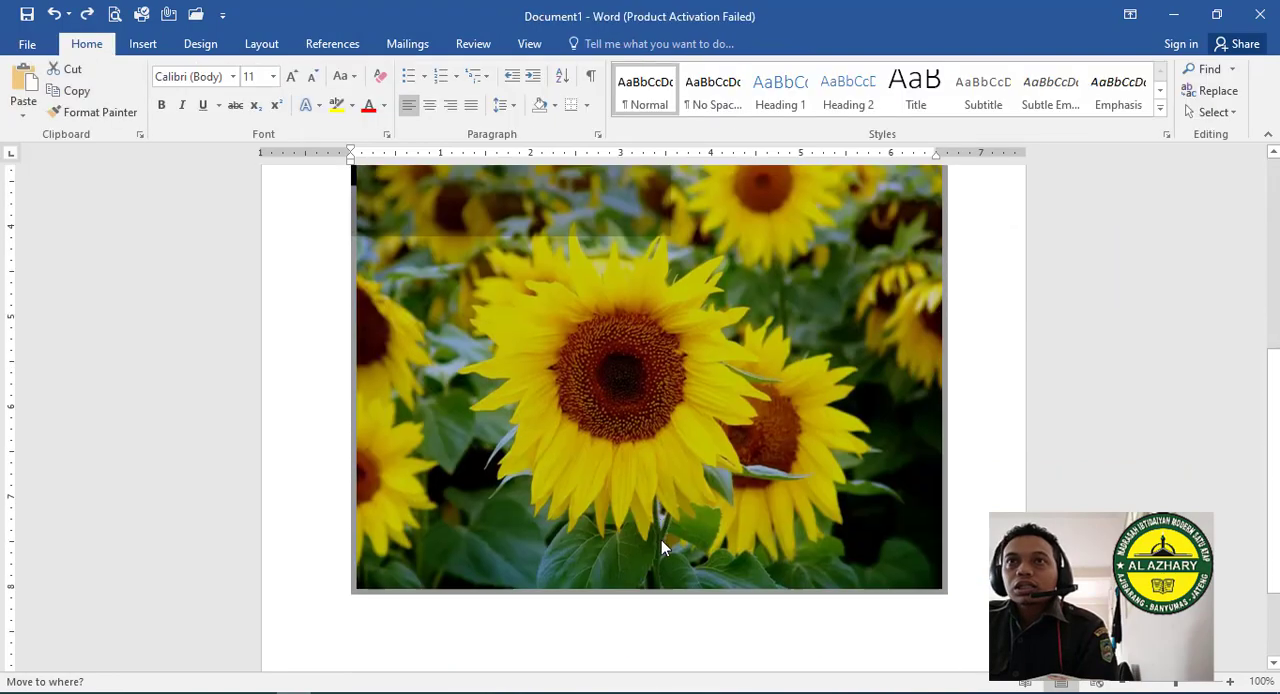
{"action": "scroll", "coordinate": [613, 347], "scroll_direction": "up", "scroll_amount": 4}
{"action": "scroll", "coordinate": [613, 347], "scroll_direction": "up", "scroll_amount": 1}
{"action": "left_click", "coordinate": [625, 269]}
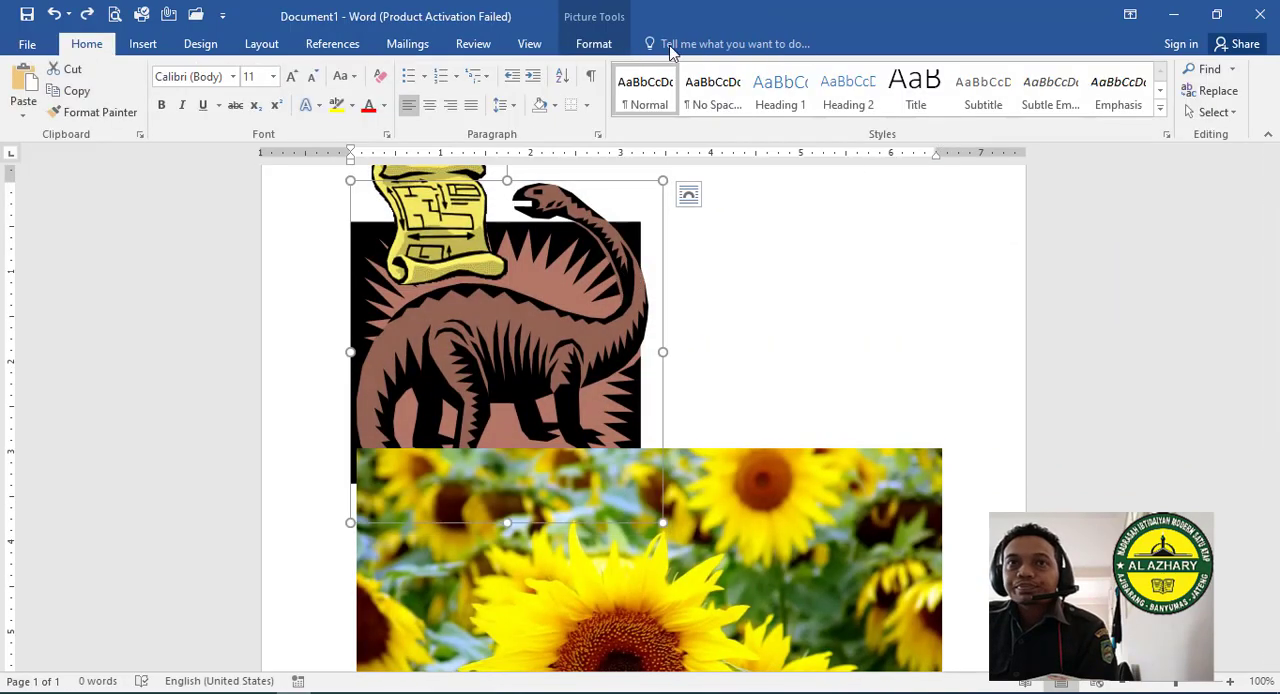
{"action": "left_click", "coordinate": [597, 43]}
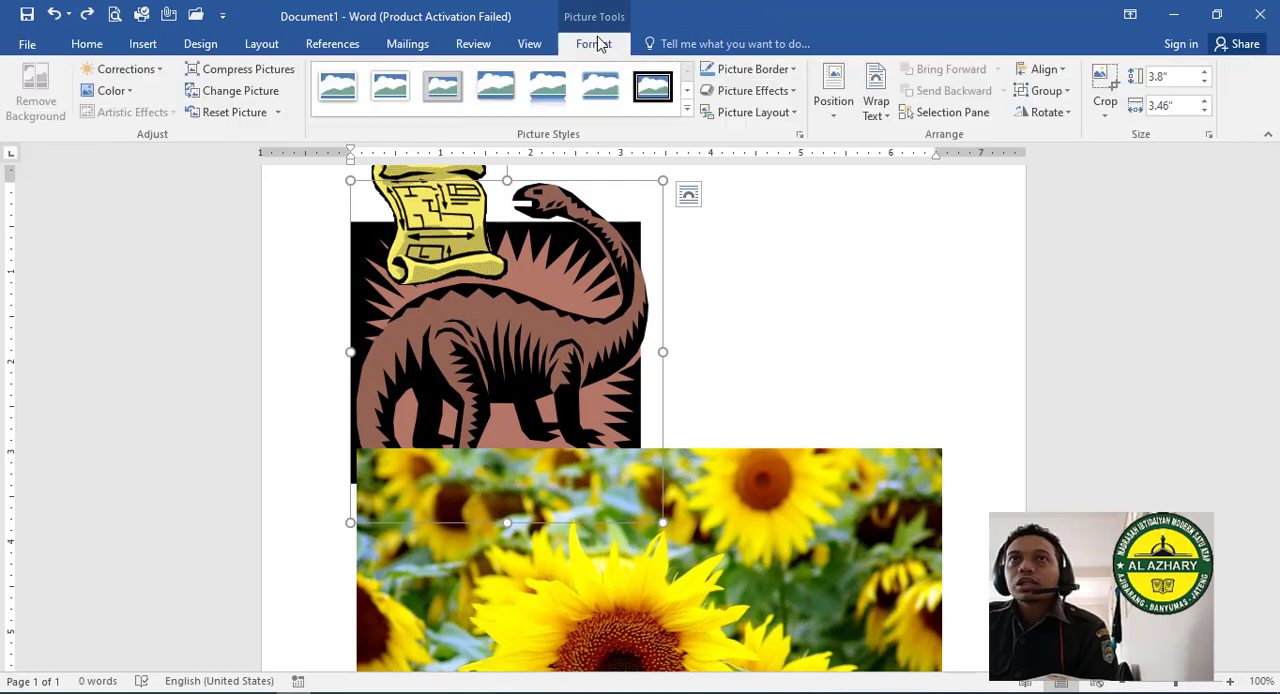
{"action": "left_click", "coordinate": [689, 196]}
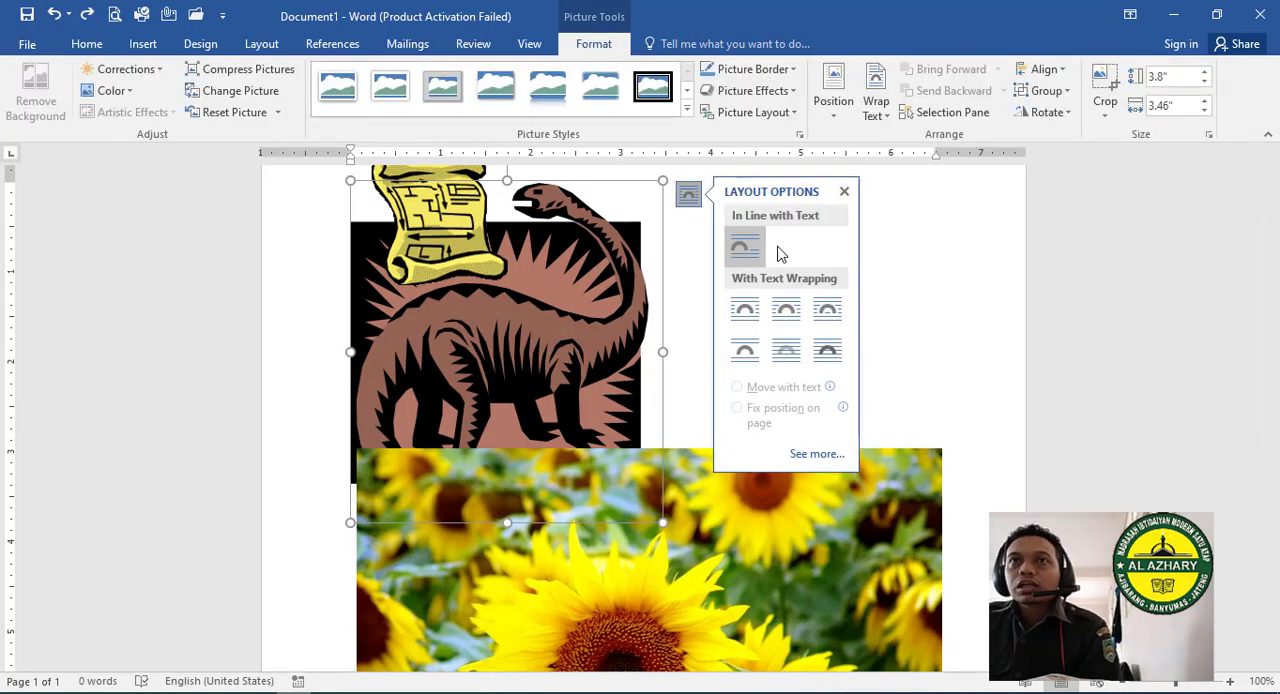
{"action": "left_click", "coordinate": [870, 112]}
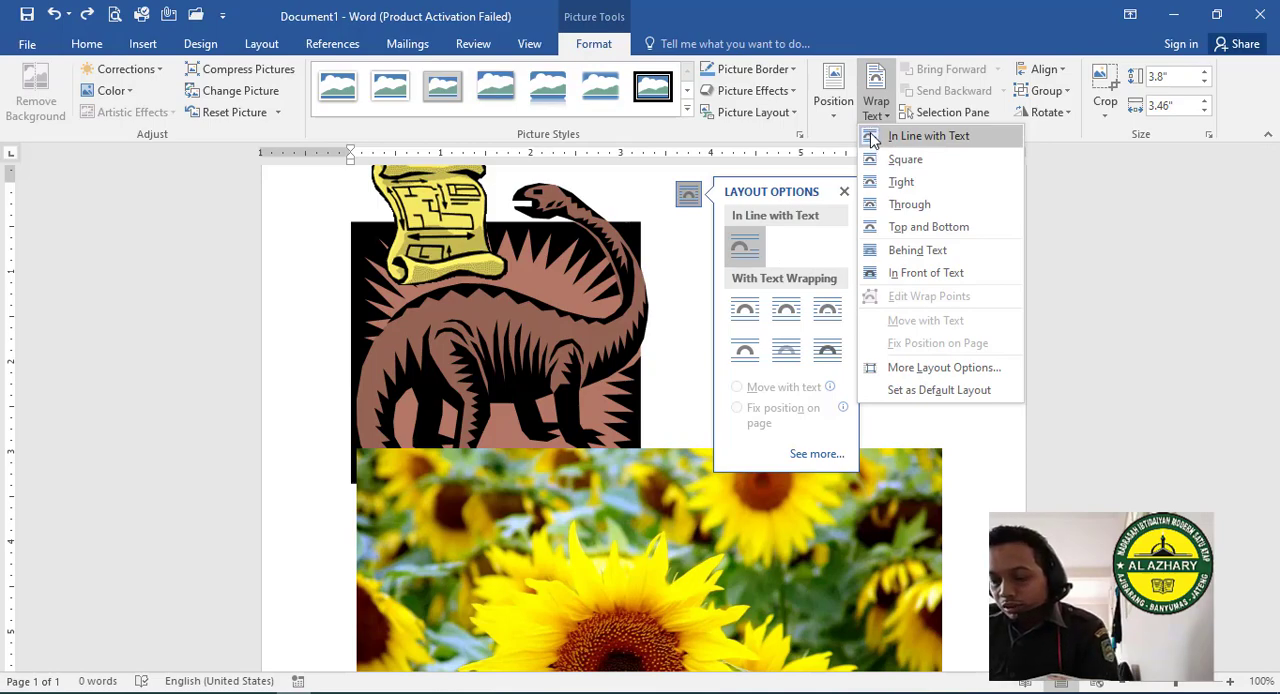
{"action": "left_click", "coordinate": [903, 160]}
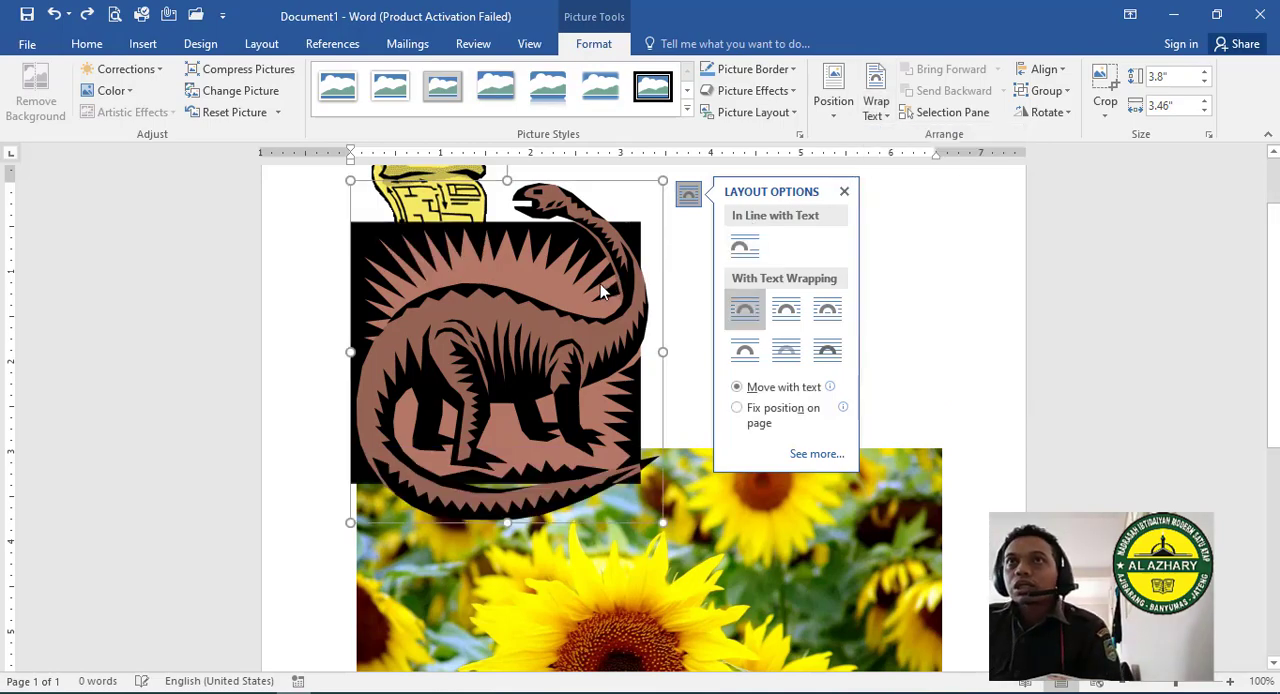
{"action": "left_click_drag", "start_coordinate": [570, 302], "coordinate": [677, 302]}
{"action": "left_click_drag", "start_coordinate": [1019, 263], "coordinate": [770, 247]}
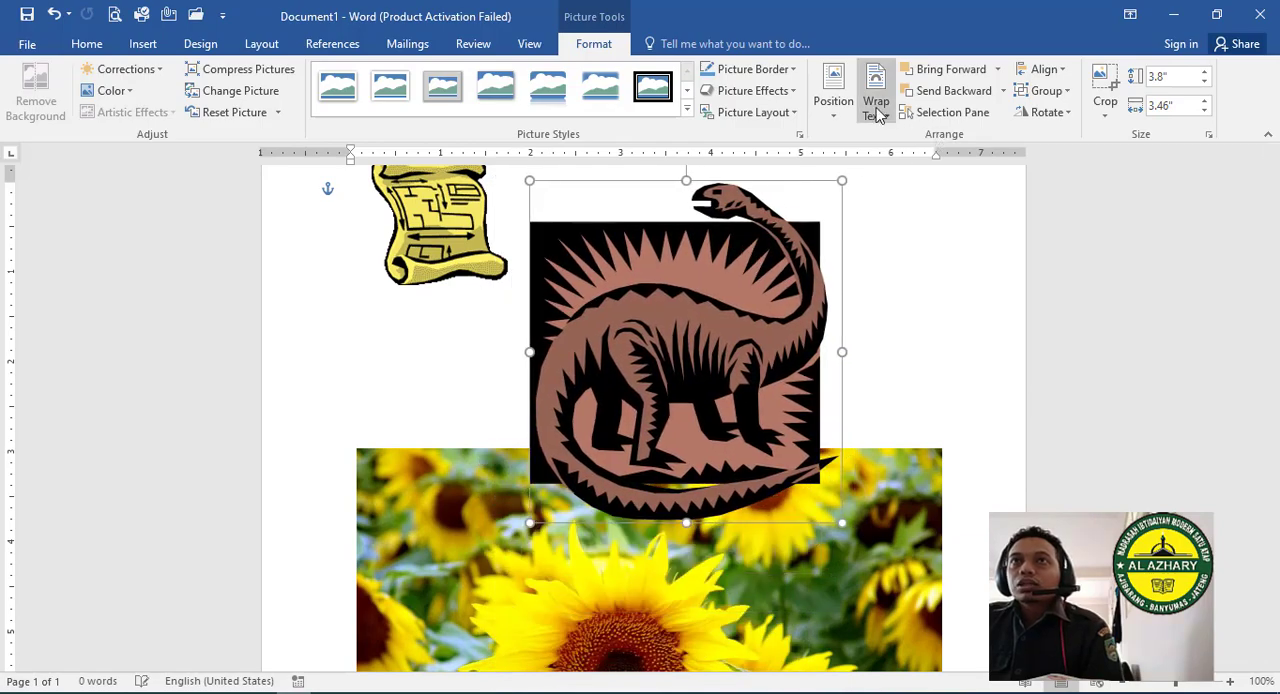
- Change the dinosaur picture's text wrapping to Tight
{"action": "left_click", "coordinate": [876, 106]}
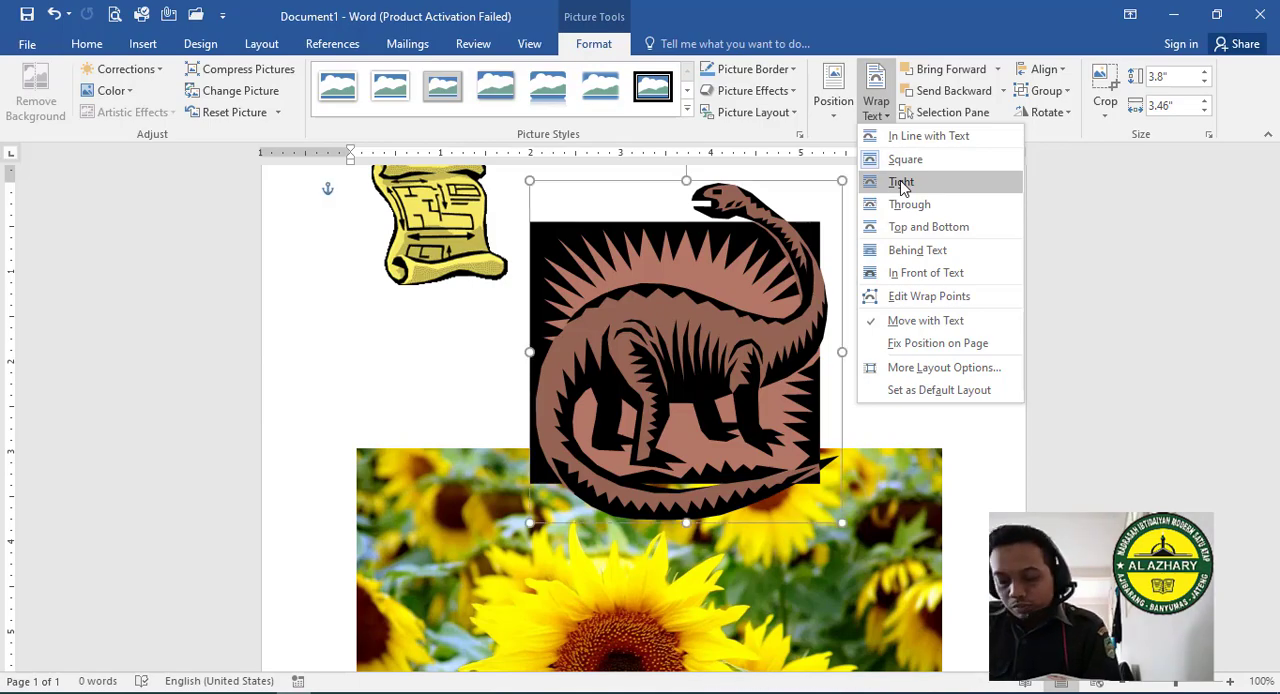
{"action": "left_click", "coordinate": [903, 183]}
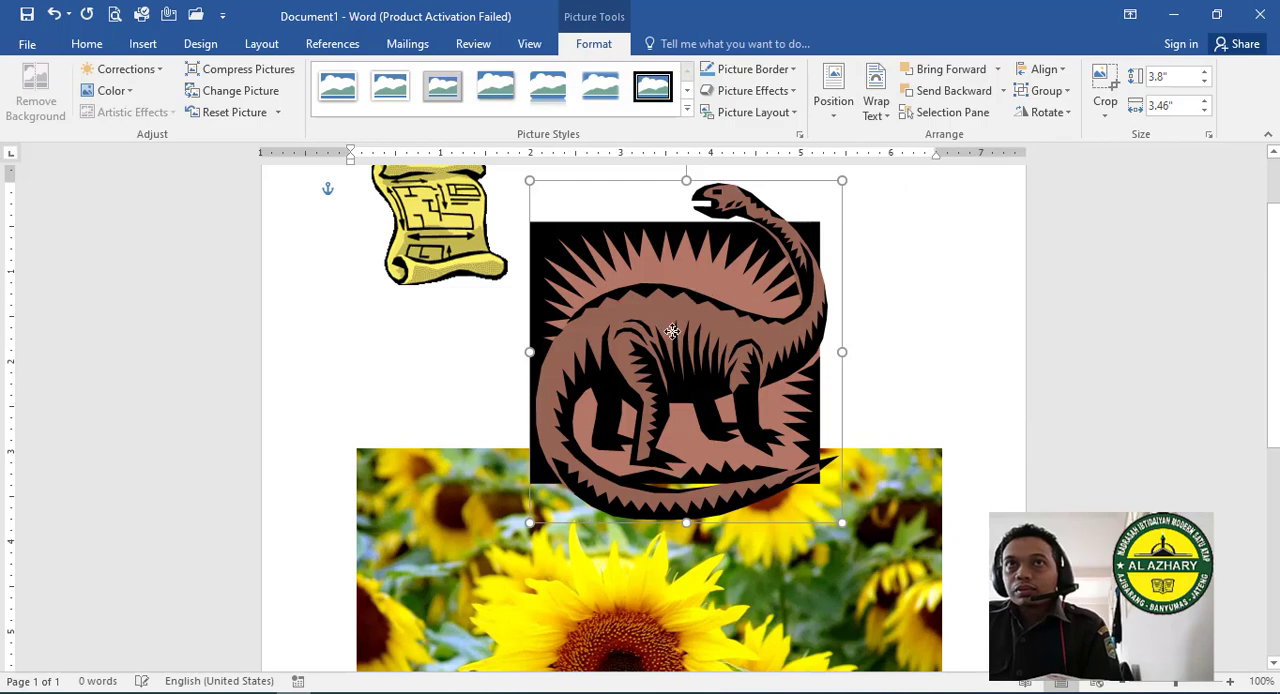
{"action": "mouse_move", "coordinate": [720, 280]}
{"action": "left_mouse_down"}
{"action": "mouse_move", "coordinate": [595, 285]}
{"action": "mouse_move", "coordinate": [742, 275]}
{"action": "mouse_move", "coordinate": [716, 276]}
{"action": "left_mouse_up"}
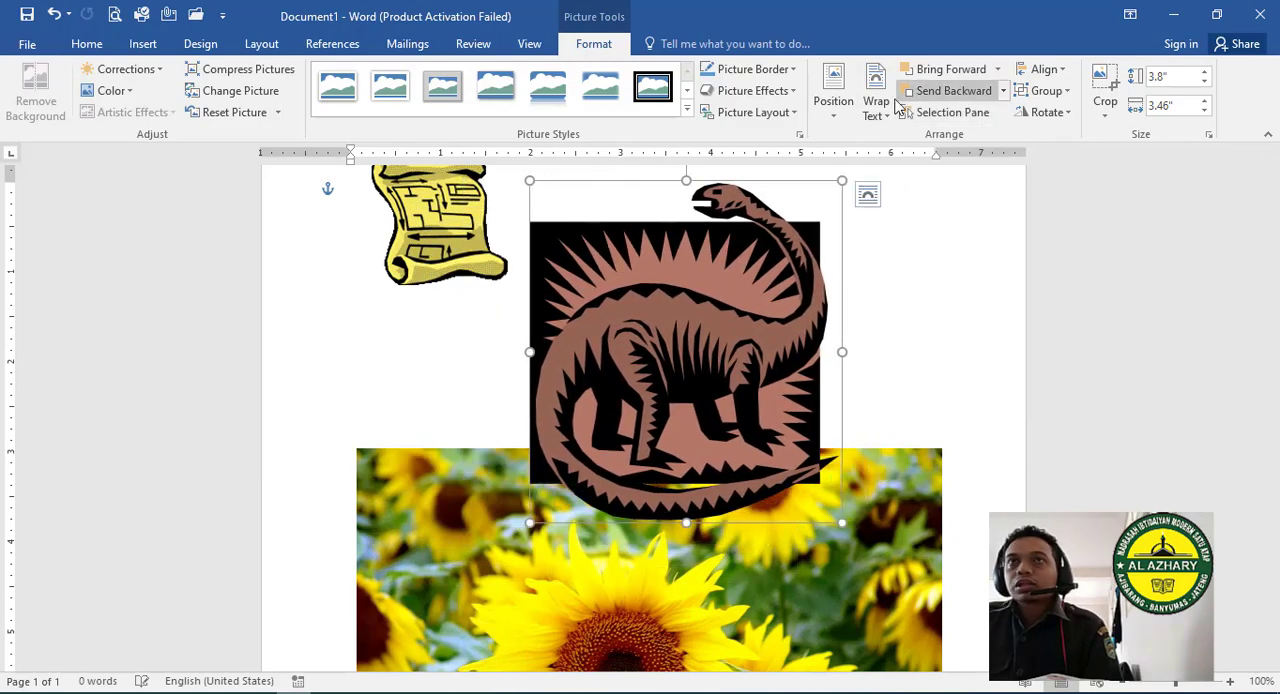
- Change the dinosaur picture's text wrapping to Top and Bottom and shift the picture slightly toward the scroll
{"action": "left_click", "coordinate": [876, 100]}
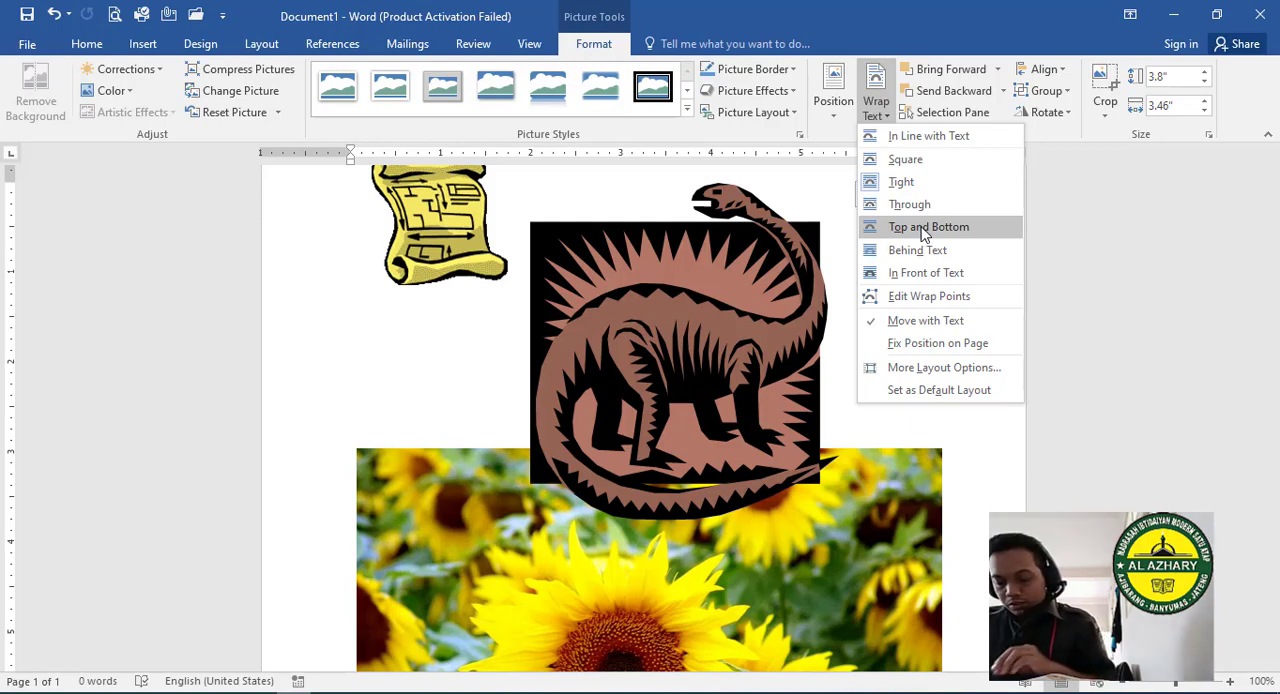
{"action": "left_click", "coordinate": [921, 234]}
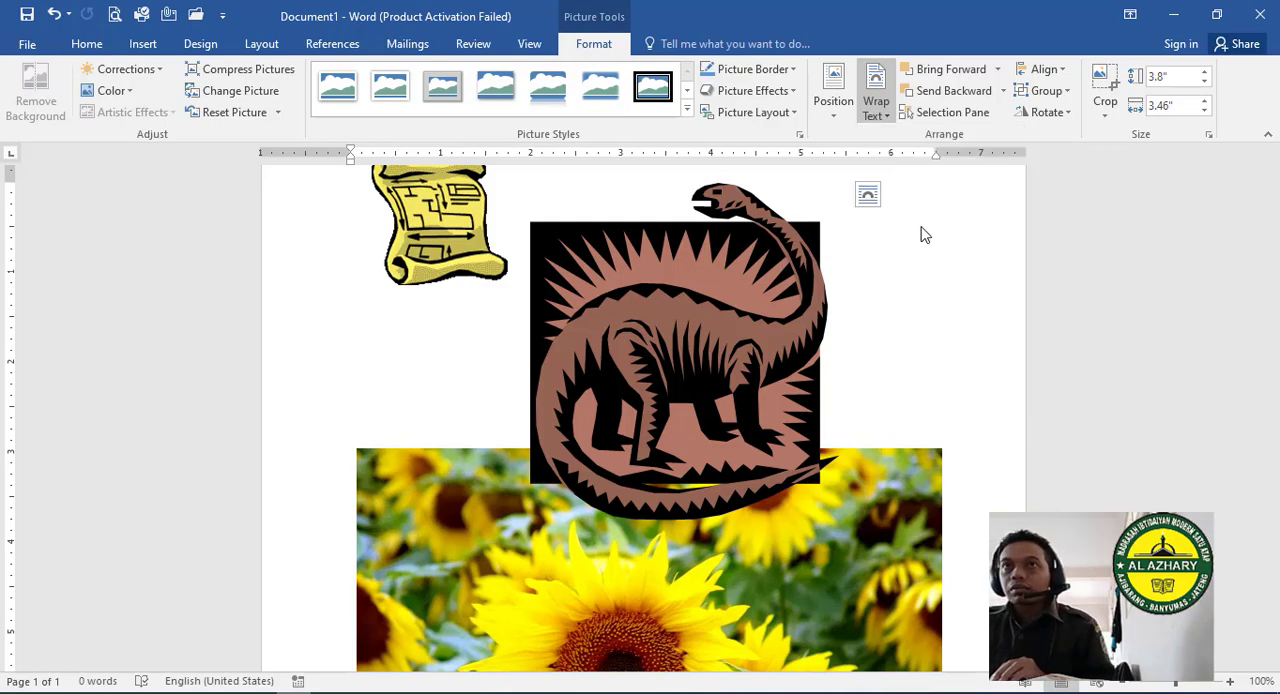
{"action": "left_click_drag", "start_coordinate": [713, 330], "coordinate": [737, 398]}
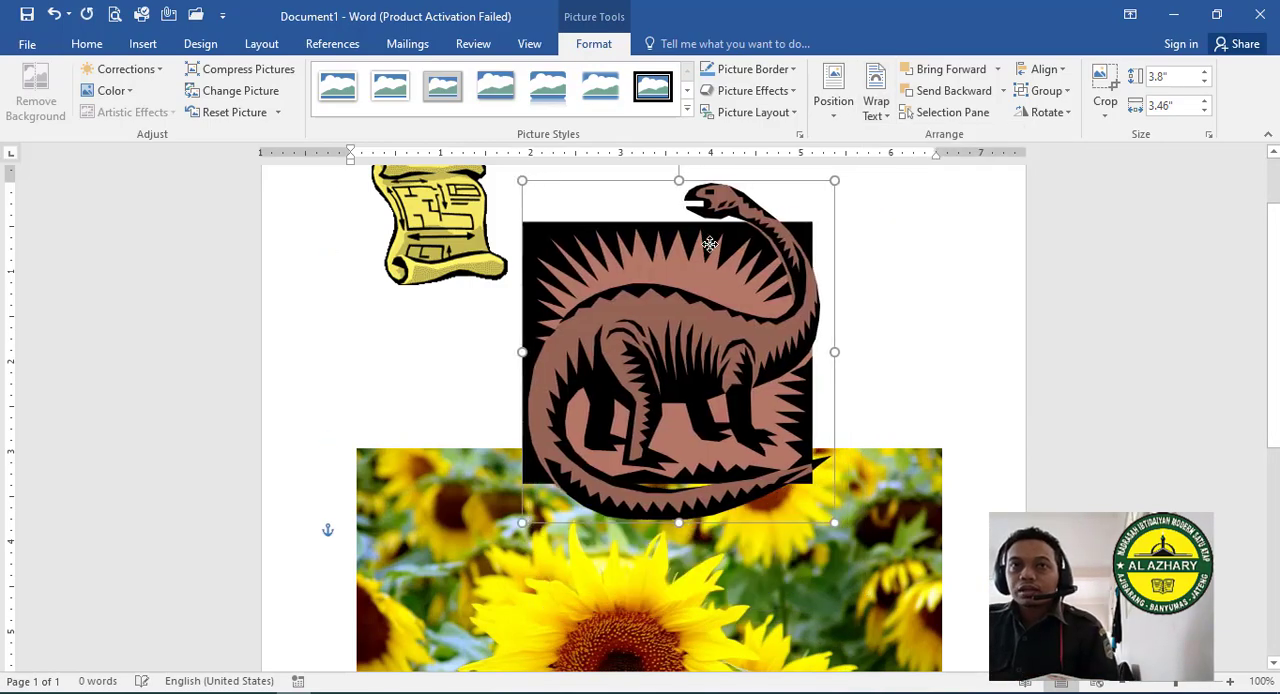
- Send the dinosaur picture Behind Text, move it down behind the sunflower photo, and move it back up
{"action": "left_click", "coordinate": [876, 102]}
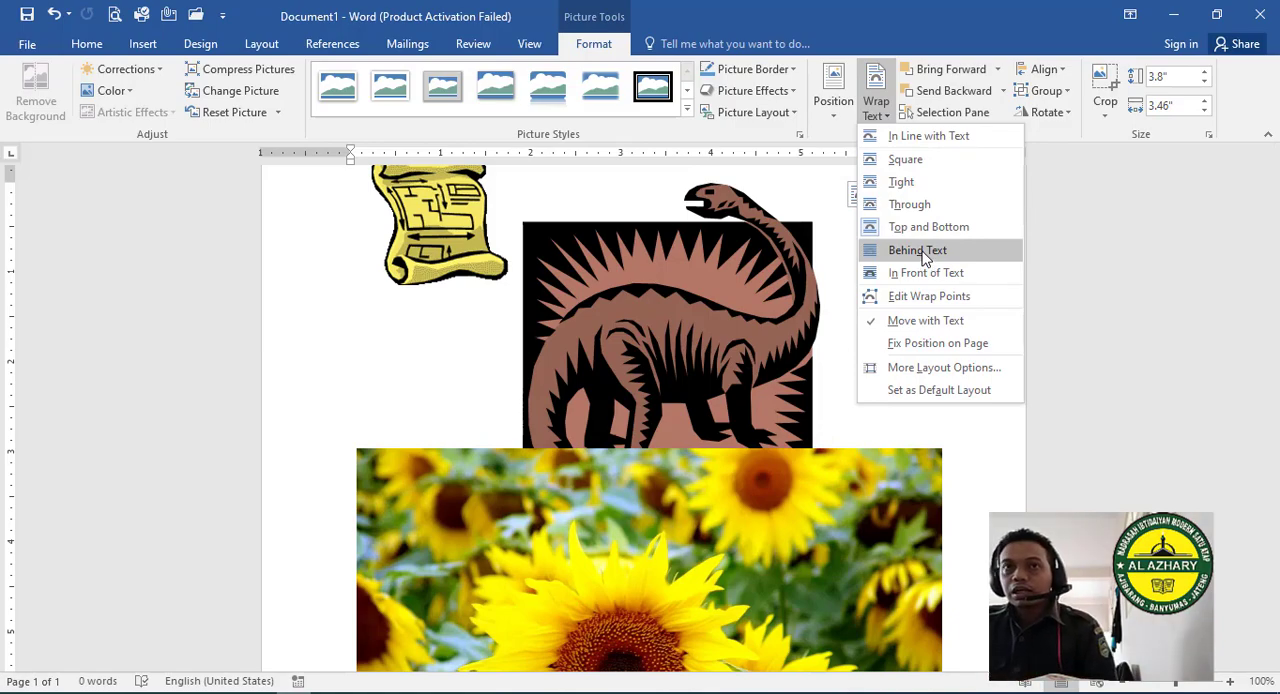
{"action": "left_click", "coordinate": [917, 250]}
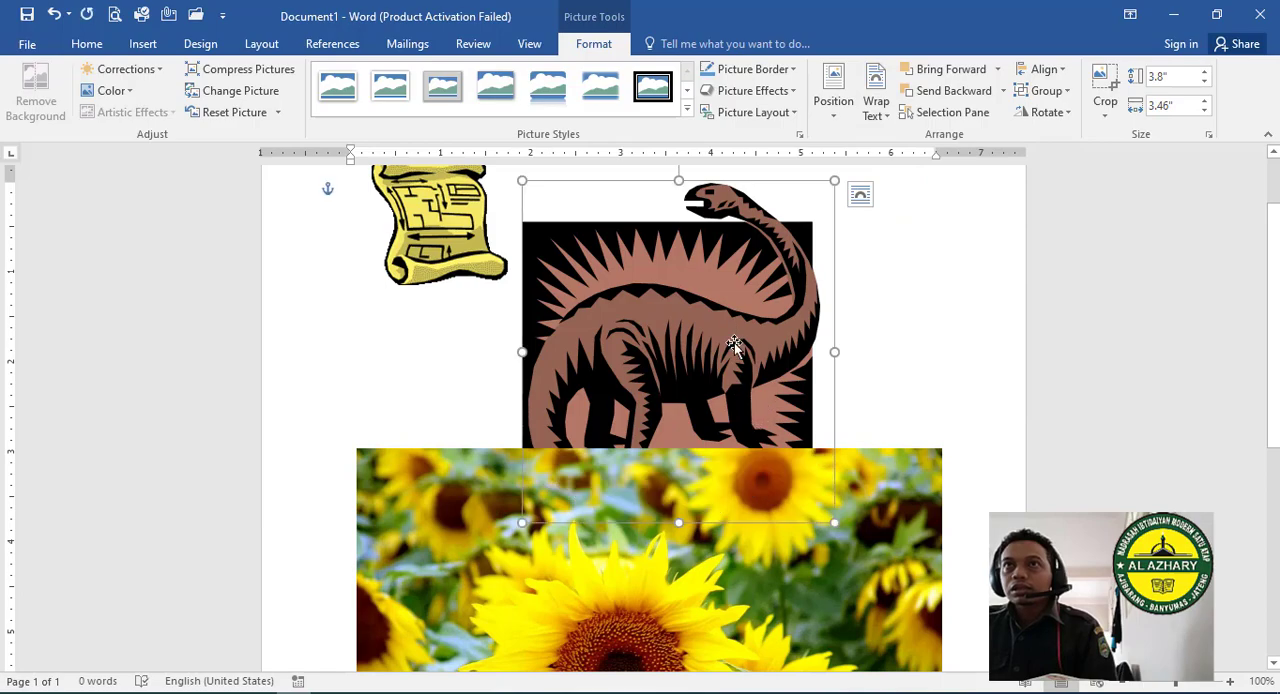
{"action": "left_click_drag", "start_coordinate": [737, 346], "coordinate": [761, 393]}
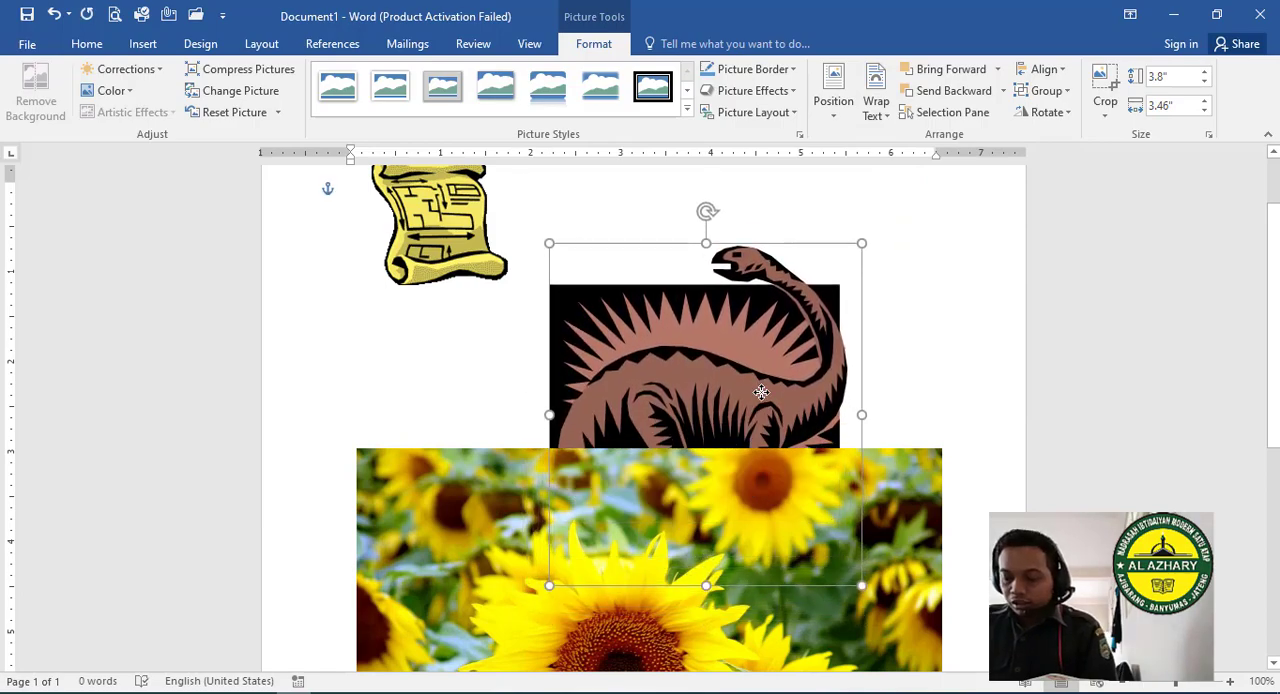
{"action": "left_click_drag", "start_coordinate": [763, 338], "coordinate": [754, 260]}
- Set the dinosaur picture's wrapping to In Front of Text and move it down over the sunflower photo
{"action": "left_click", "coordinate": [880, 120]}
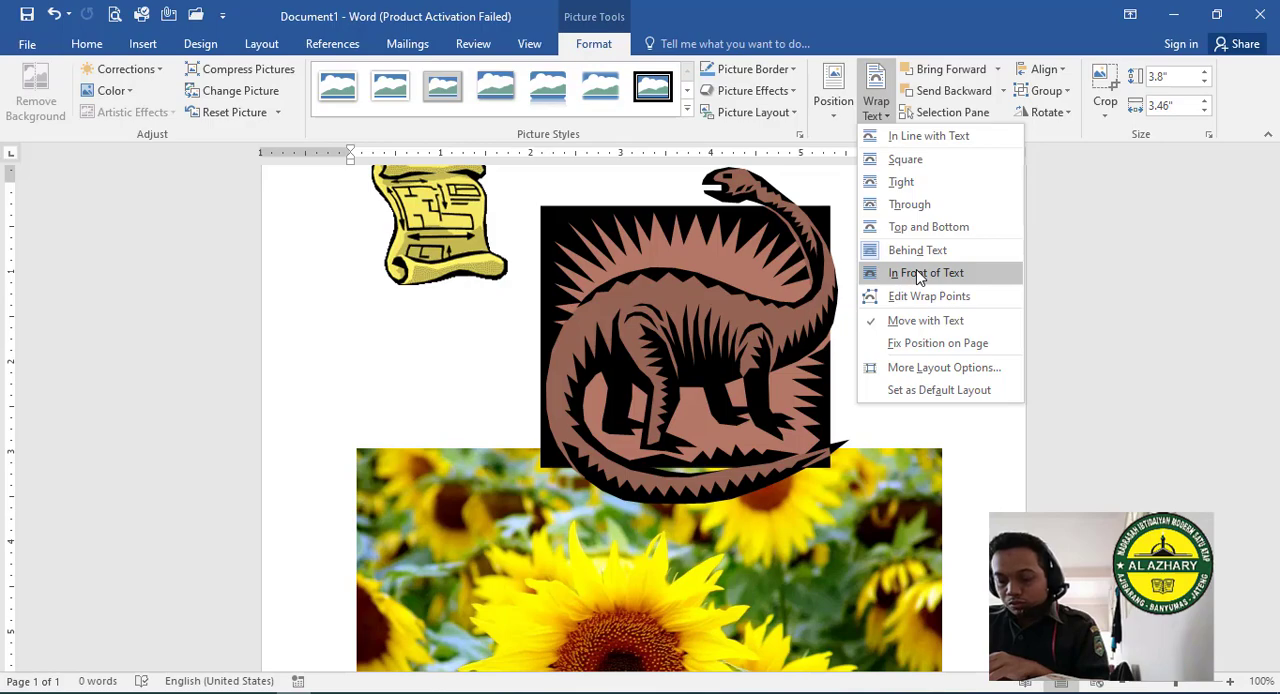
{"action": "left_click", "coordinate": [918, 274]}
{"action": "left_click_drag", "start_coordinate": [705, 348], "coordinate": [705, 467]}
- Set the dinosaur picture's wrapping to Behind Text and move it up so it mostly clears the sunflower photo
{"action": "left_click", "coordinate": [876, 100]}
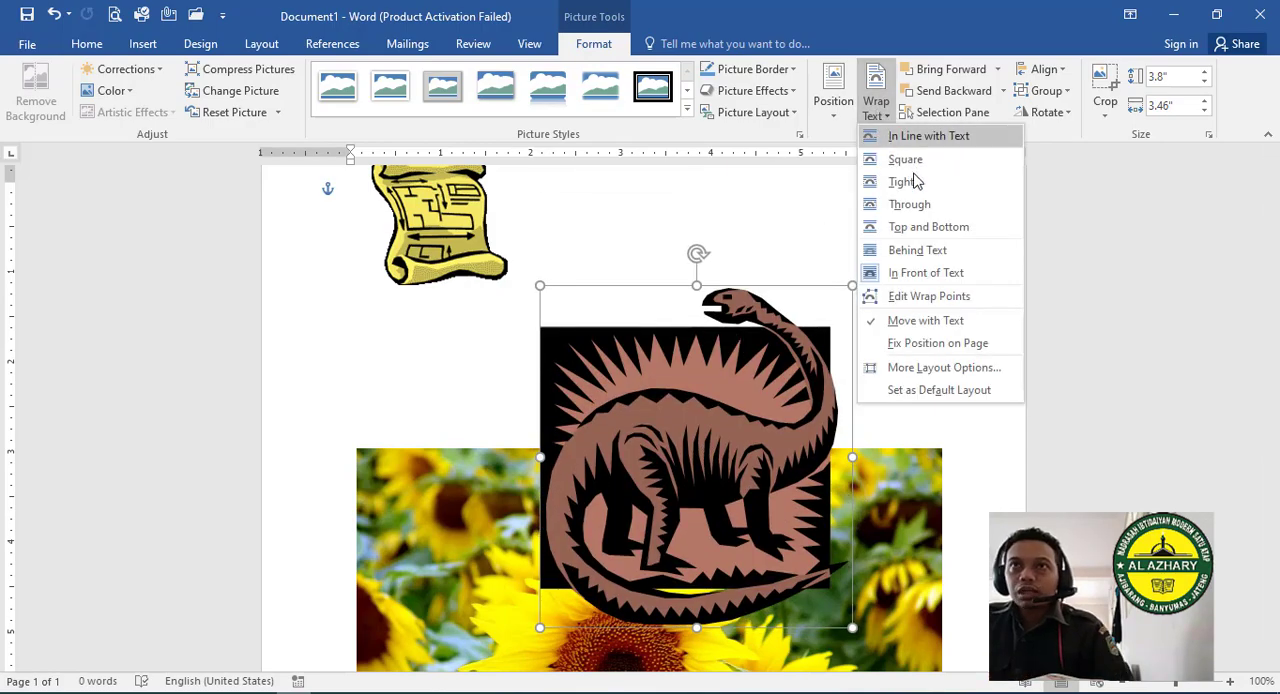
{"action": "left_click", "coordinate": [925, 251]}
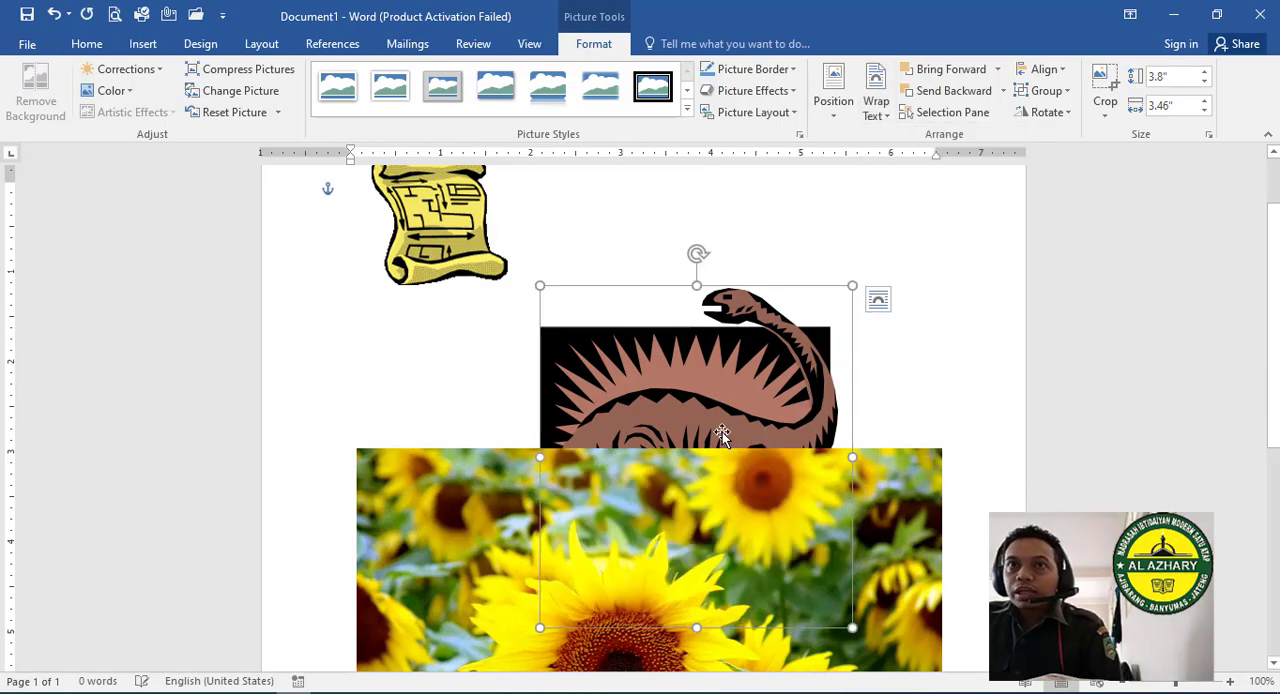
{"action": "left_click_drag", "start_coordinate": [716, 391], "coordinate": [732, 236]}
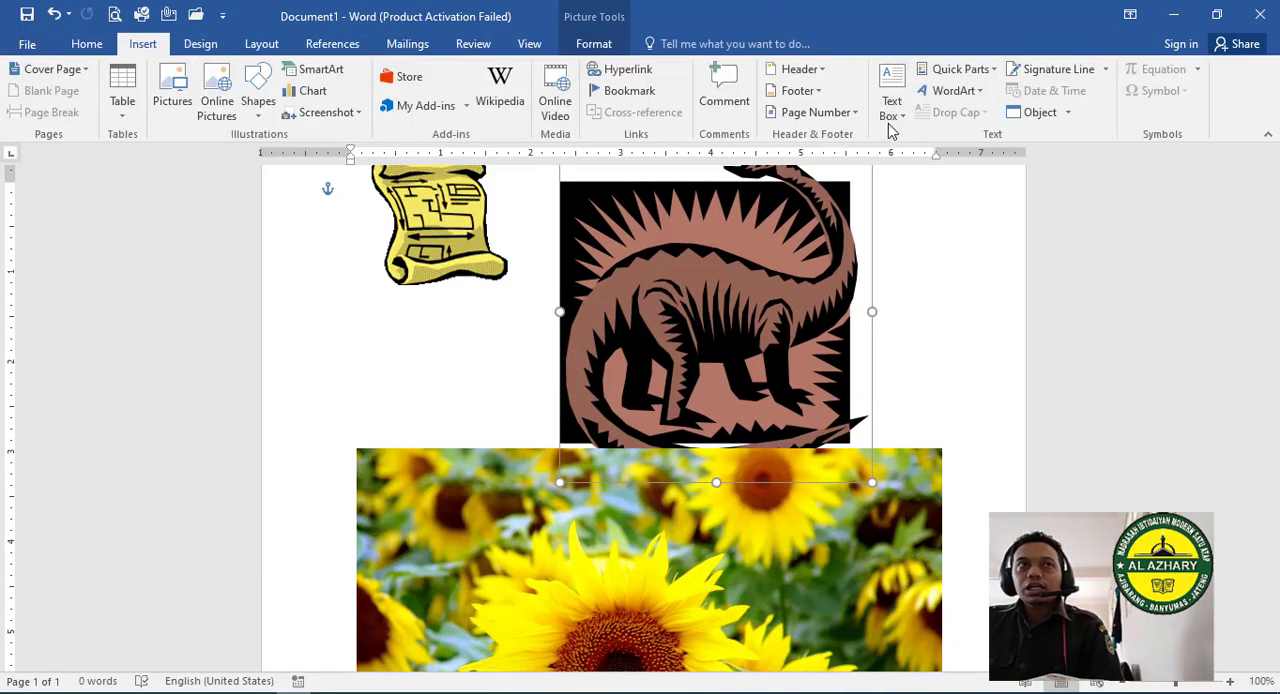
- Insert gold WordArt with its placeholder text and position it across the dinosaur's back
{"action": "left_click", "coordinate": [894, 108]}
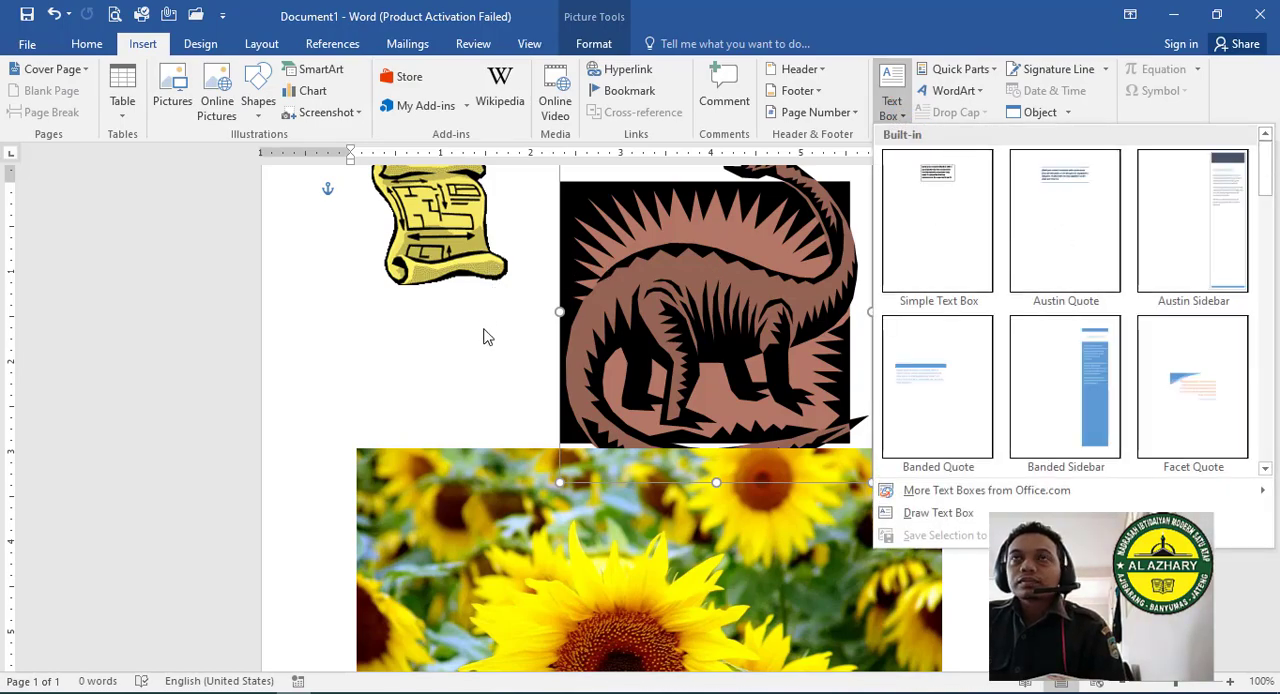
{"action": "left_click", "coordinate": [333, 328]}
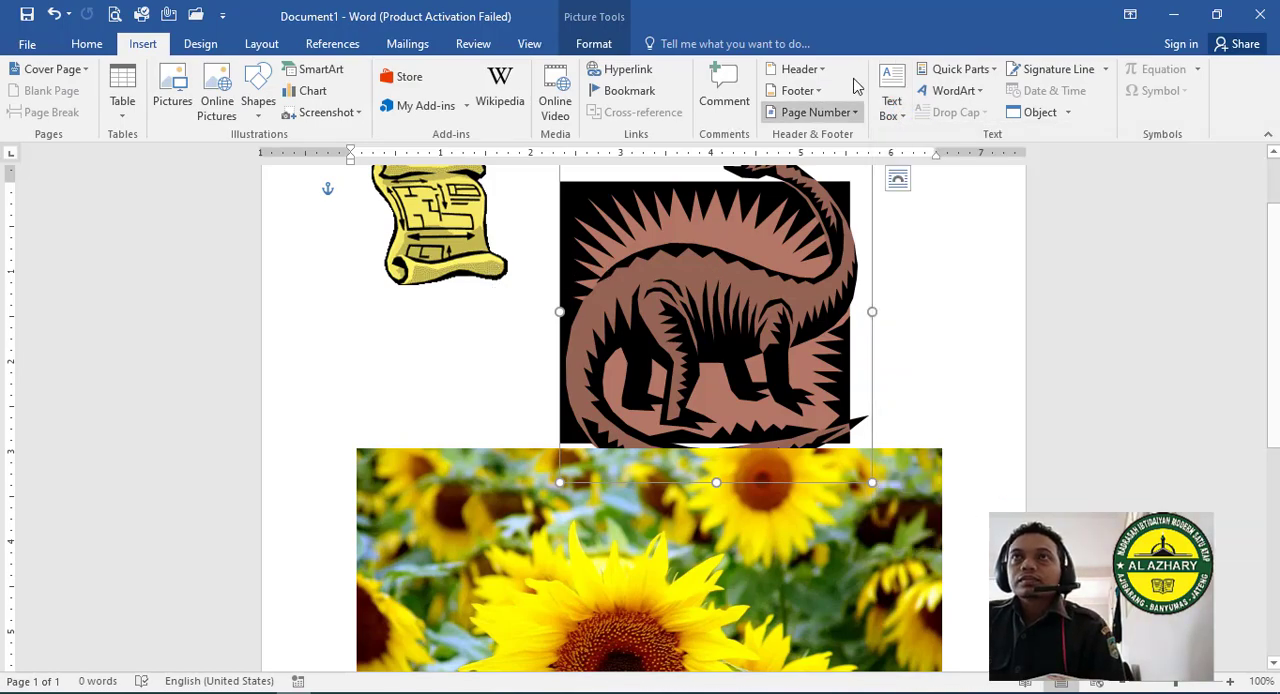
{"action": "left_click", "coordinate": [958, 90]}
{"action": "left_click", "coordinate": [991, 180]}
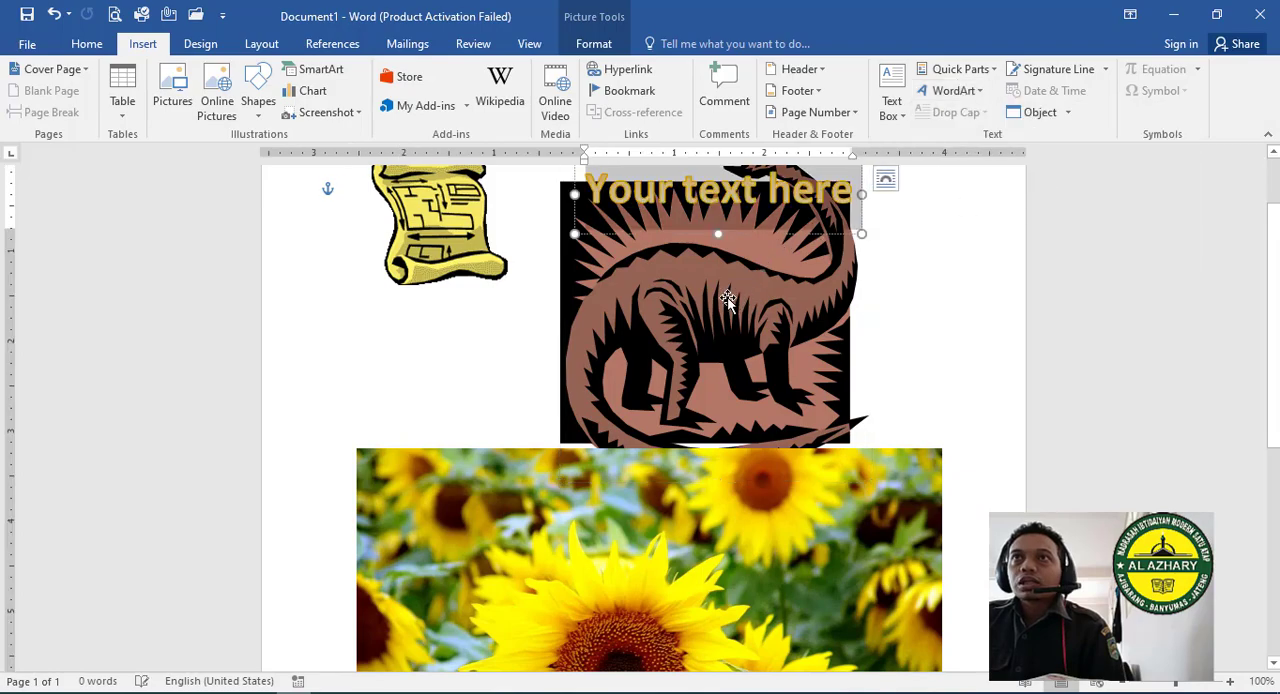
{"action": "left_click", "coordinate": [617, 173]}
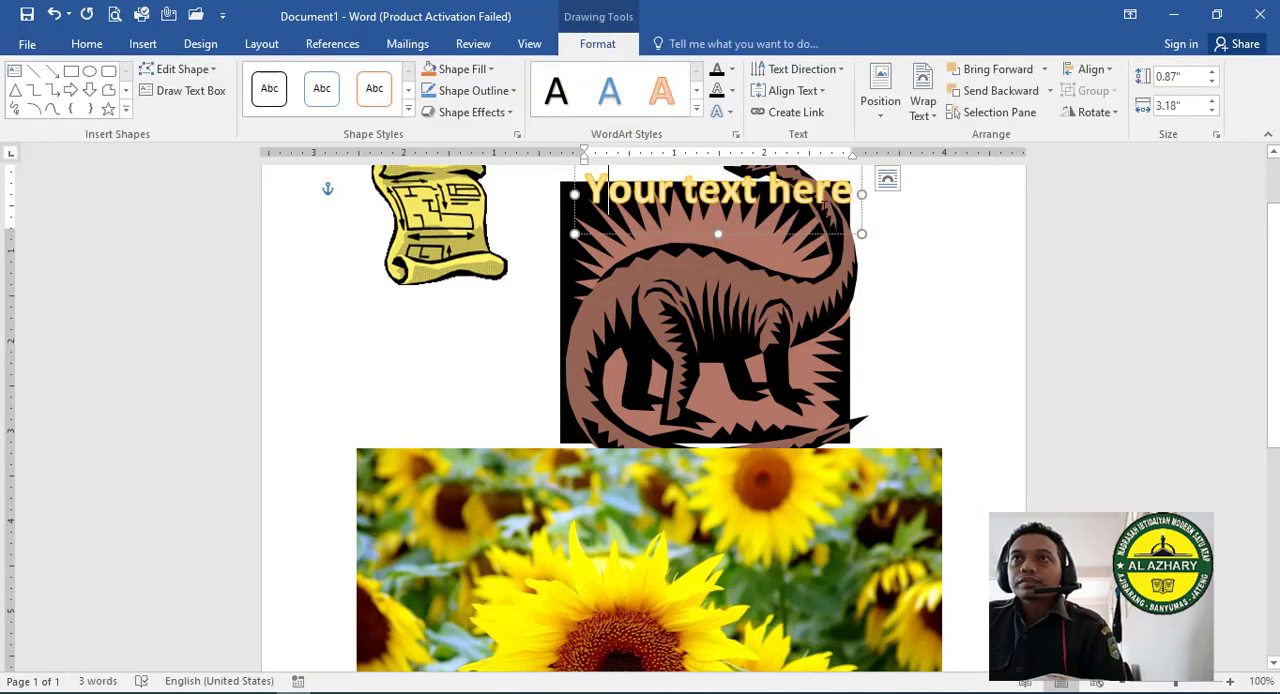
{"action": "left_click_drag", "start_coordinate": [753, 240], "coordinate": [738, 305]}
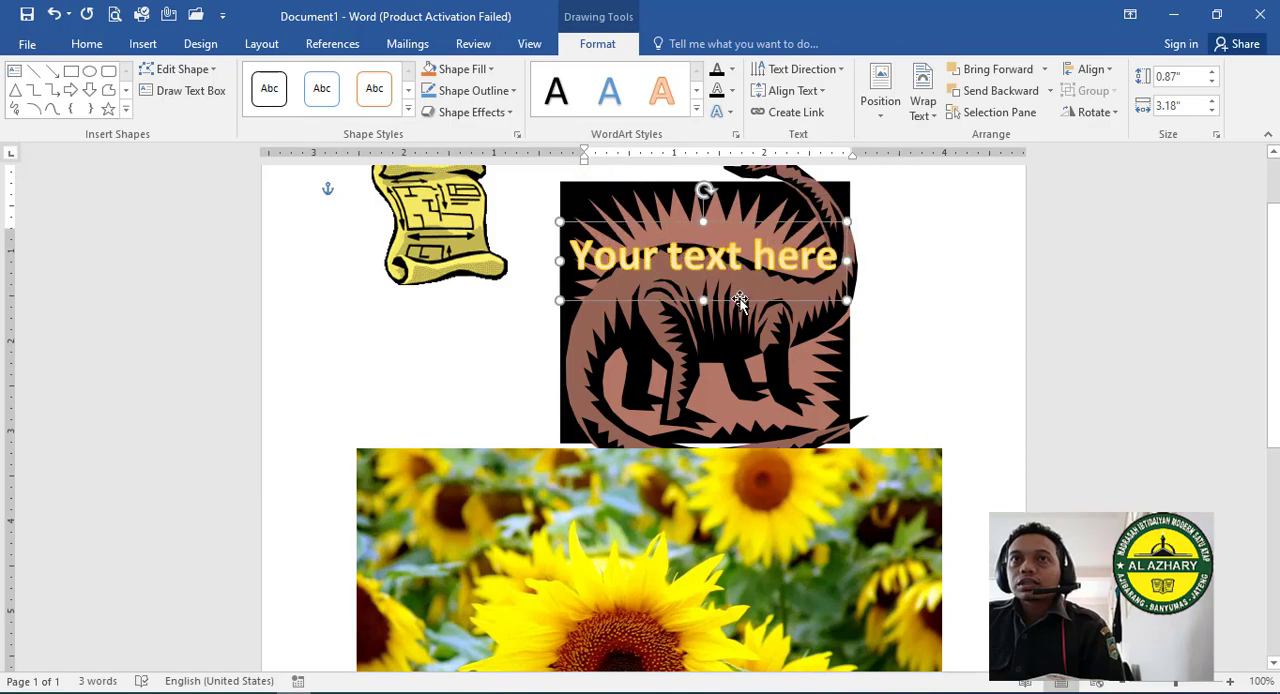
- Set the dinosaur picture's wrapping to In Front of Text while the WordArt overlaps it
{"action": "left_click", "coordinate": [781, 208]}
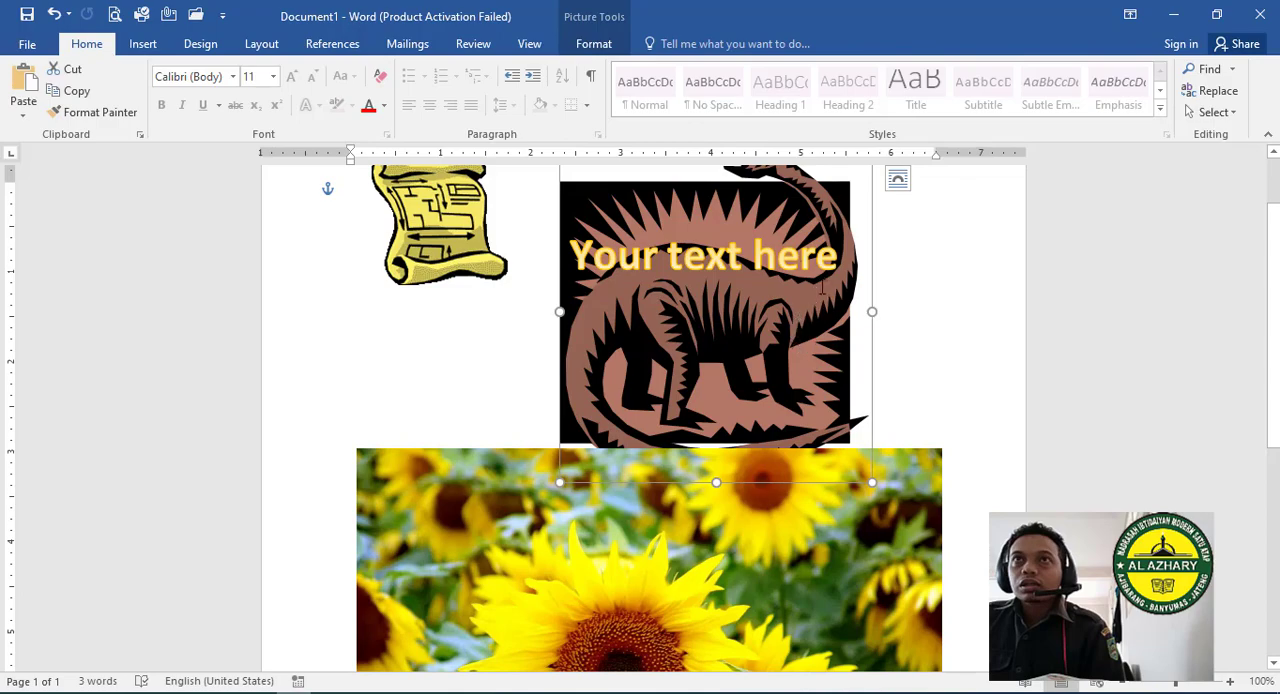
{"action": "left_click", "coordinate": [897, 178]}
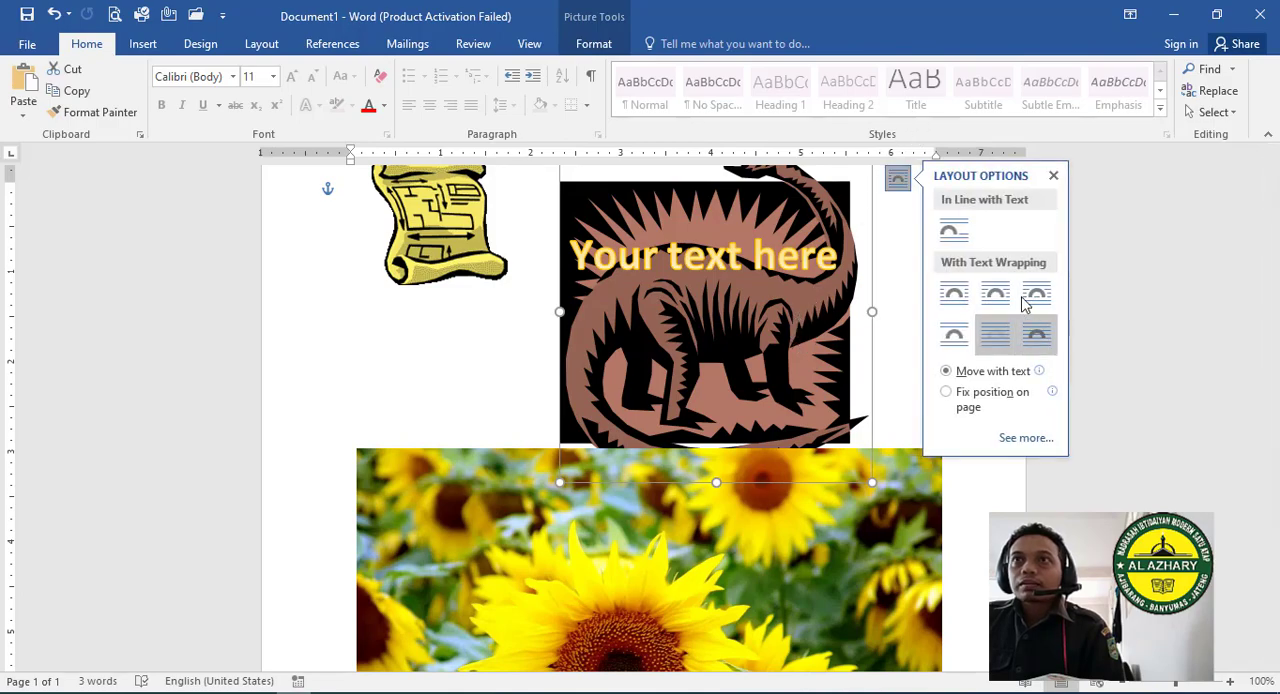
{"action": "left_click", "coordinate": [1034, 340]}
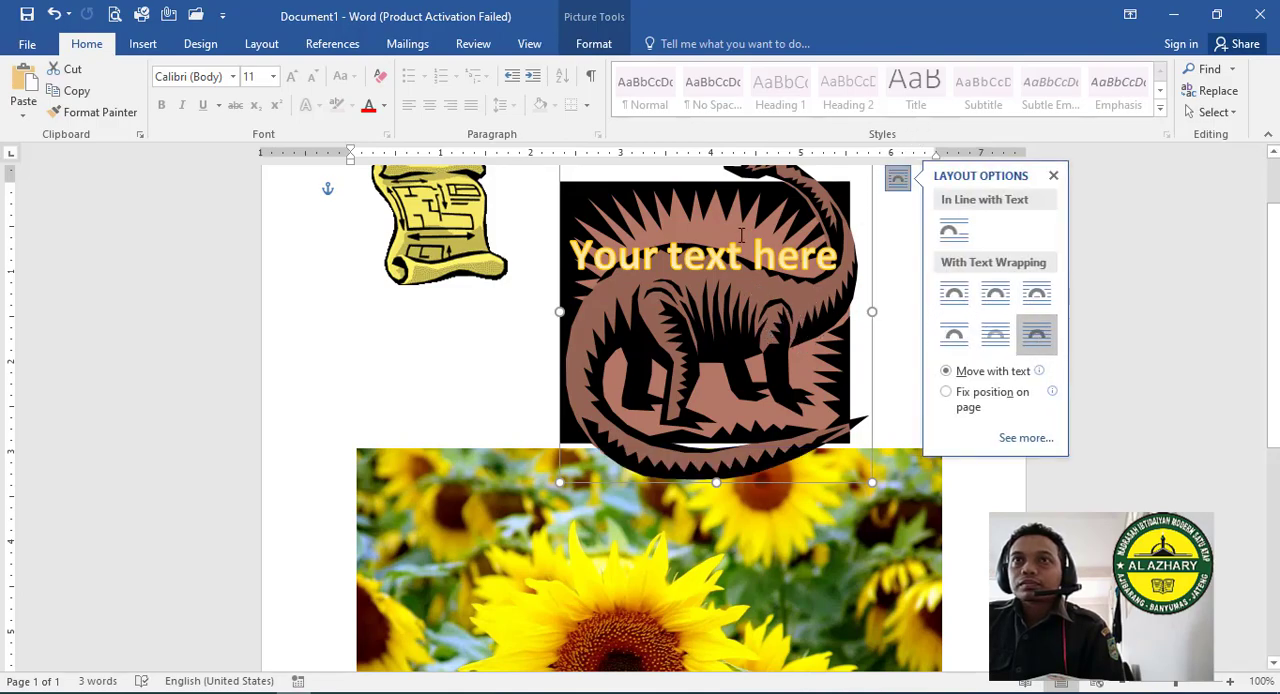
- Move the WordArt slightly right and shift the dinosaur picture slightly down and to the left
{"action": "left_click", "coordinate": [675, 253]}
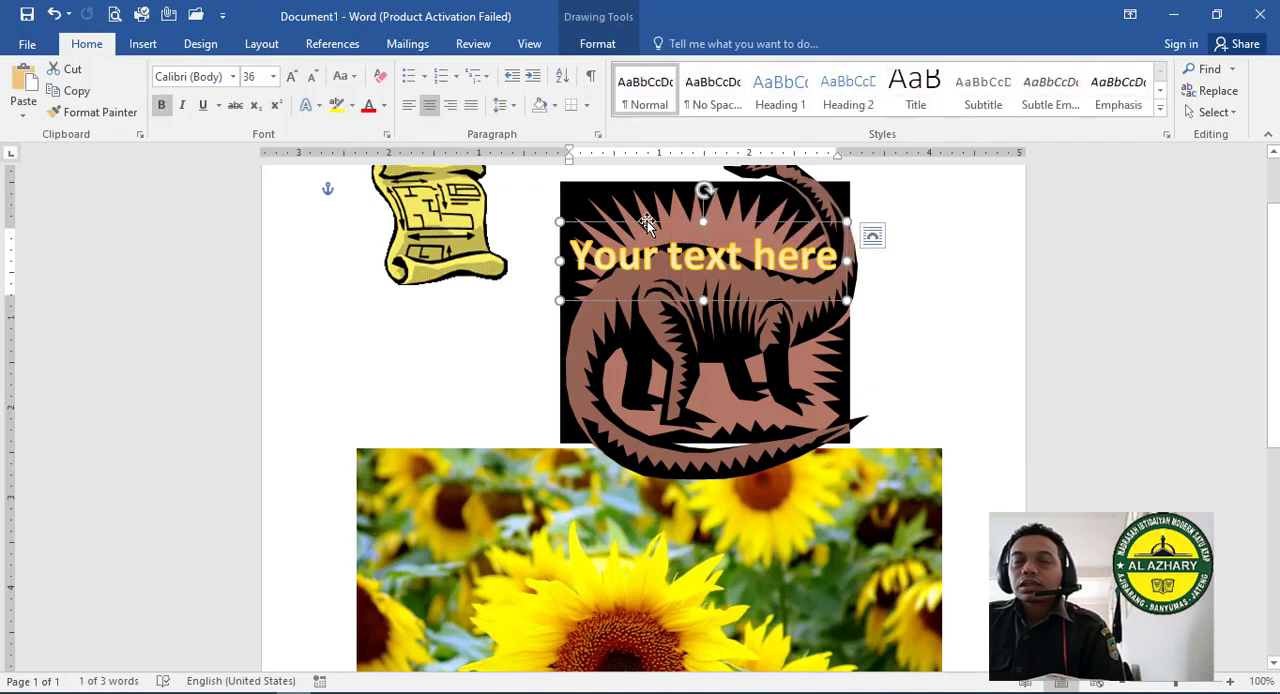
{"action": "mouse_move", "coordinate": [646, 298]}
{"action": "left_mouse_down"}
{"action": "mouse_move", "coordinate": [640, 505]}
{"action": "mouse_move", "coordinate": [665, 298]}
{"action": "left_mouse_up"}
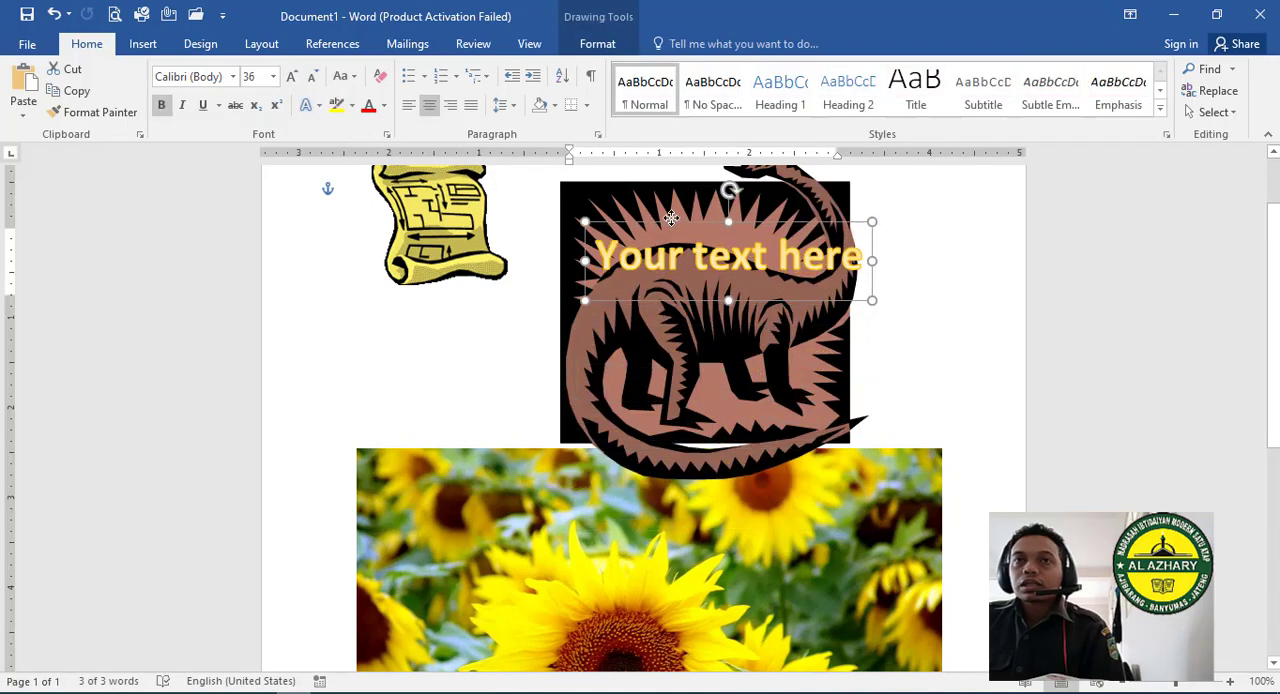
{"action": "mouse_move", "coordinate": [843, 196]}
{"action": "left_mouse_down"}
{"action": "mouse_move", "coordinate": [852, 275]}
{"action": "mouse_move", "coordinate": [861, 224]}
{"action": "mouse_move", "coordinate": [830, 211]}
{"action": "left_mouse_up"}
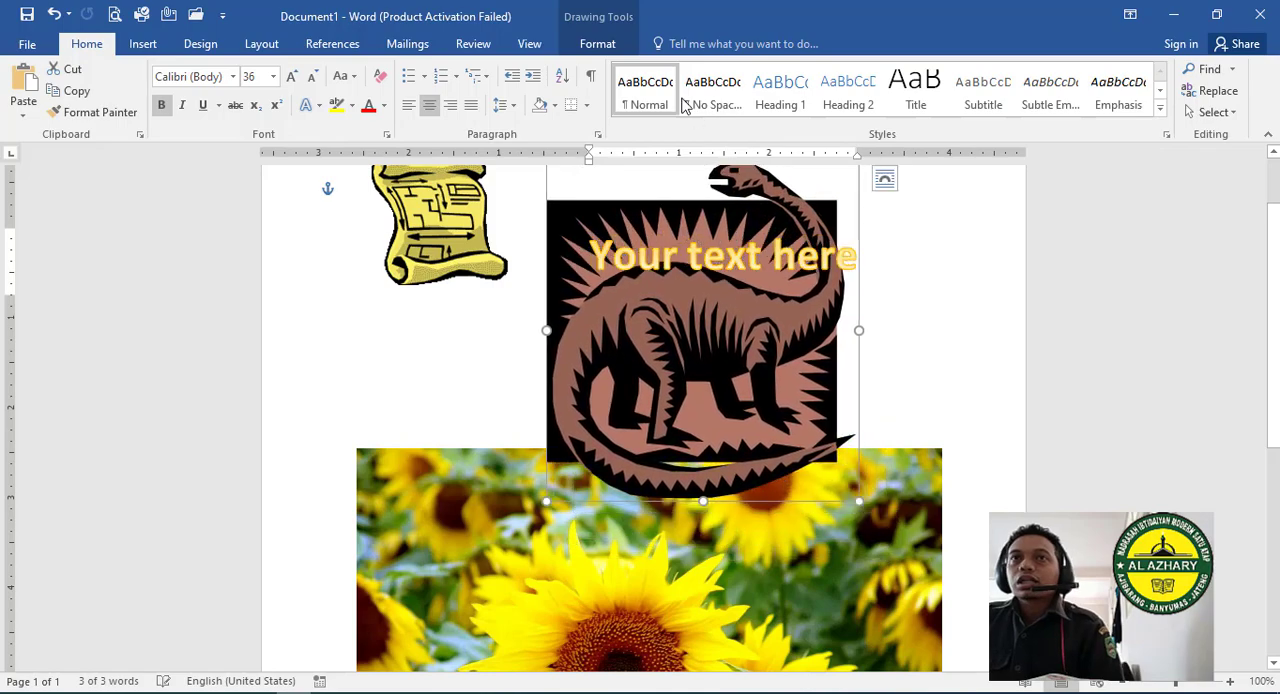
- Set the dinosaur picture's text wrapping back to Behind Text
{"action": "left_click", "coordinate": [596, 43]}
{"action": "left_click", "coordinate": [876, 108]}
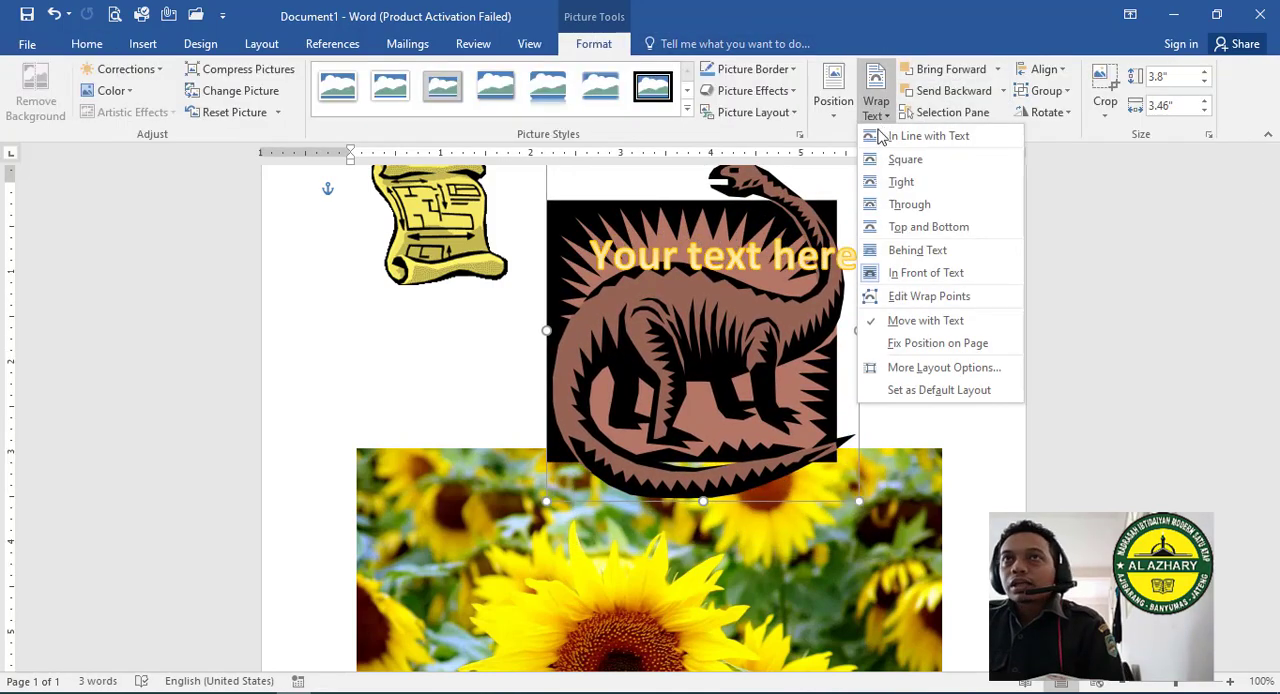
{"action": "left_click", "coordinate": [940, 250]}
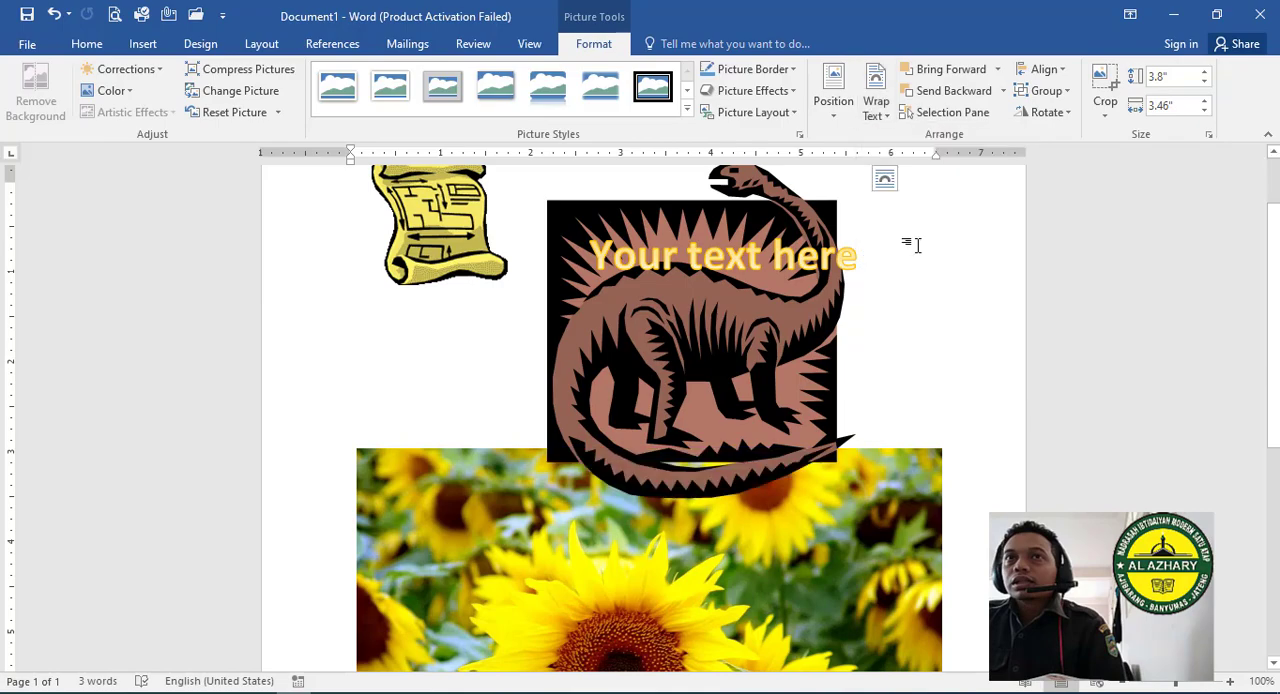
- Set the WordArt's text wrapping to Behind Text
{"action": "left_click", "coordinate": [684, 226]}
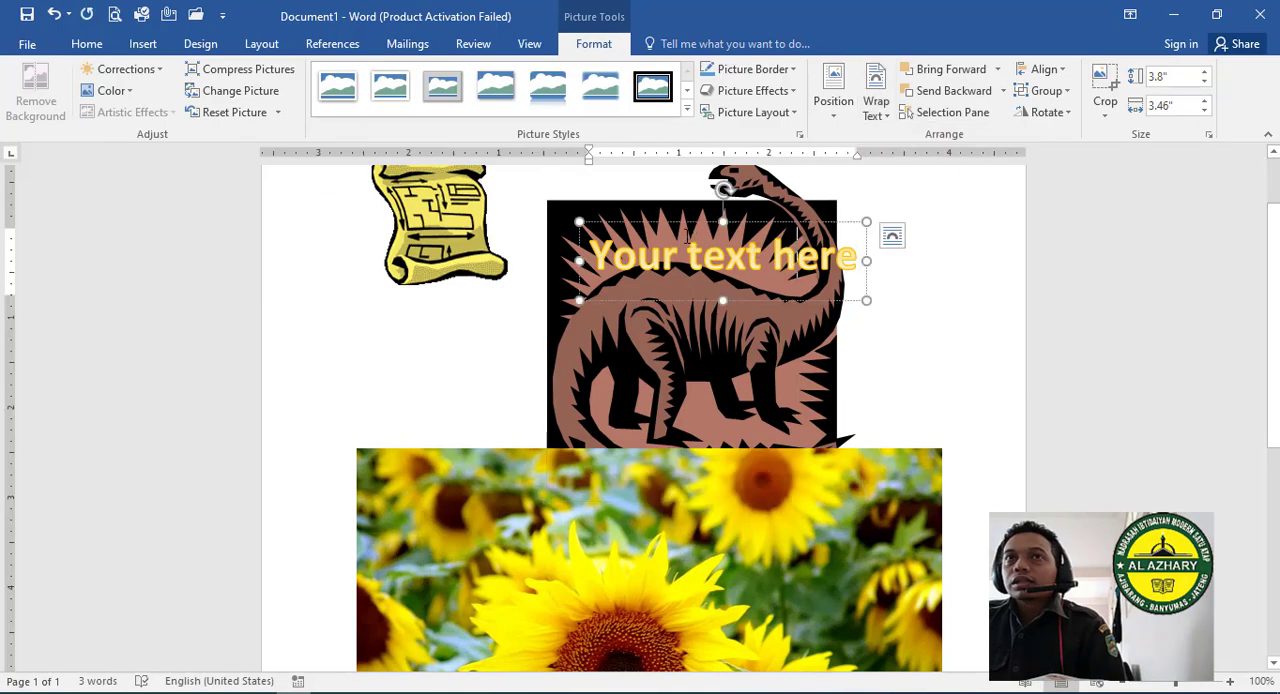
{"action": "left_click", "coordinate": [891, 235]}
{"action": "left_click", "coordinate": [1001, 387]}
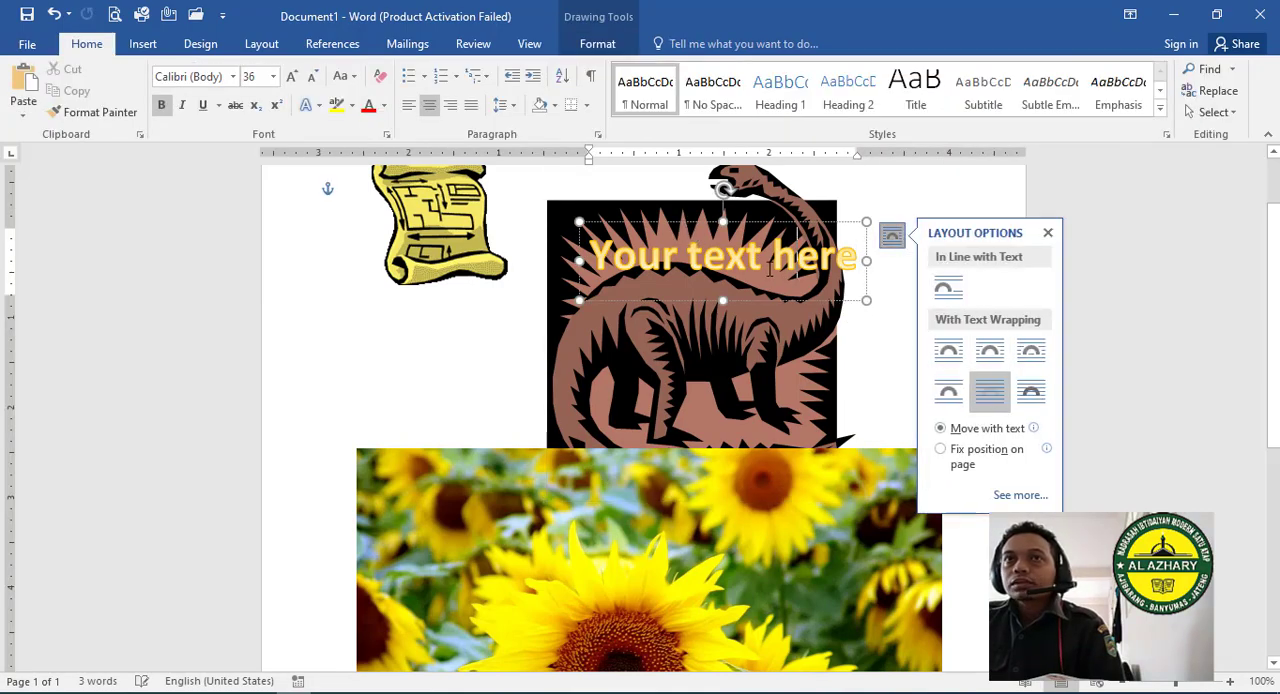
- Switch to the textbook PDF in Acrobat Reader and review the table of Wrap Text layout options through Edit Wrap Points
{"action": "left_click", "coordinate": [819, 370]}
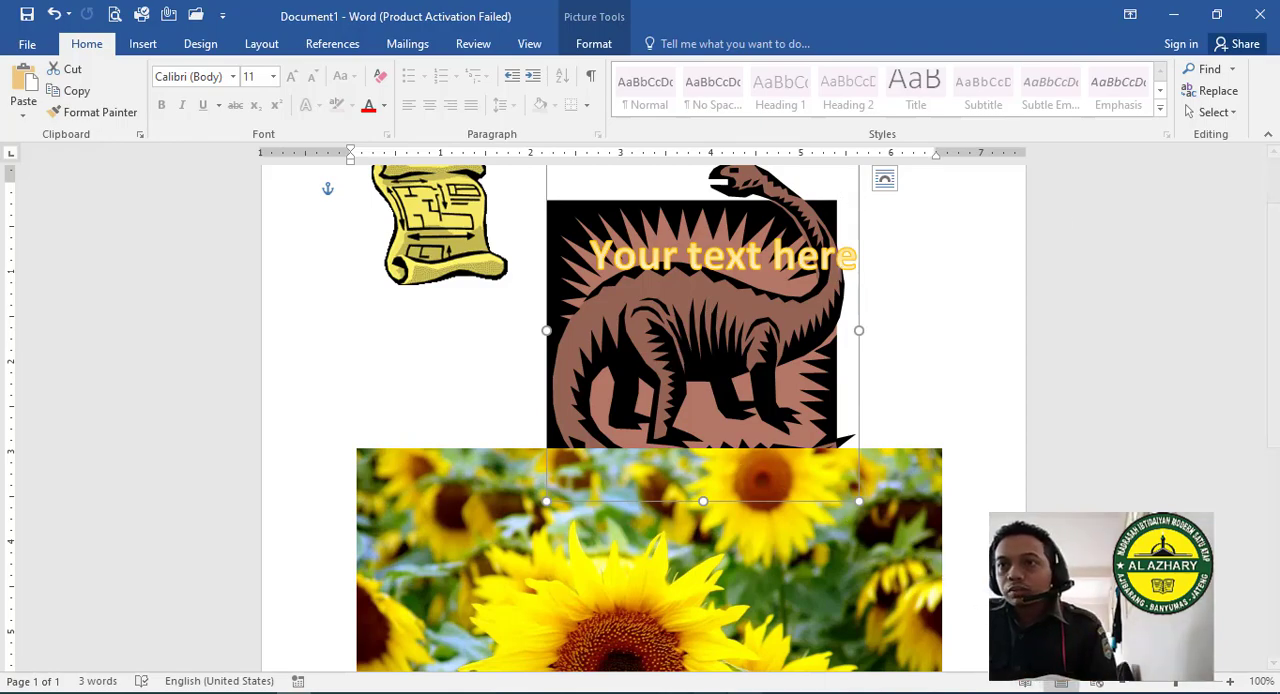
{"action": "left_click", "coordinate": [988, 692]}
{"action": "scroll", "coordinate": [331, 297], "scroll_direction": "down", "scroll_amount": 2}
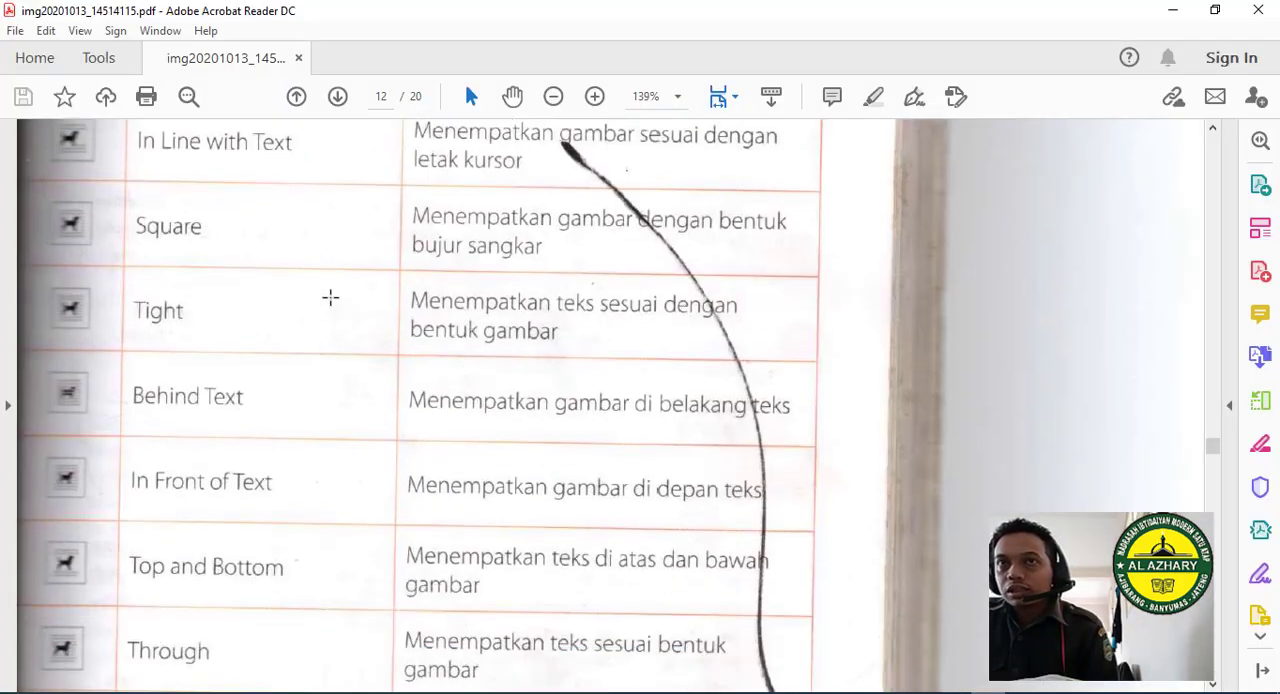
{"action": "scroll", "coordinate": [326, 282], "scroll_direction": "up", "scroll_amount": 1}
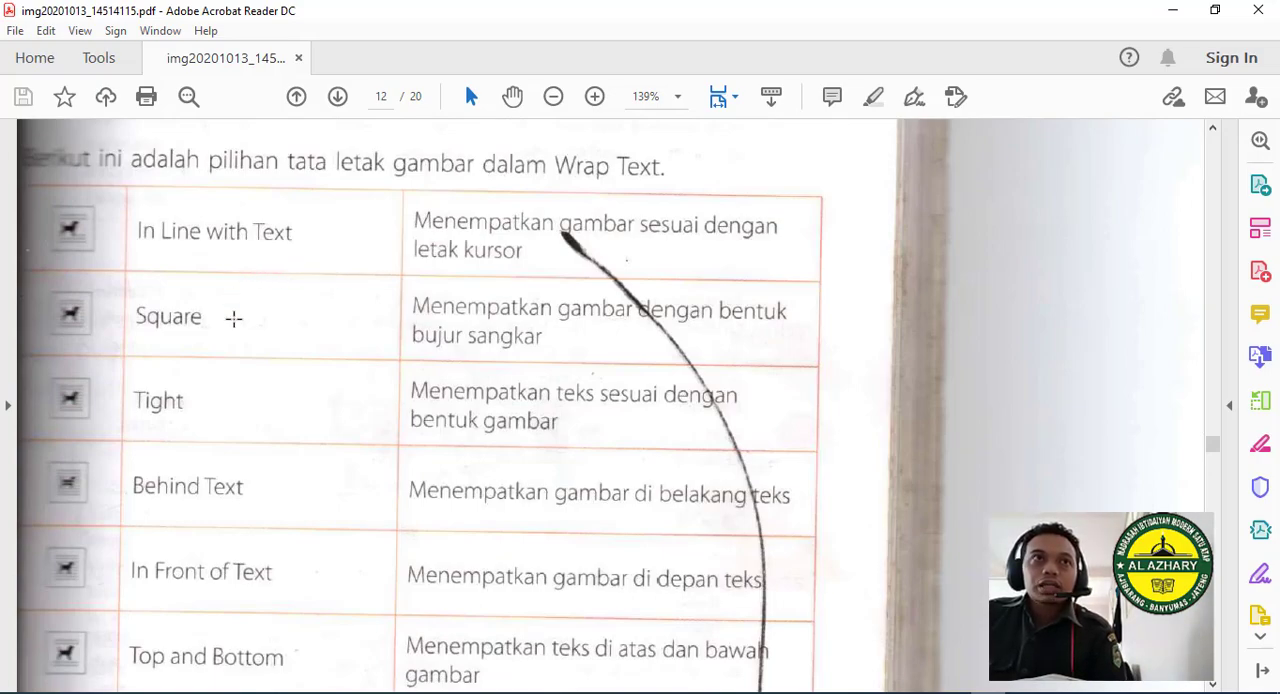
{"action": "scroll", "coordinate": [234, 342], "scroll_direction": "down", "scroll_amount": 1}
{"action": "scroll", "coordinate": [232, 341], "scroll_direction": "down", "scroll_amount": 1}
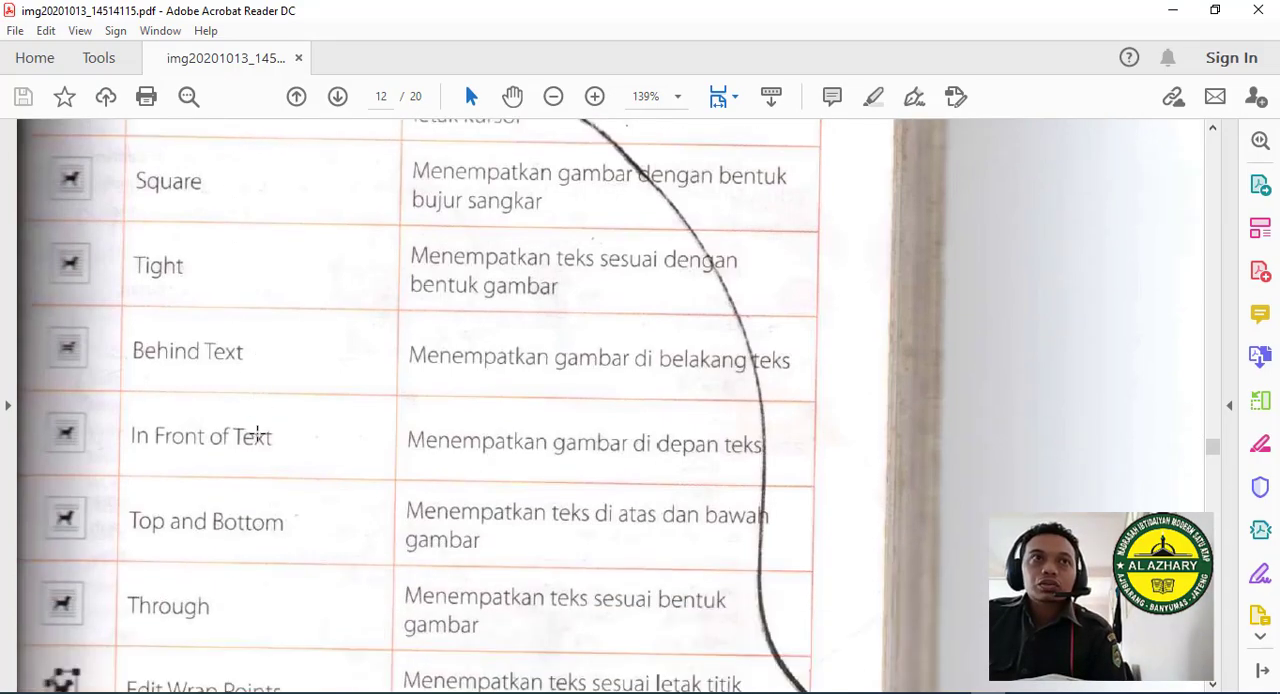
{"action": "scroll", "coordinate": [257, 440], "scroll_direction": "down", "scroll_amount": 1}
{"action": "scroll", "coordinate": [214, 500], "scroll_direction": "down", "scroll_amount": 3}
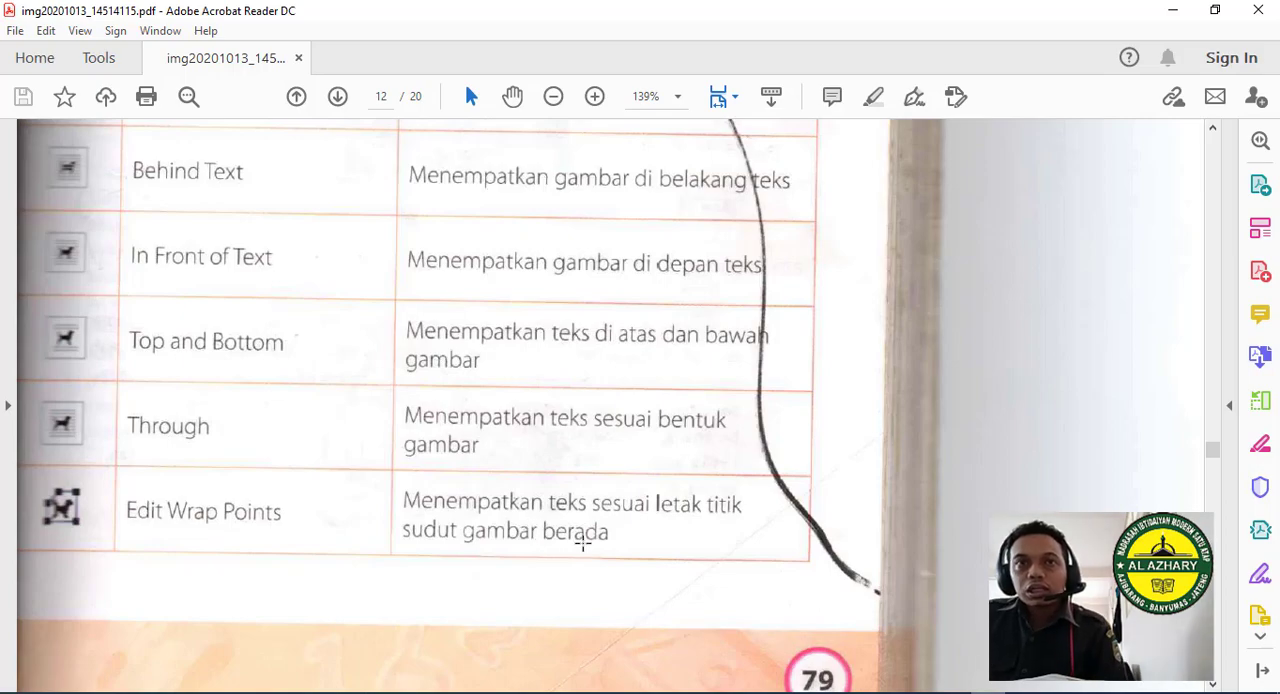
- Examine the textbook's Square and Behind Text layout examples on PDF page 13, and return to the Word document
{"action": "scroll", "coordinate": [533, 530], "scroll_direction": "down", "scroll_amount": 15}
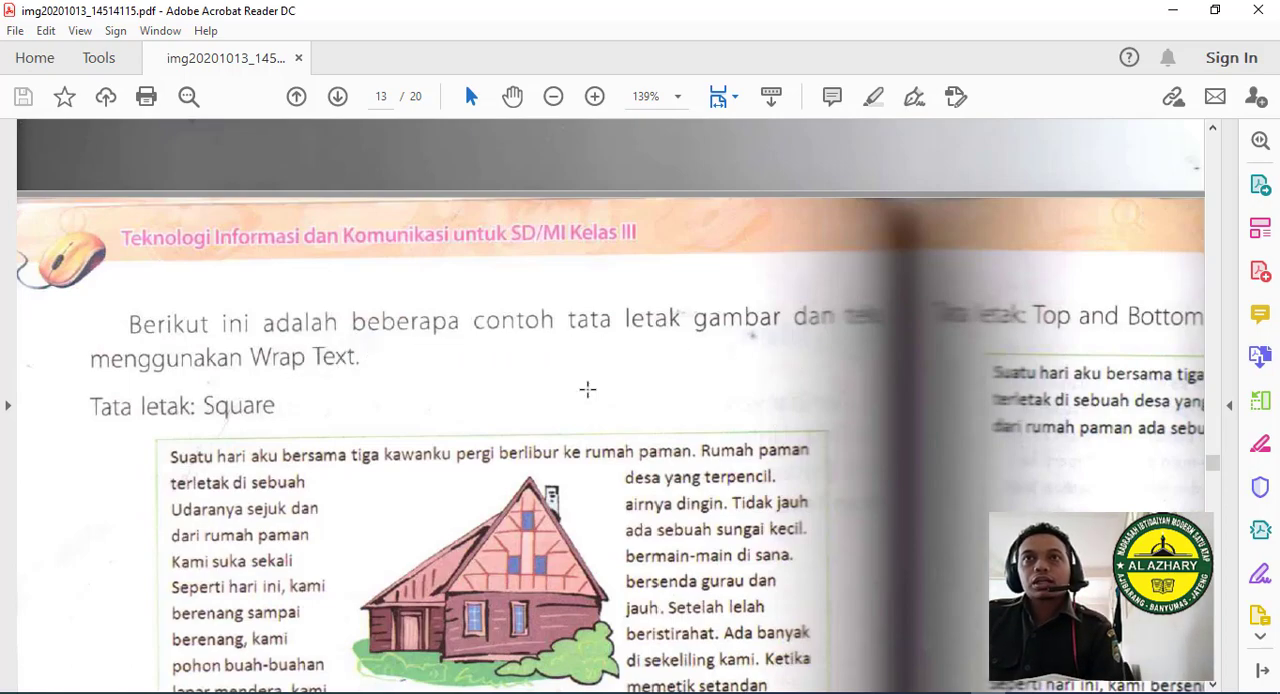
{"action": "scroll", "coordinate": [437, 397], "scroll_direction": "down", "scroll_amount": 3}
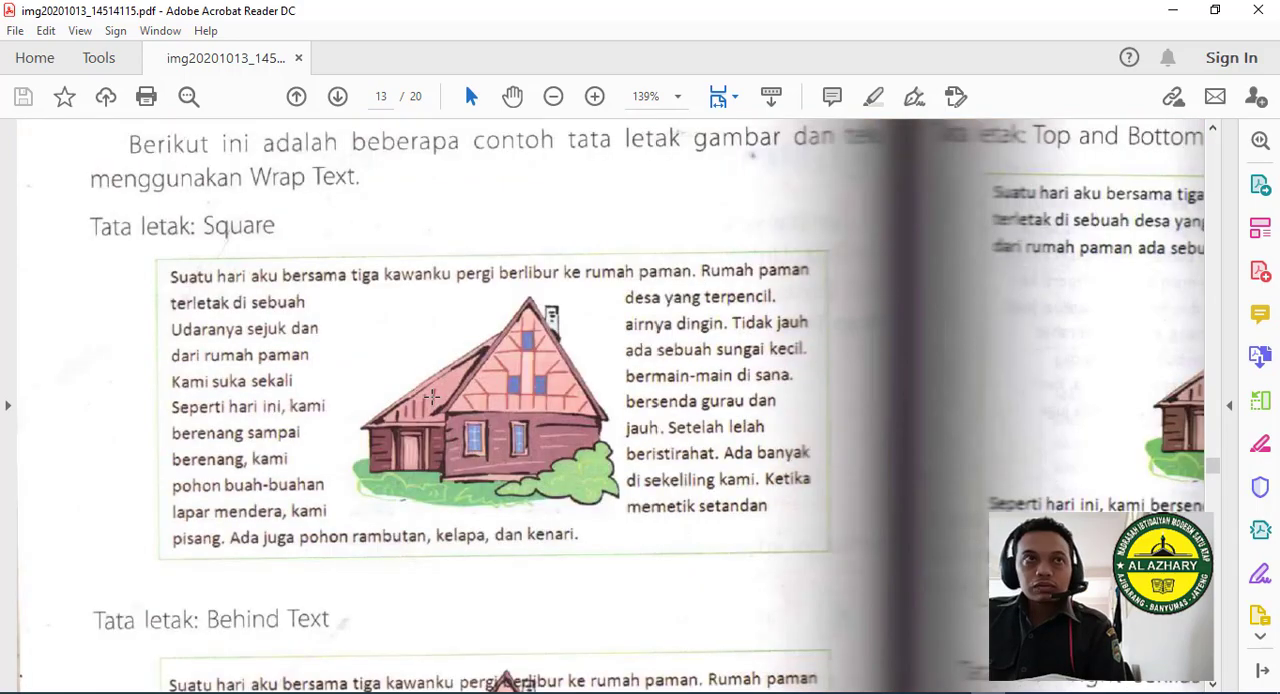
{"action": "scroll", "coordinate": [432, 397], "scroll_direction": "down", "scroll_amount": 3}
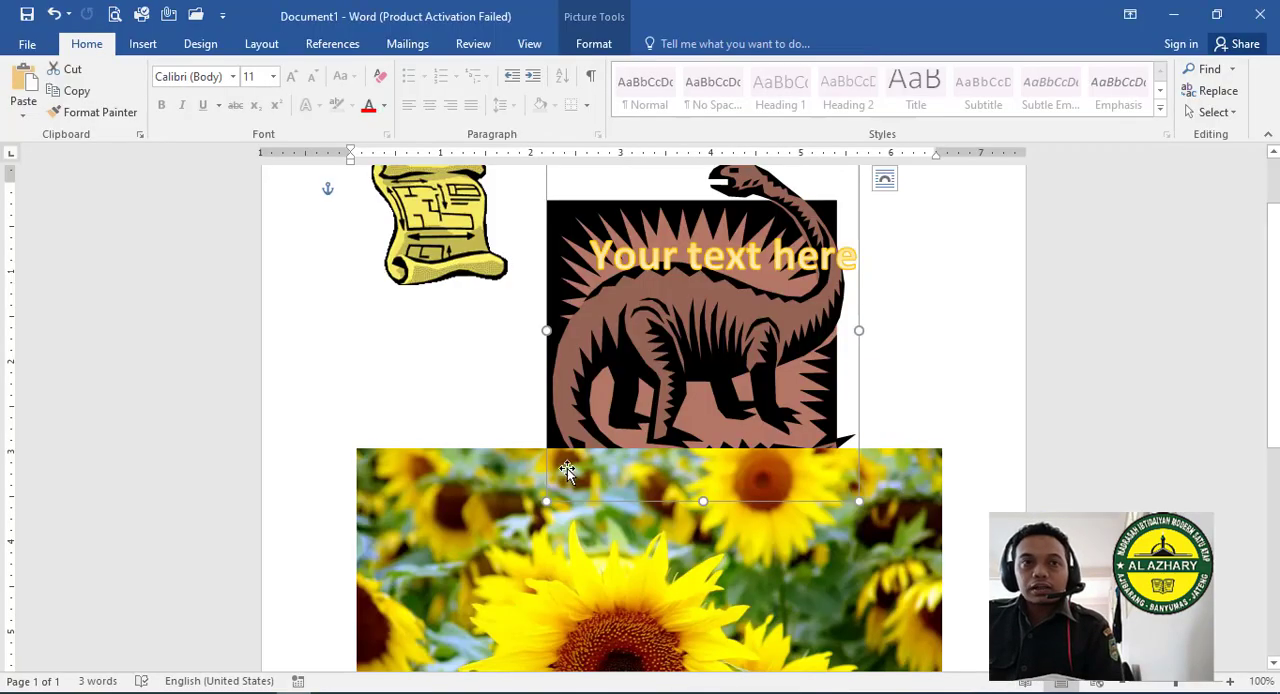
{"action": "left_click_drag", "start_coordinate": [567, 468], "coordinate": [610, 285]}
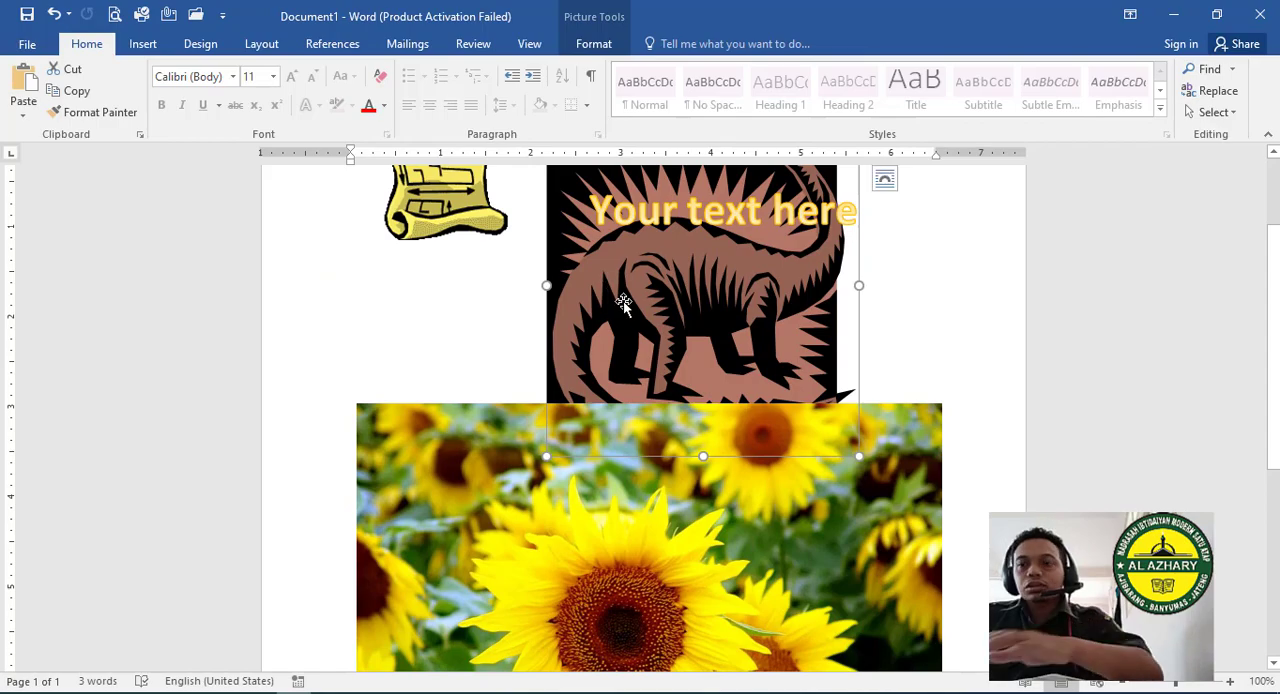
- Delete the dinosaur picture, the WordArt and the sunflower picture from the document
{"action": "key", "text": "Delete"}
{"action": "left_click", "coordinate": [633, 266]}
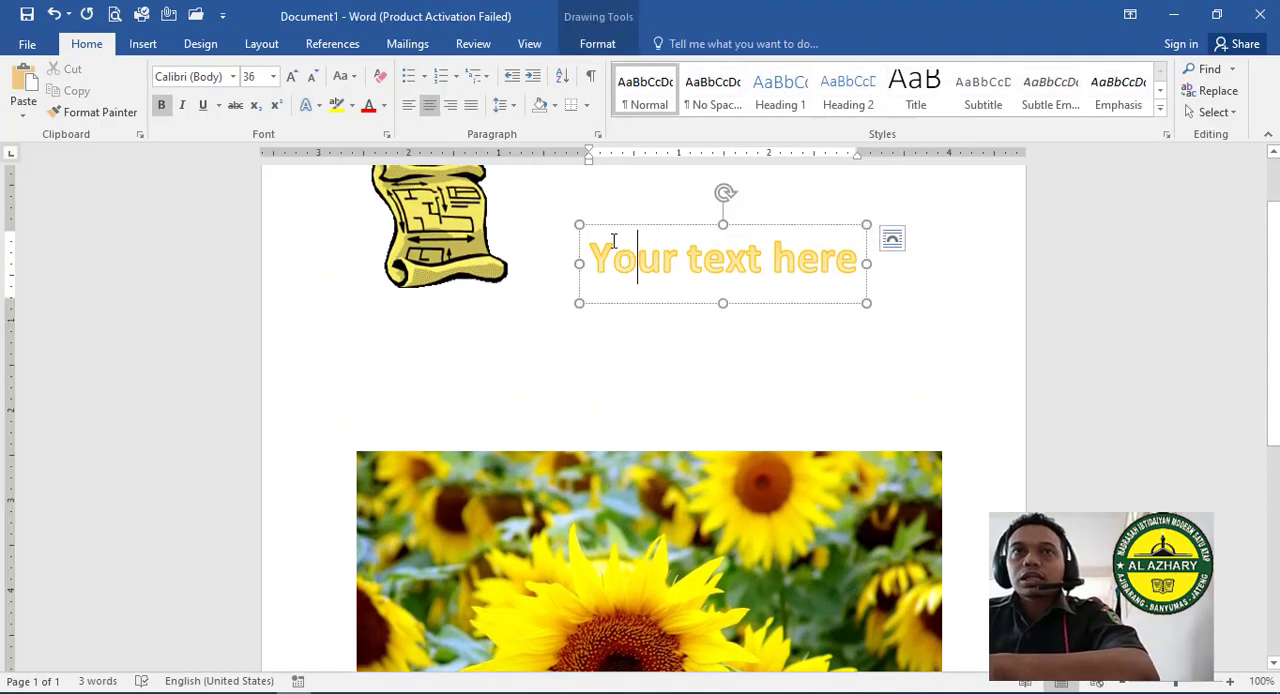
{"action": "left_click", "coordinate": [607, 227]}
{"action": "key", "text": "Delete"}
{"action": "left_click", "coordinate": [551, 545]}
{"action": "key", "text": "Delete"}
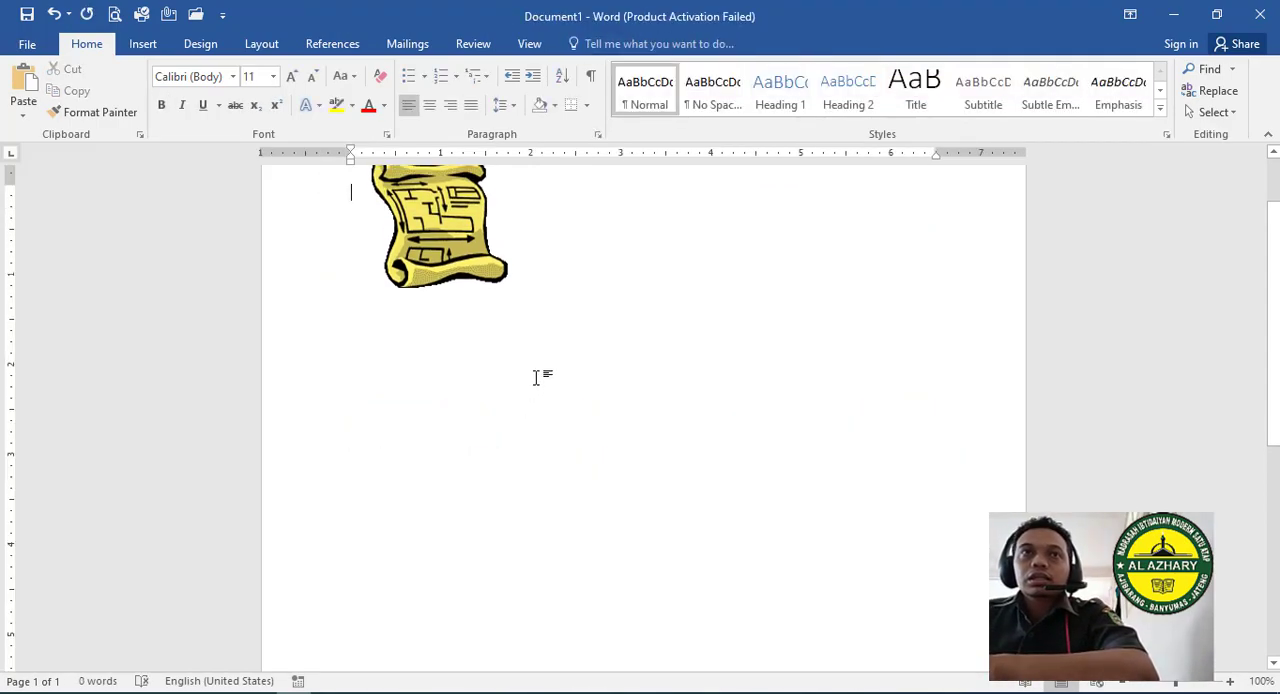
- Move the scroll picture right beside two added blank lines and bring in the Pengertian Buku text around it
{"action": "key", "text": "Return"}
{"action": "key", "text": "Return"}
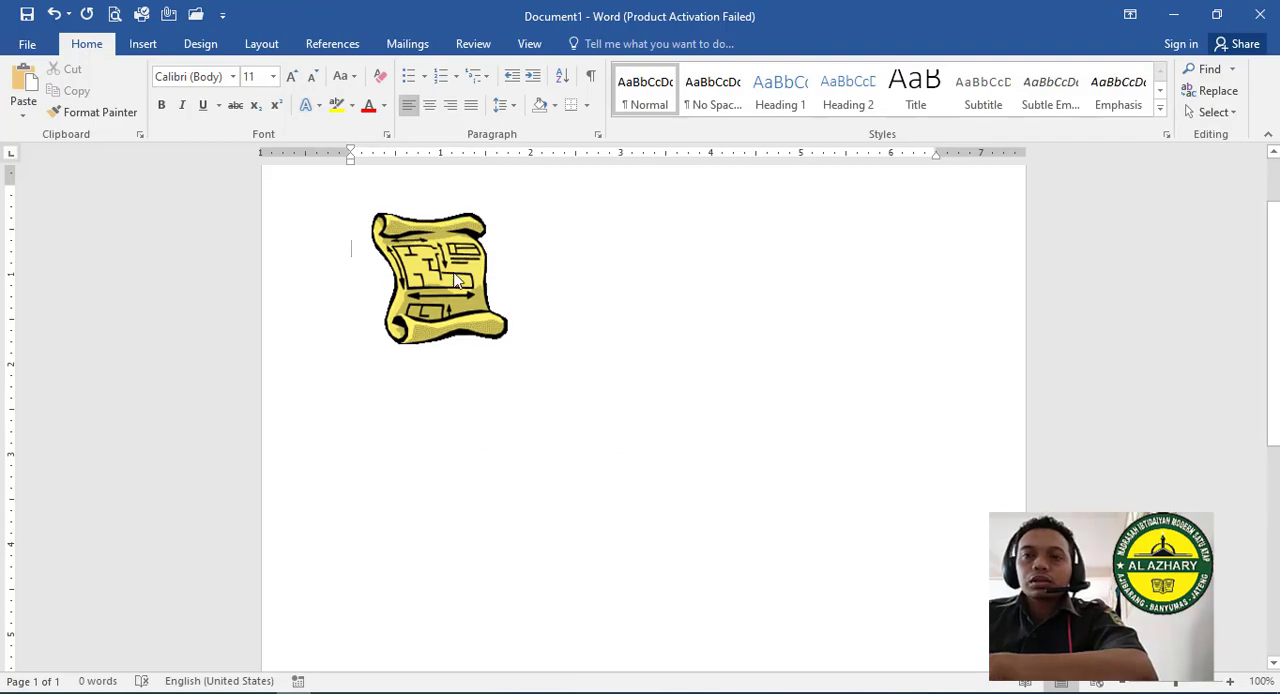
{"action": "left_click_drag", "start_coordinate": [456, 280], "coordinate": [569, 312]}
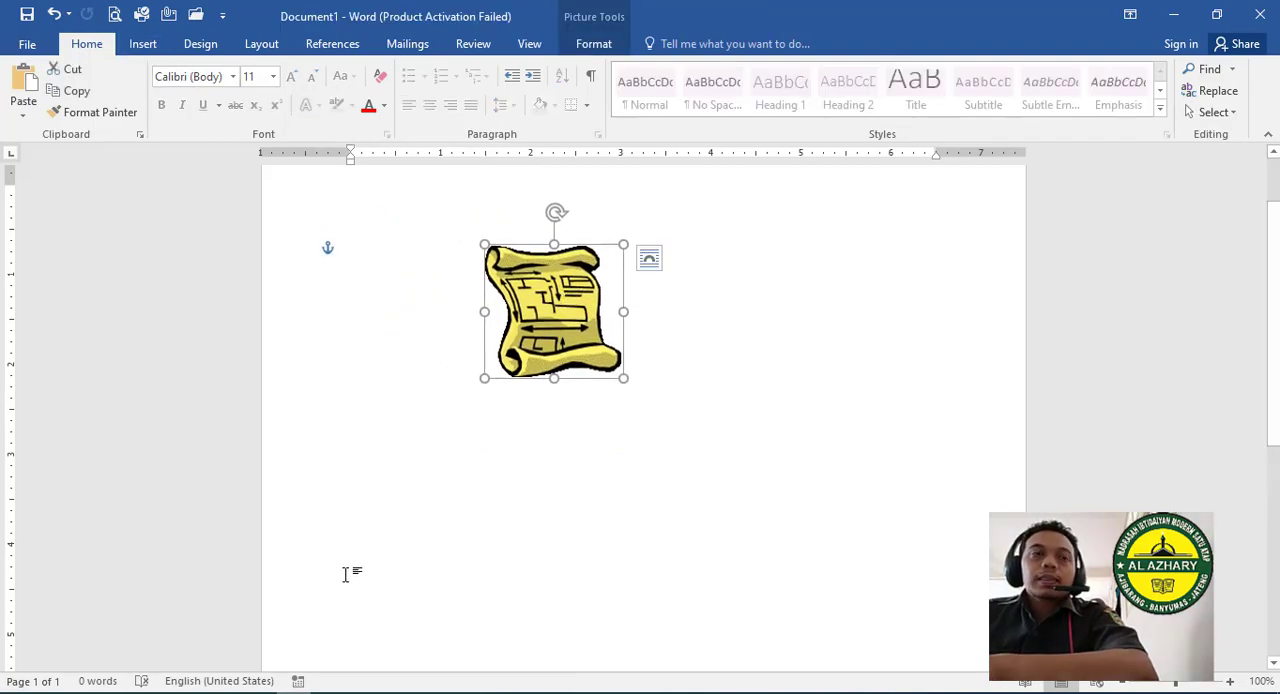
{"action": "left_click", "coordinate": [554, 693]}
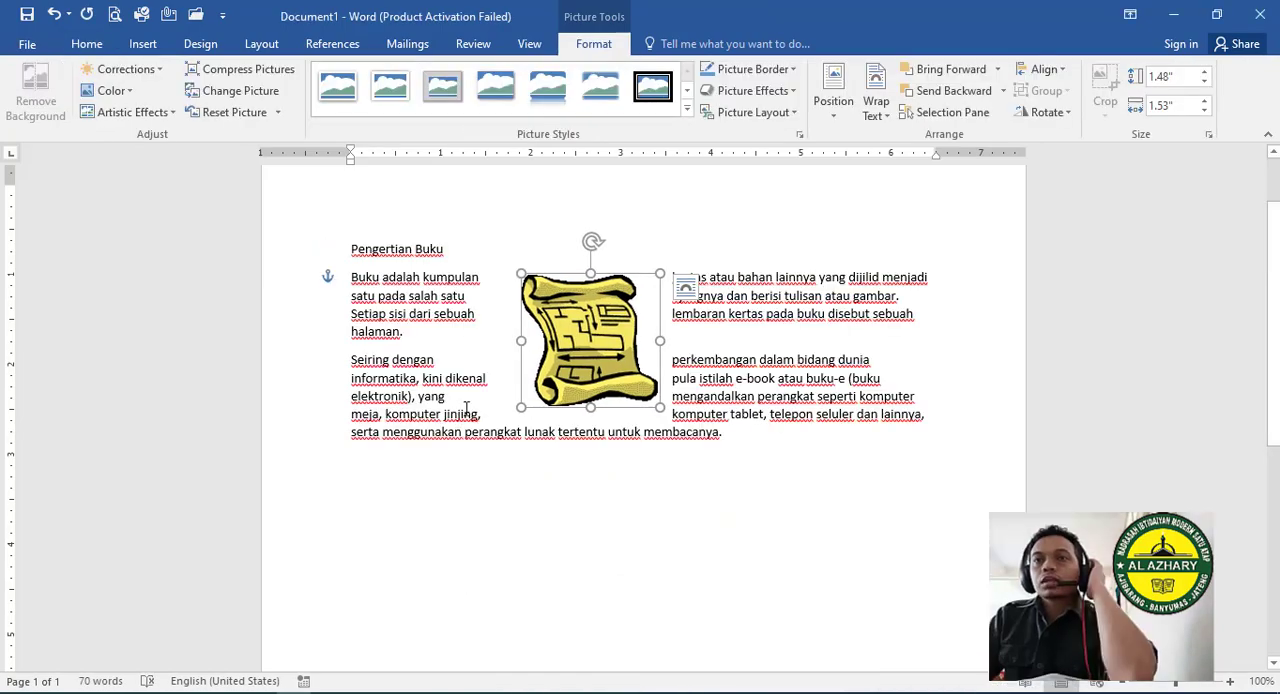
- Shift the scroll picture slightly left within the paragraphs and apply Square text wrapping to it
{"action": "left_click_drag", "start_coordinate": [588, 320], "coordinate": [580, 319]}
{"action": "left_click", "coordinate": [677, 290]}
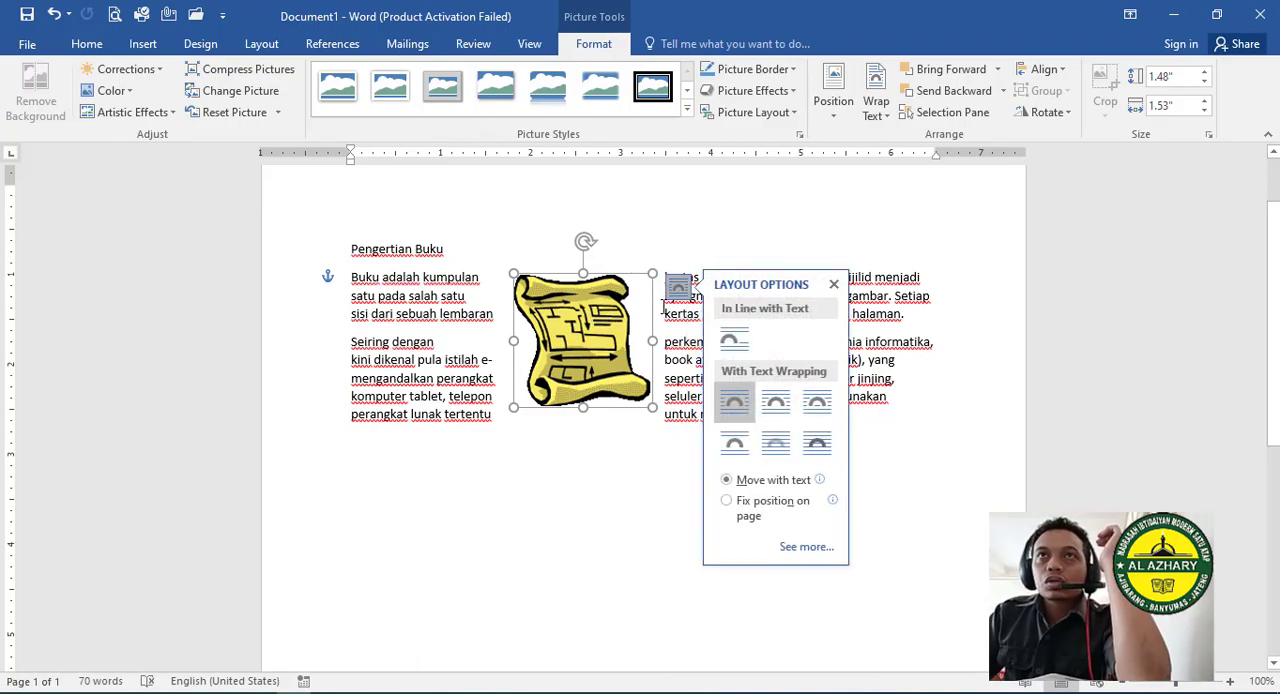
{"action": "left_click", "coordinate": [876, 100]}
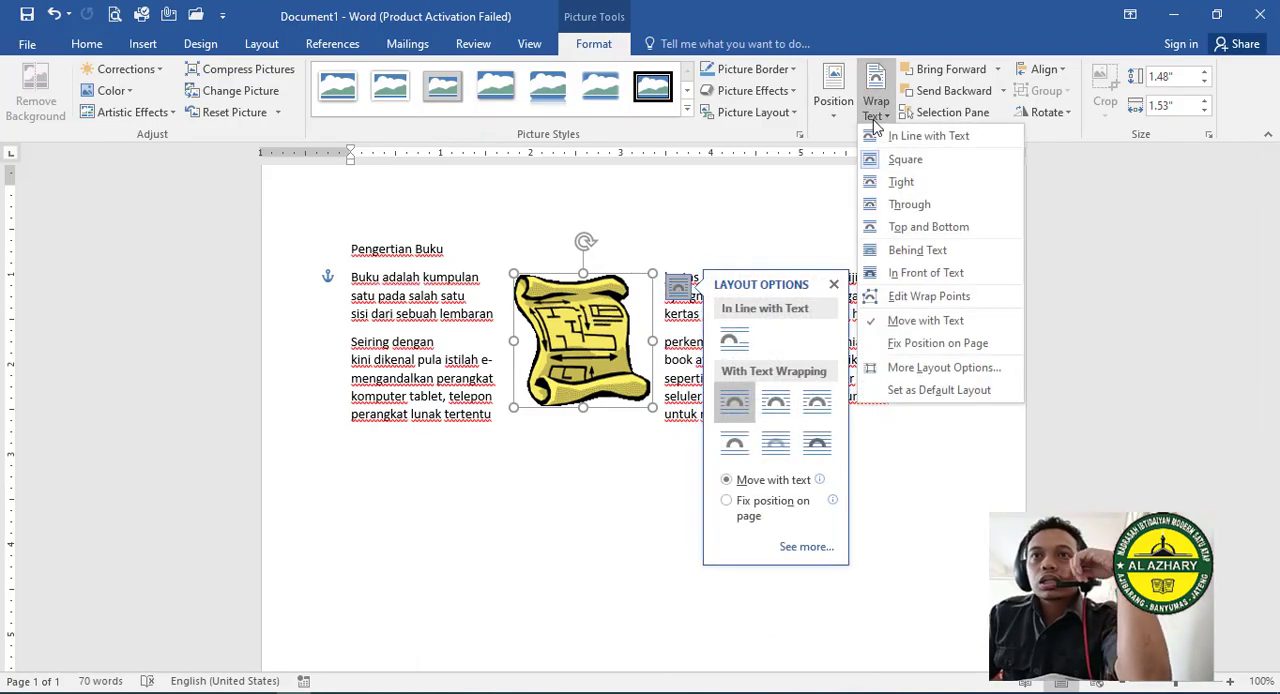
{"action": "left_click", "coordinate": [904, 162]}
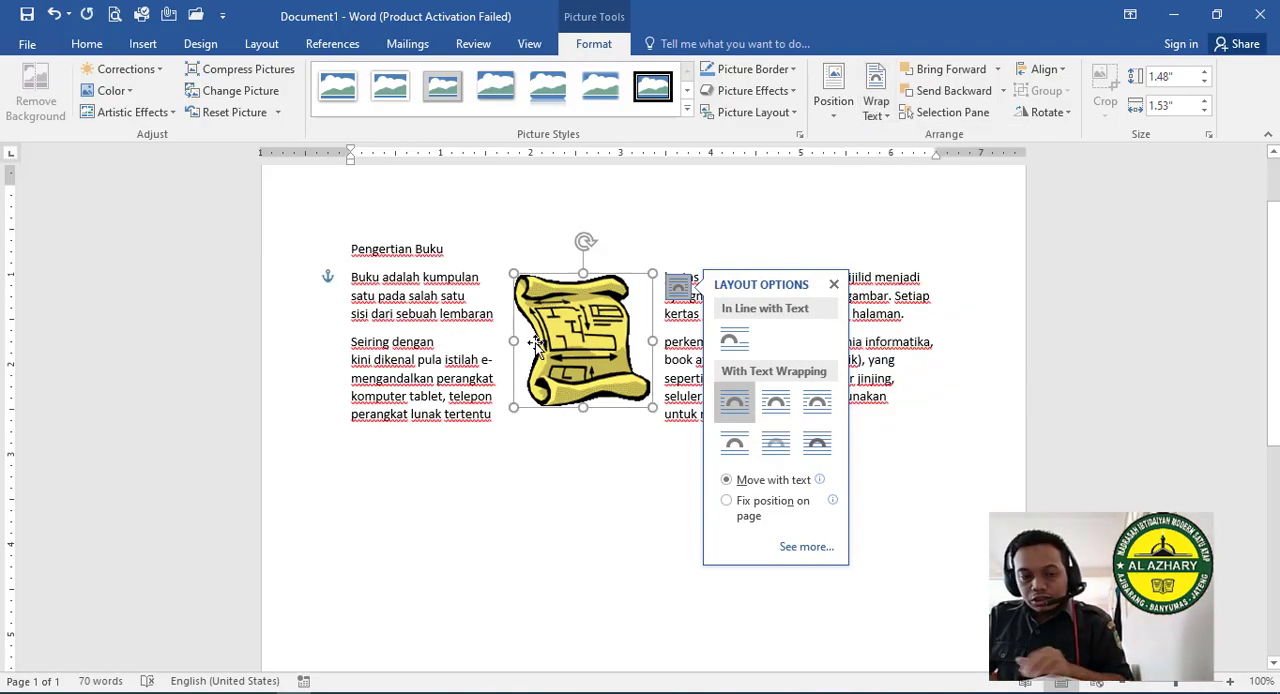
{"action": "left_click", "coordinate": [569, 325]}
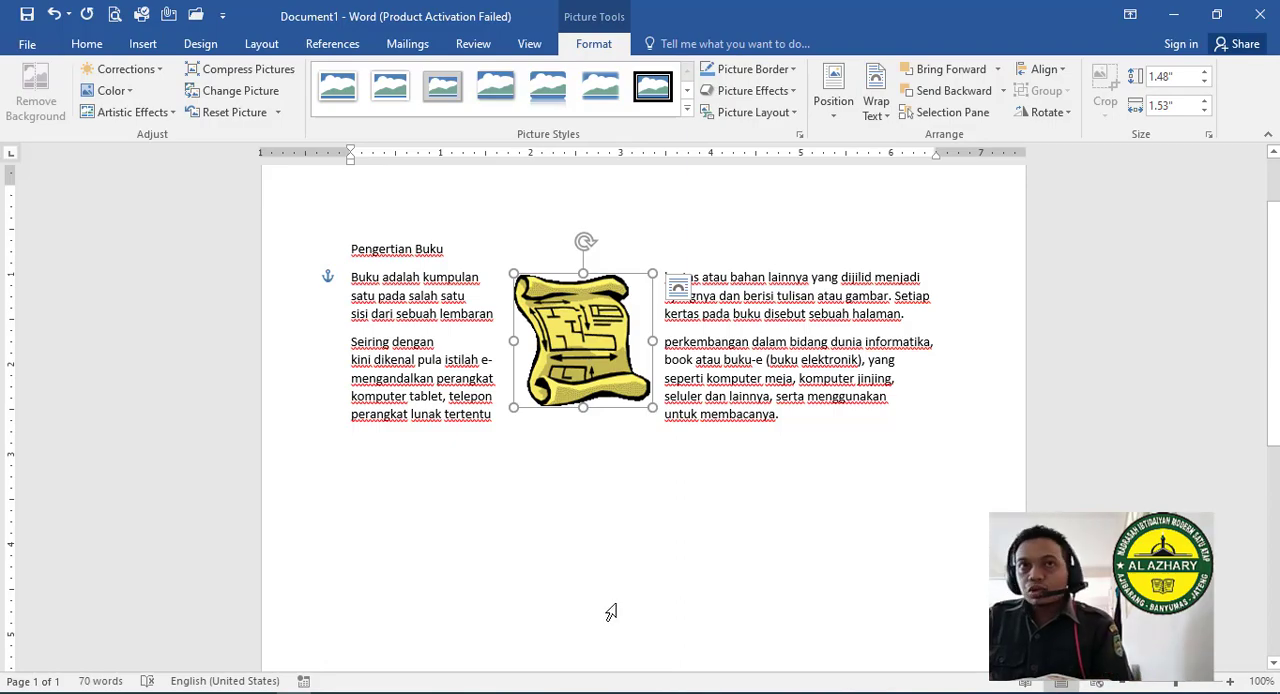
- Move the scroll picture to the left side of the paragraphs and make the Pengertian Buku heading bold
{"action": "left_click_drag", "start_coordinate": [613, 360], "coordinate": [399, 327]}
{"action": "left_click_drag", "start_coordinate": [352, 249], "coordinate": [450, 250]}
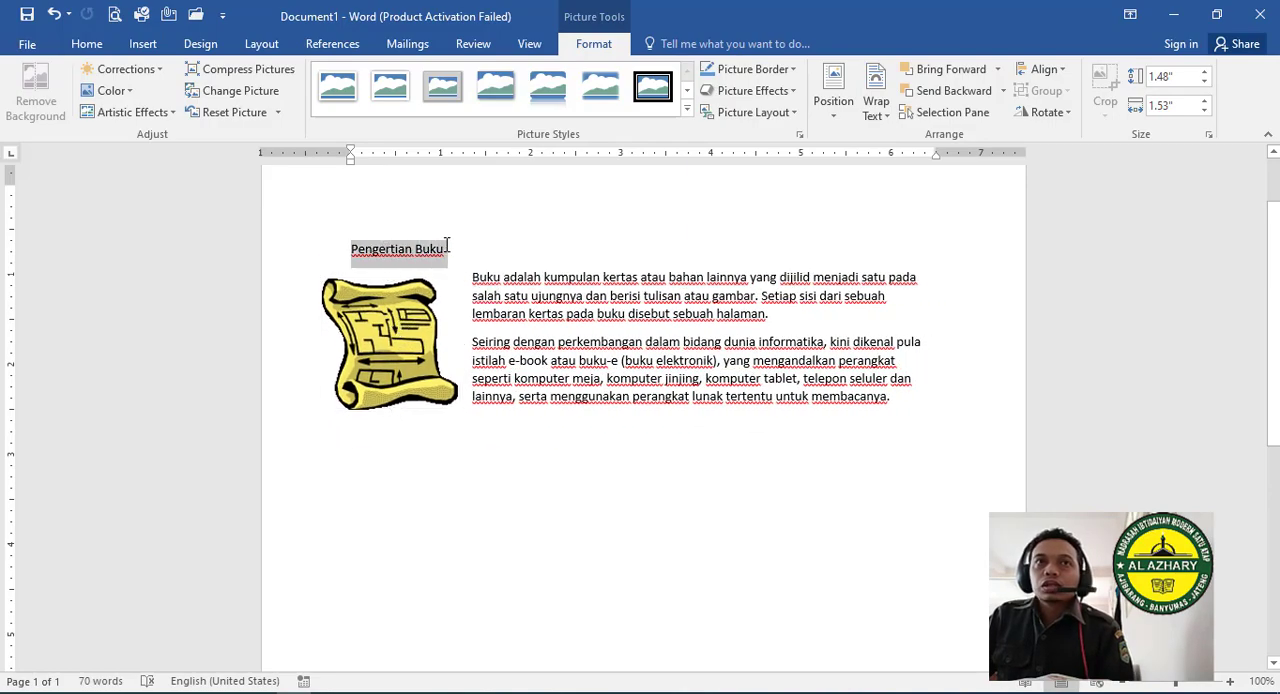
{"action": "left_click", "coordinate": [161, 105]}
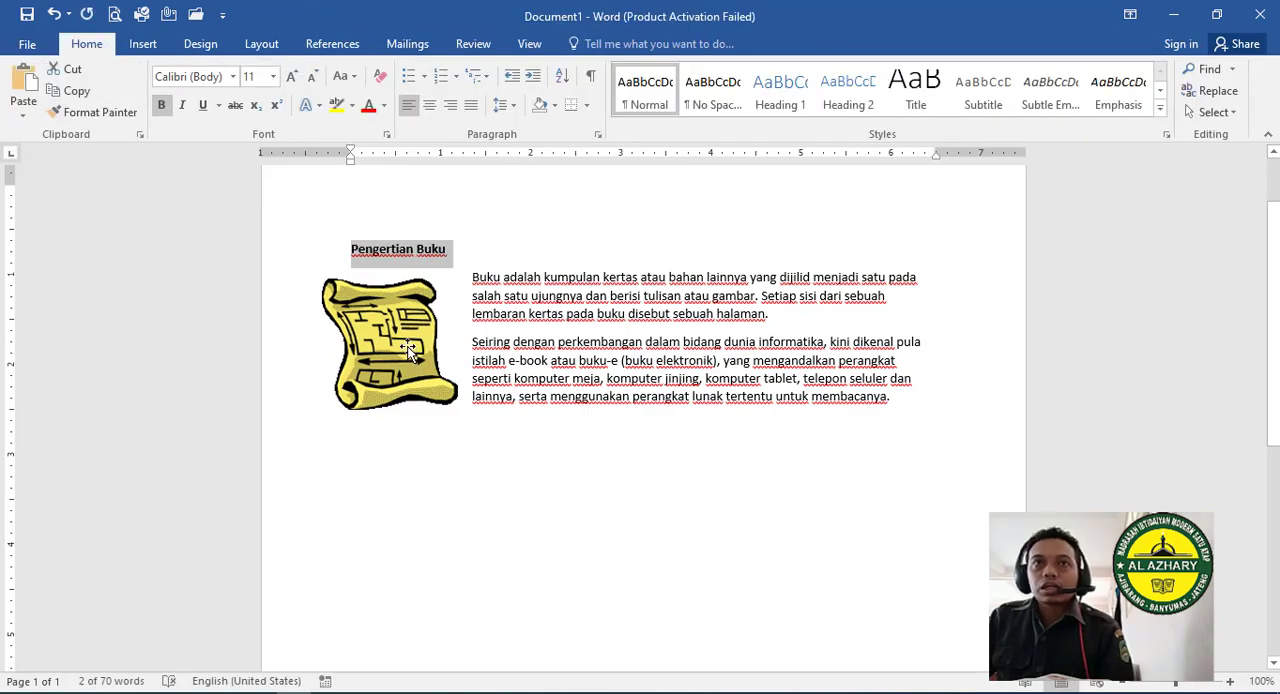
{"action": "left_click_drag", "start_coordinate": [475, 275], "coordinate": [506, 295]}
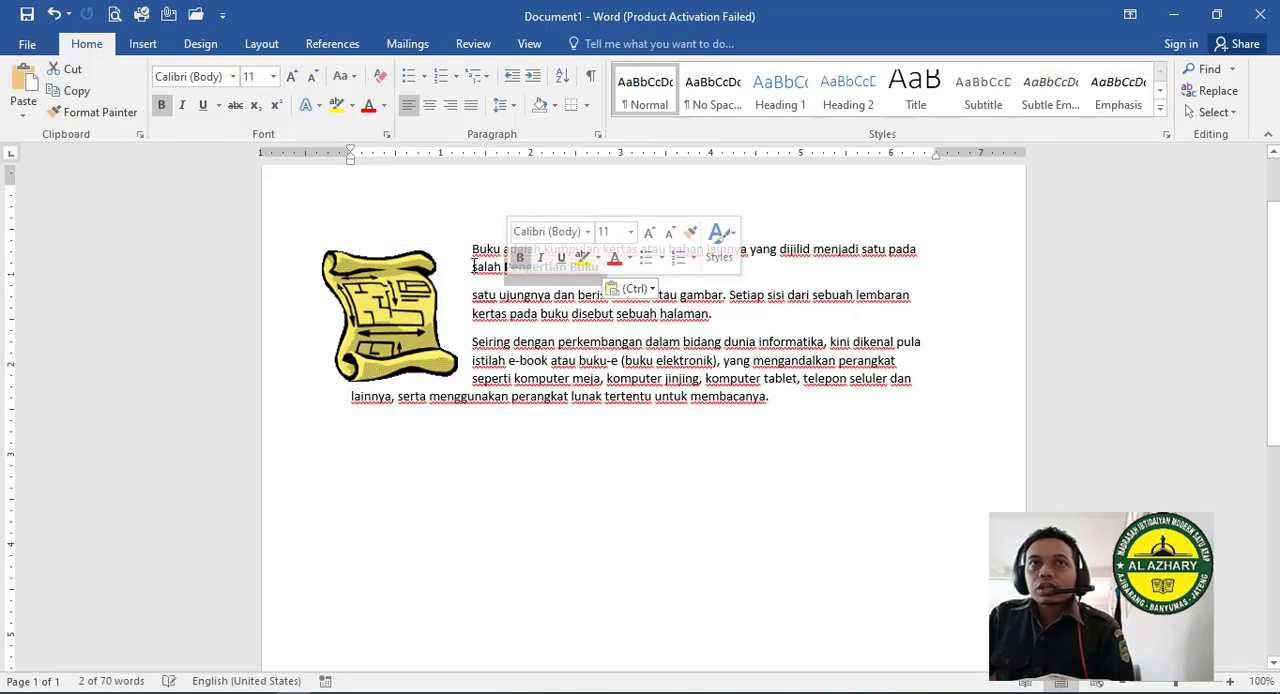
{"action": "left_click_drag", "start_coordinate": [410, 298], "coordinate": [408, 262]}
{"action": "left_click_drag", "start_coordinate": [409, 350], "coordinate": [413, 310]}
{"action": "left_click", "coordinate": [55, 13]}
{"action": "left_click", "coordinate": [55, 13]}
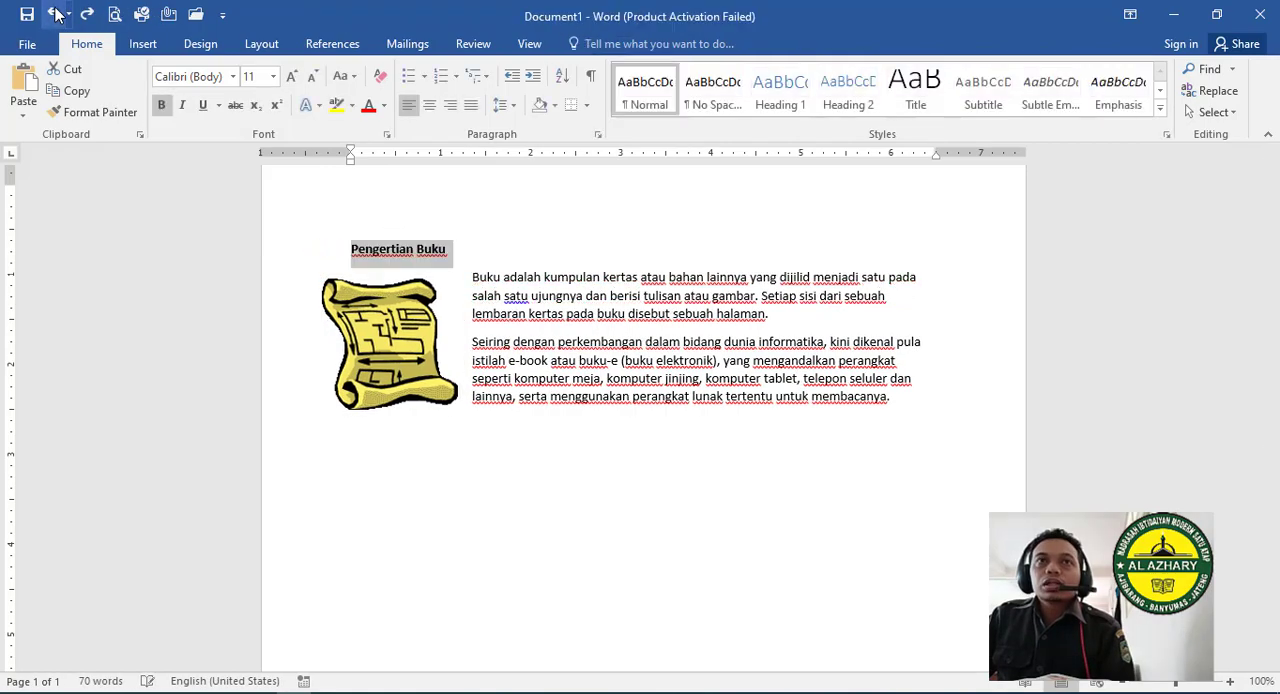
- Justify the two body paragraphs below the Pengertian Buku heading
{"action": "left_click_drag", "start_coordinate": [926, 415], "coordinate": [471, 277]}
{"action": "left_click", "coordinate": [472, 106]}
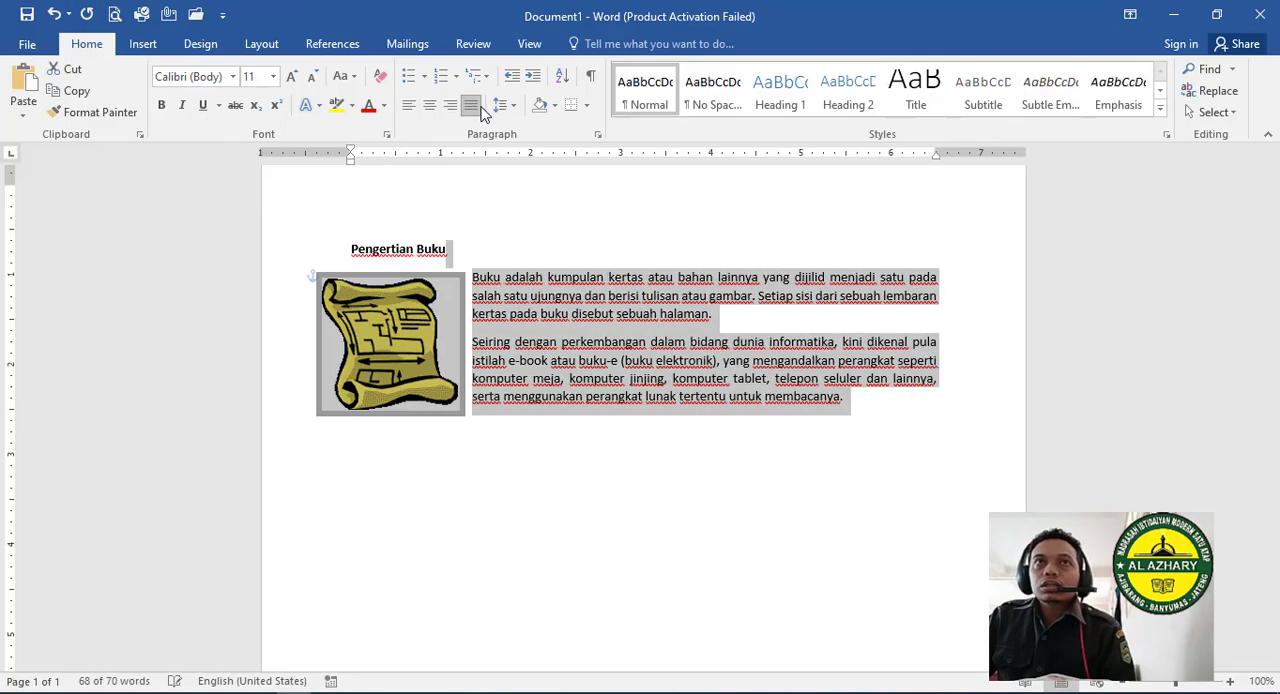
{"action": "left_click", "coordinate": [872, 228]}
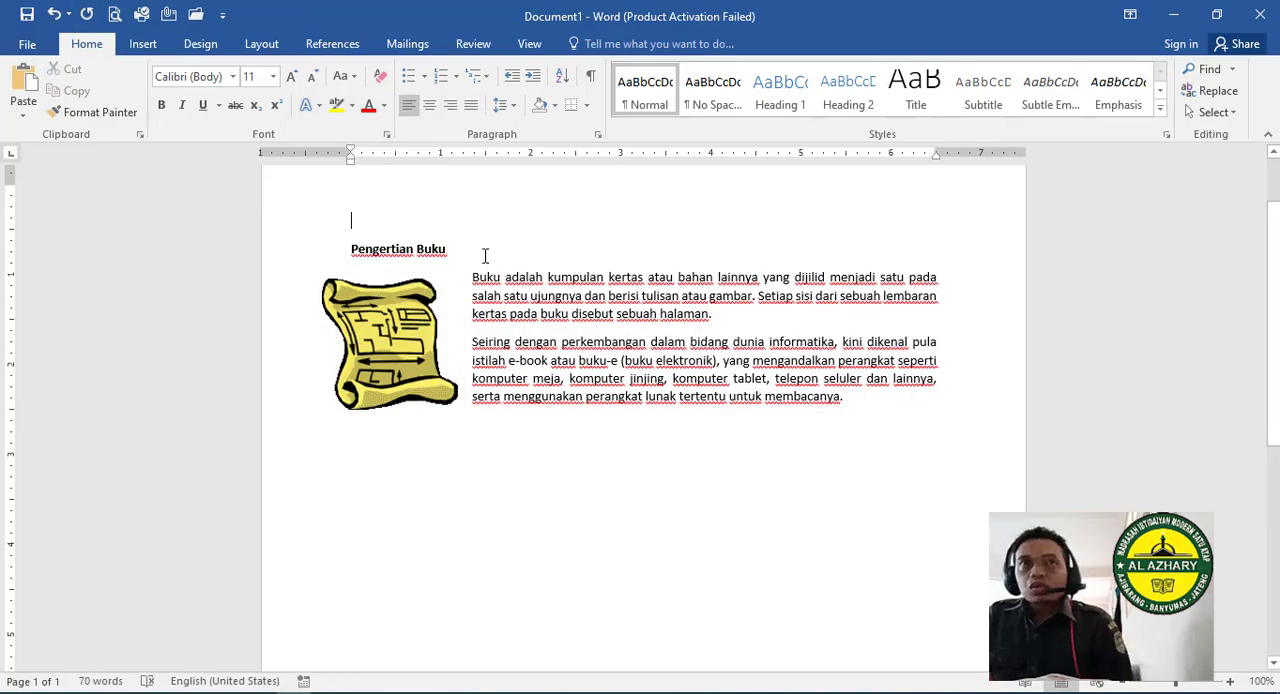
- Set the scroll picture's text wrapping to In Line with Text and try to move the picture
{"action": "left_click", "coordinate": [436, 350]}
{"action": "left_click", "coordinate": [593, 43]}
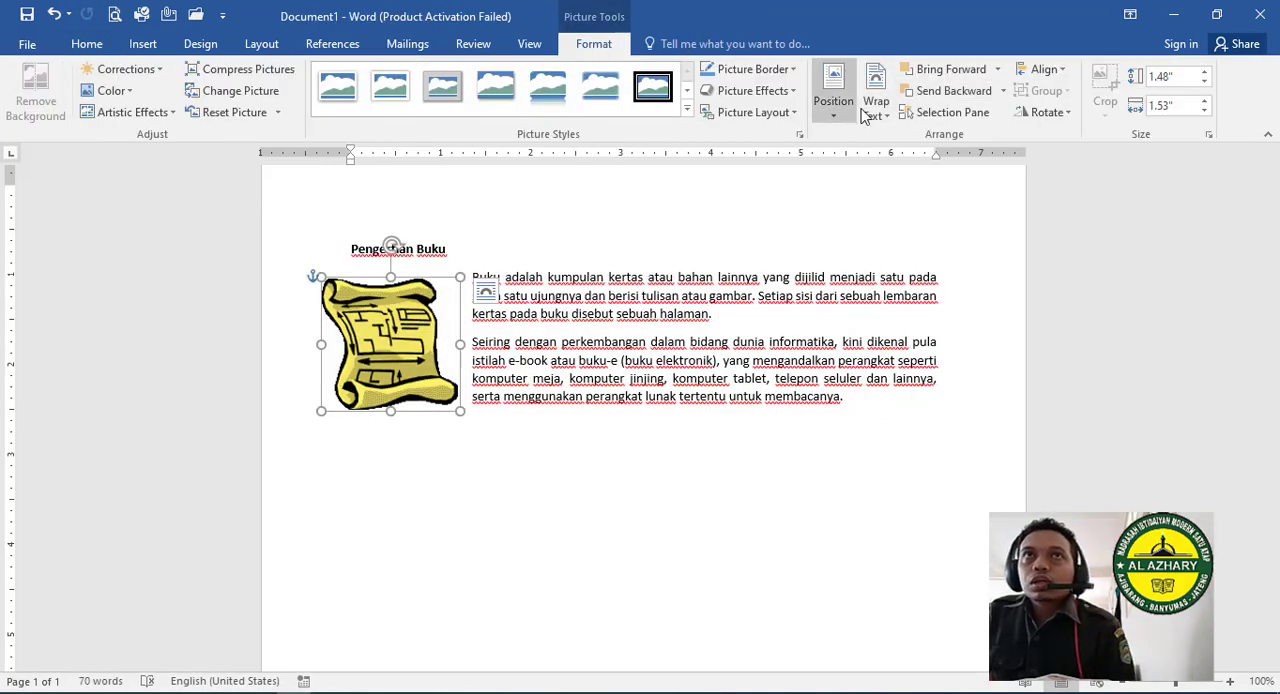
{"action": "left_click", "coordinate": [866, 114]}
{"action": "left_click", "coordinate": [912, 138]}
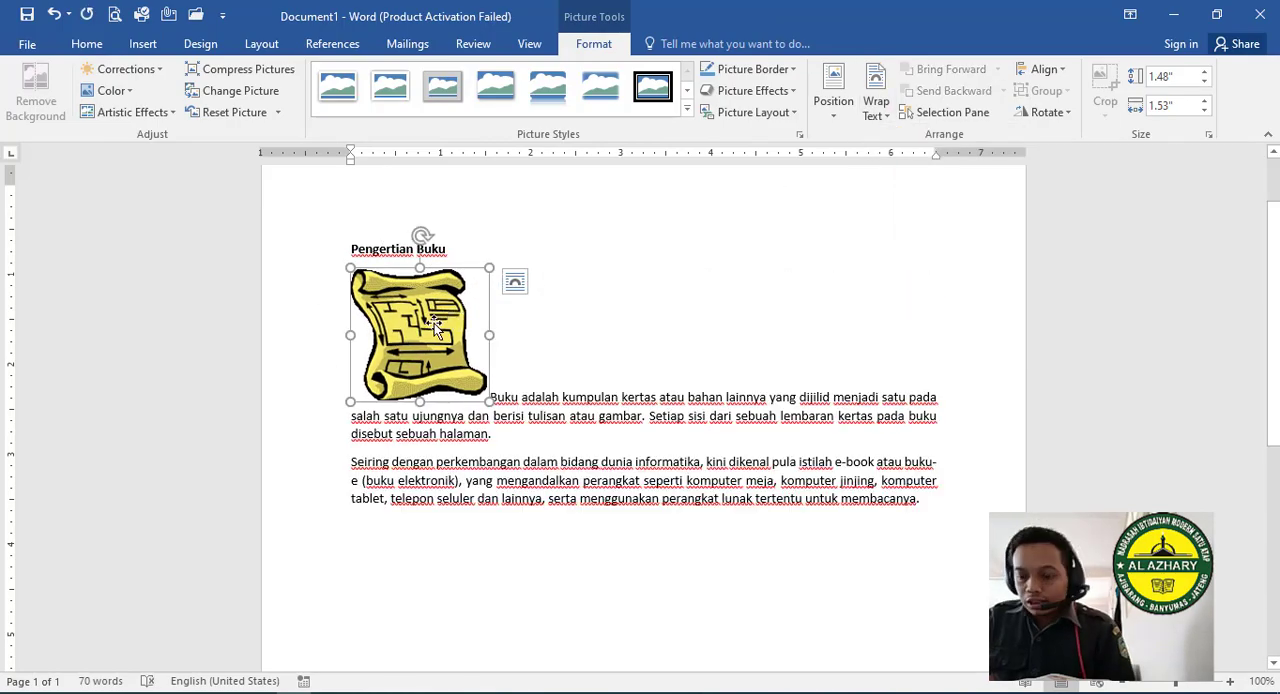
{"action": "mouse_move", "coordinate": [434, 323]}
{"action": "left_mouse_down"}
{"action": "mouse_move", "coordinate": [461, 336]}
{"action": "mouse_move", "coordinate": [308, 314]}
{"action": "mouse_move", "coordinate": [452, 314]}
{"action": "left_mouse_up"}
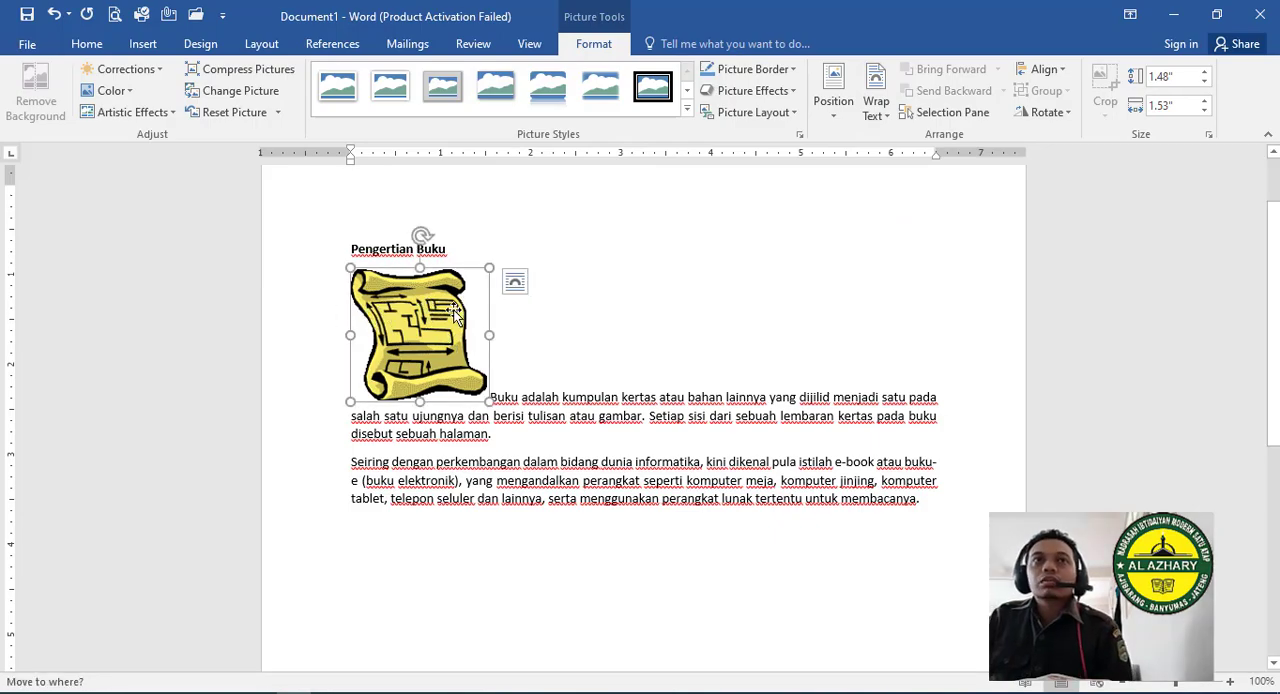
{"action": "left_click", "coordinate": [578, 461]}
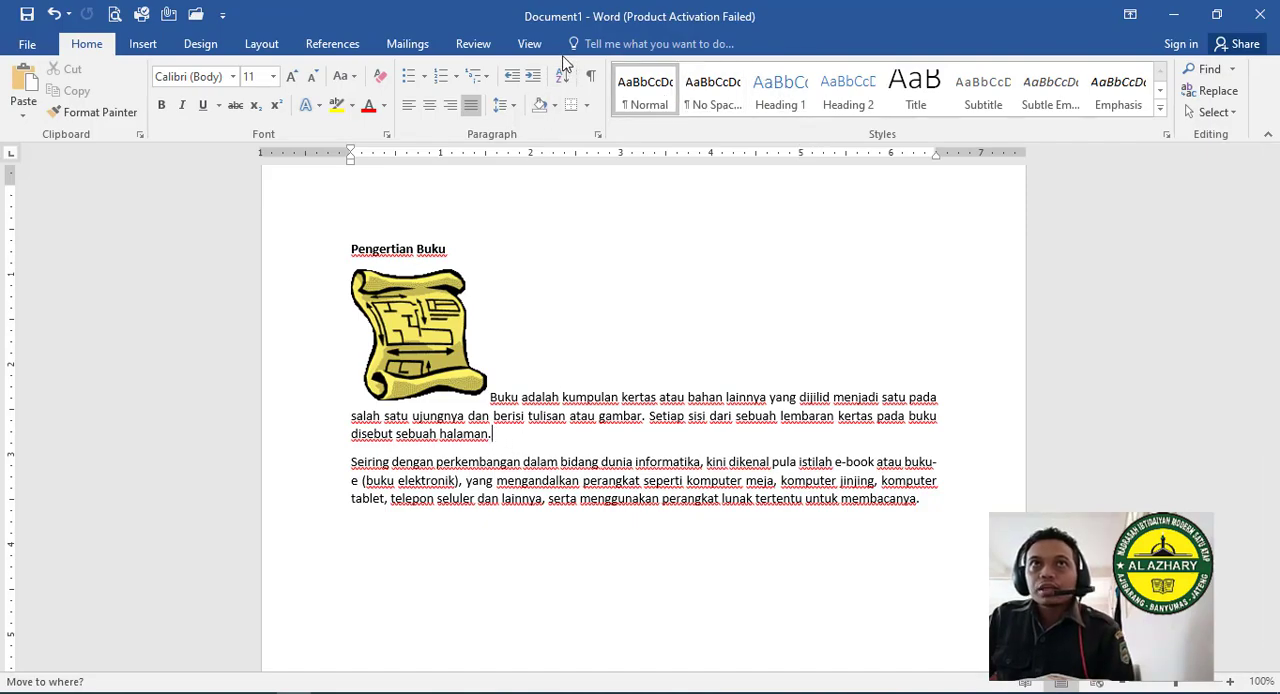
{"action": "left_click", "coordinate": [432, 284]}
{"action": "left_click", "coordinate": [513, 281]}
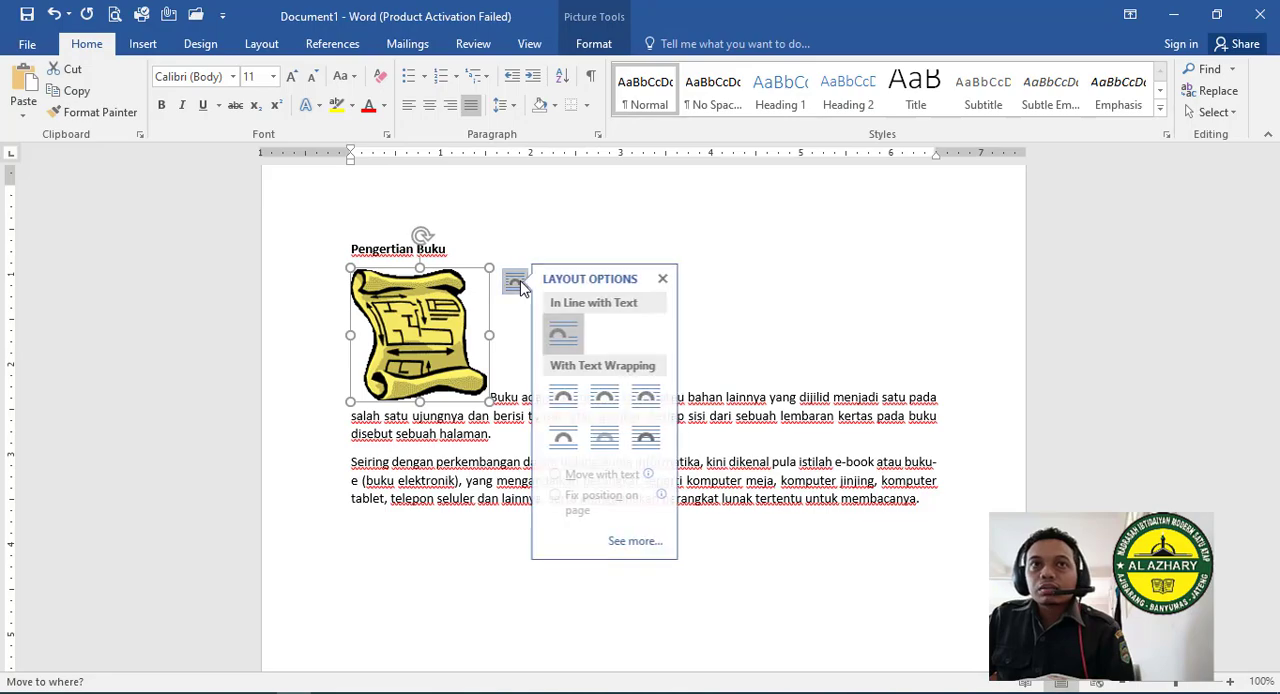
{"action": "left_click", "coordinate": [502, 447]}
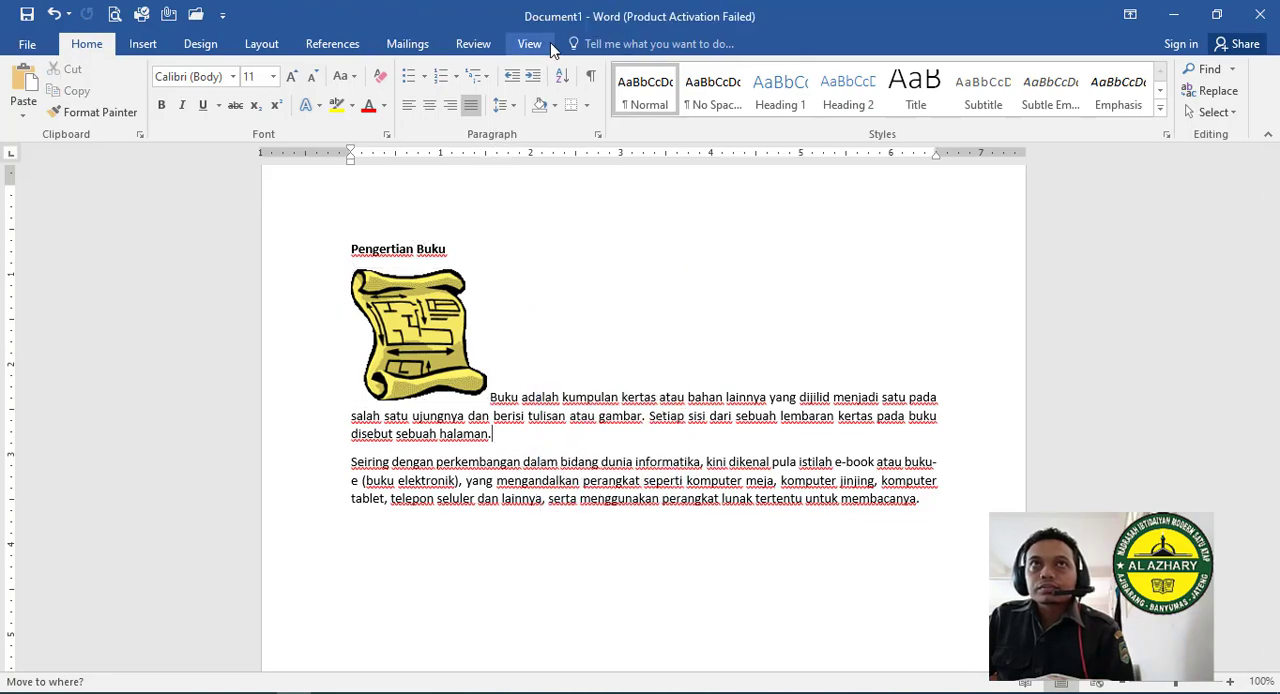
{"action": "left_click", "coordinate": [432, 292]}
{"action": "left_click", "coordinate": [596, 43]}
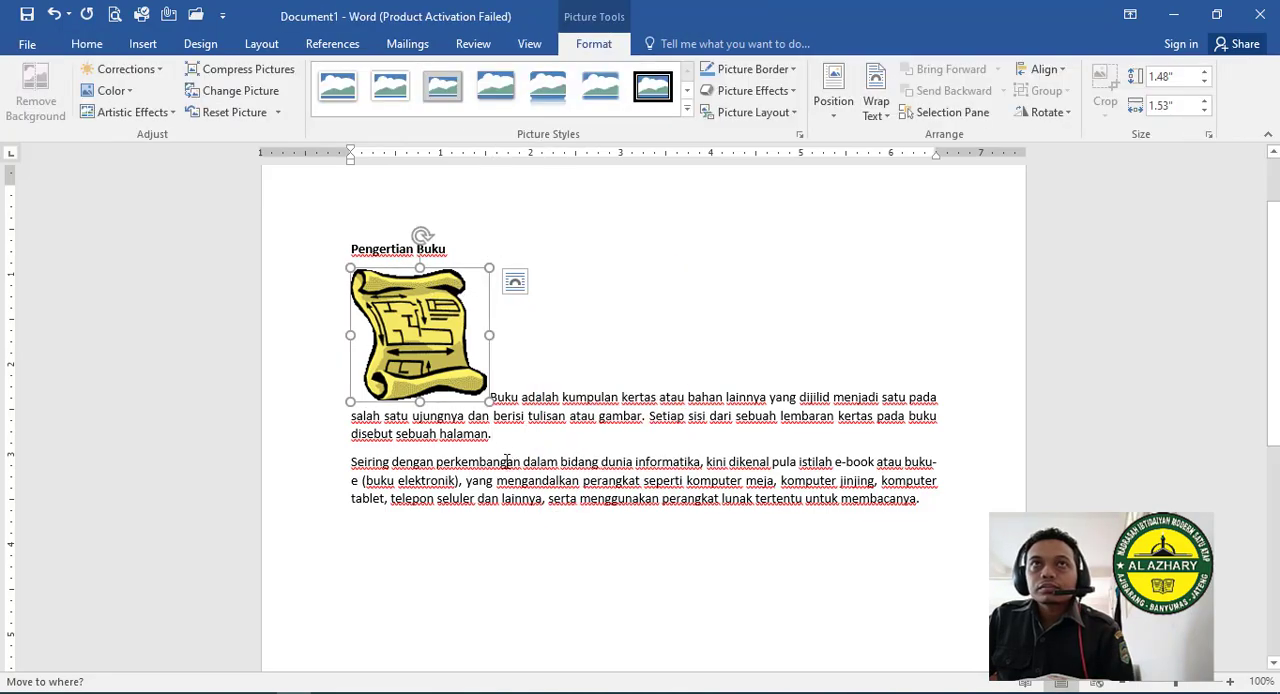
{"action": "left_click", "coordinate": [506, 442]}
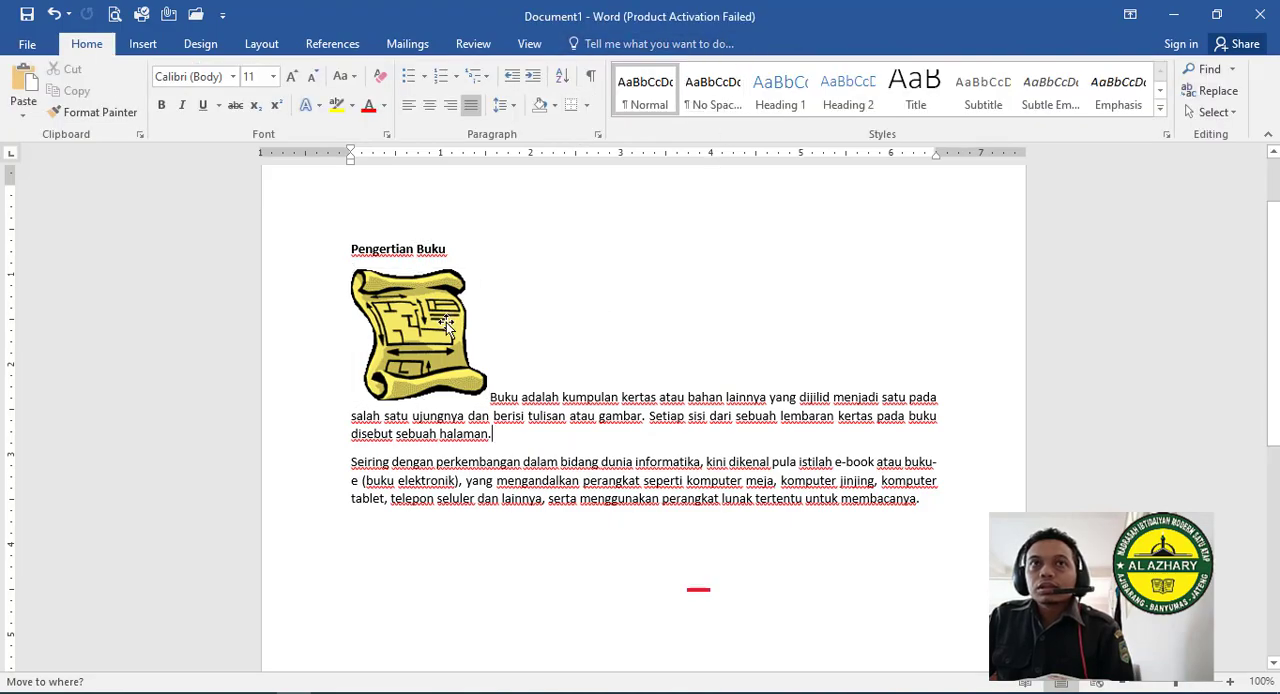
- Set the scroll picture's text wrapping to Tight
{"action": "left_click", "coordinate": [446, 322]}
{"action": "left_click", "coordinate": [513, 281]}
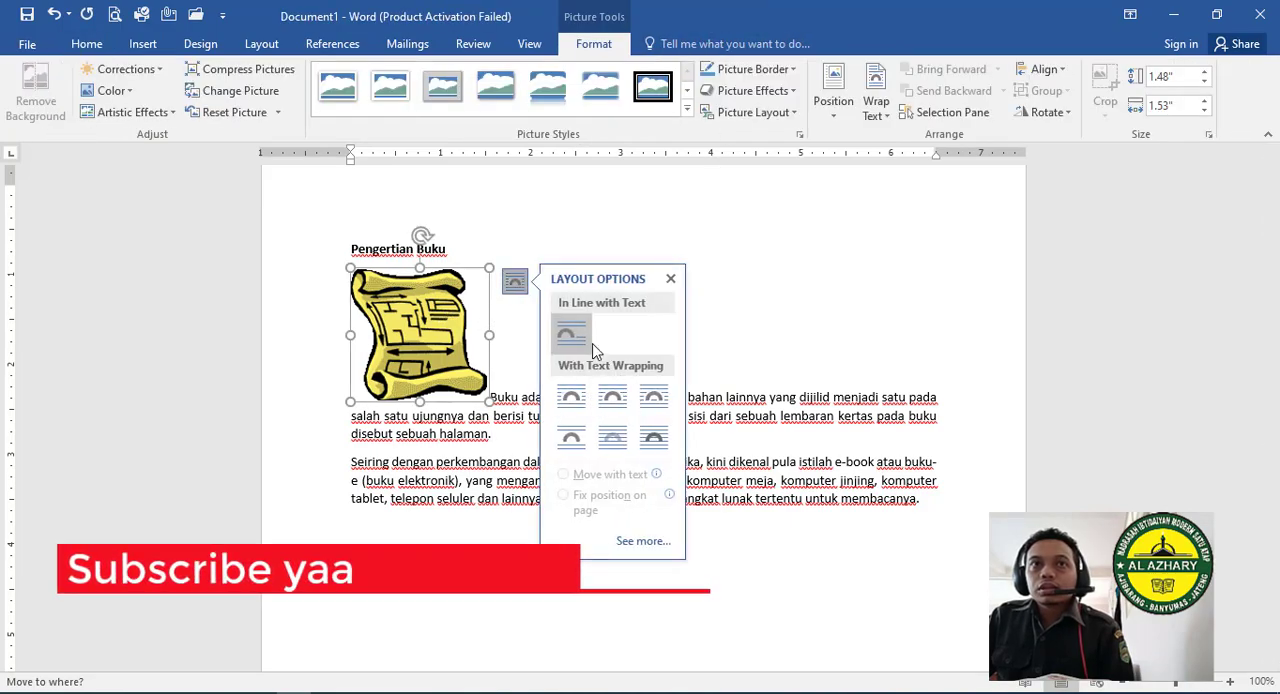
{"action": "left_click", "coordinate": [876, 116]}
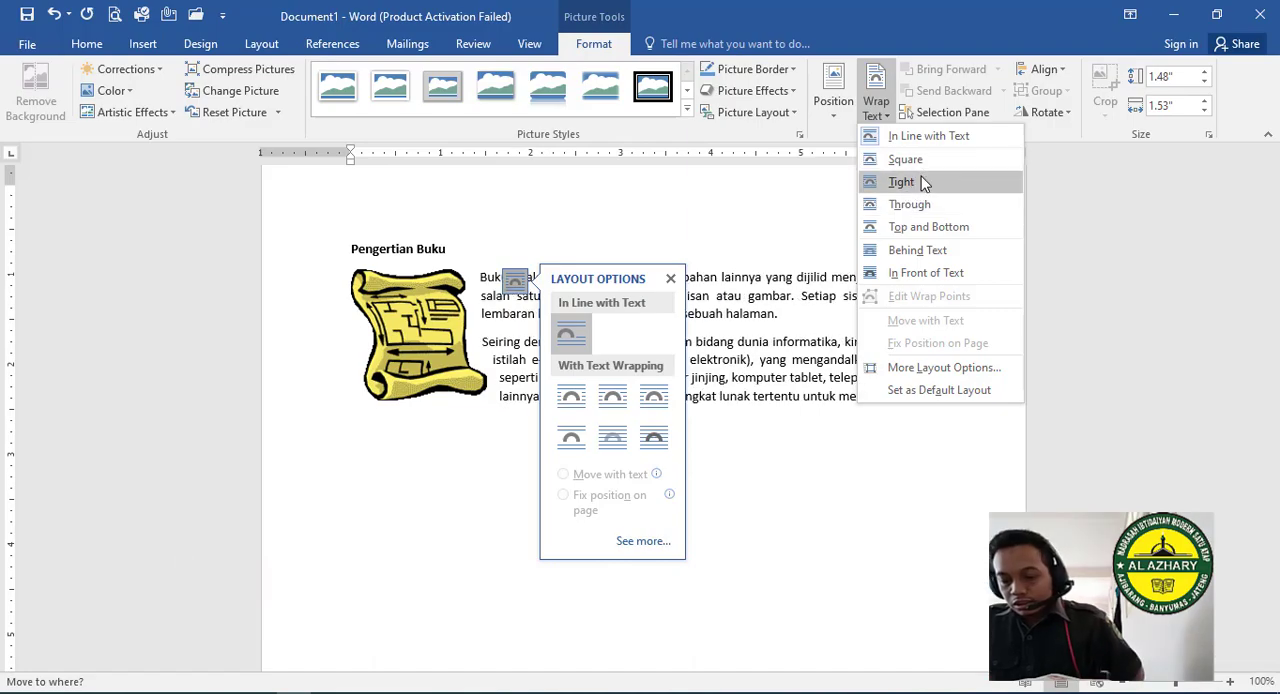
{"action": "left_click", "coordinate": [922, 182]}
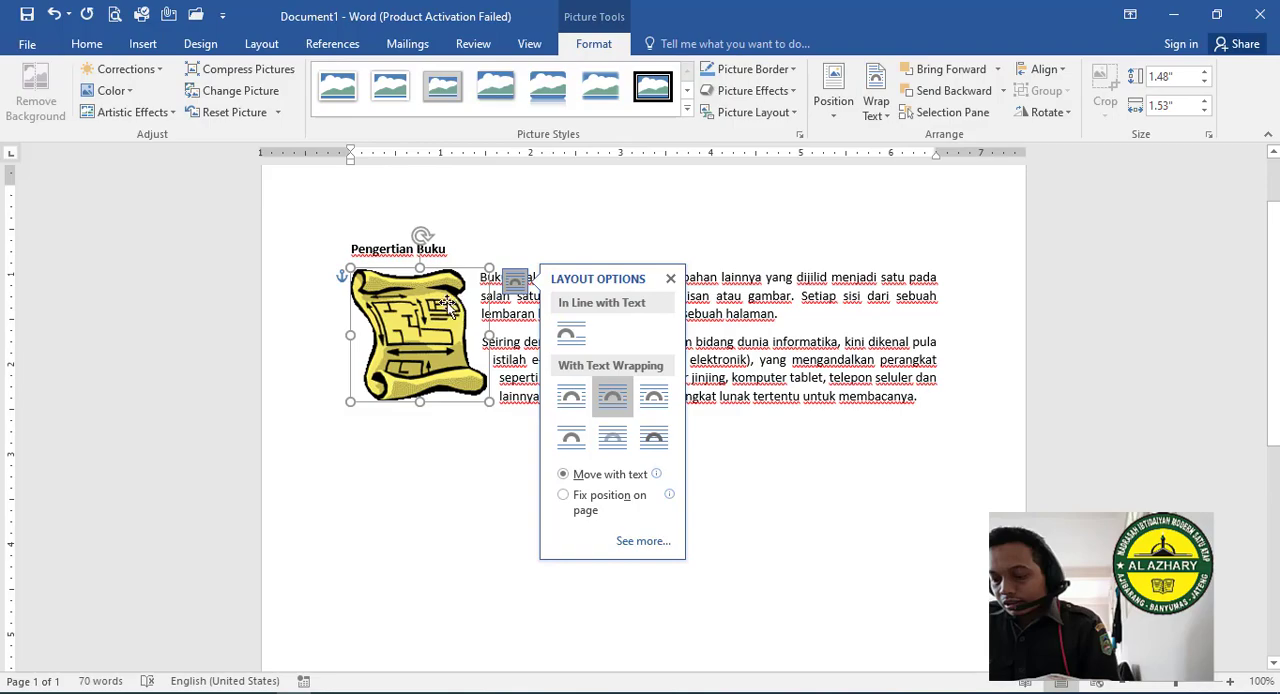
- Move the scroll picture to the middle of the paragraphs, then set its wrapping to Through and shift it slightly right
{"action": "left_click_drag", "start_coordinate": [447, 308], "coordinate": [680, 300]}
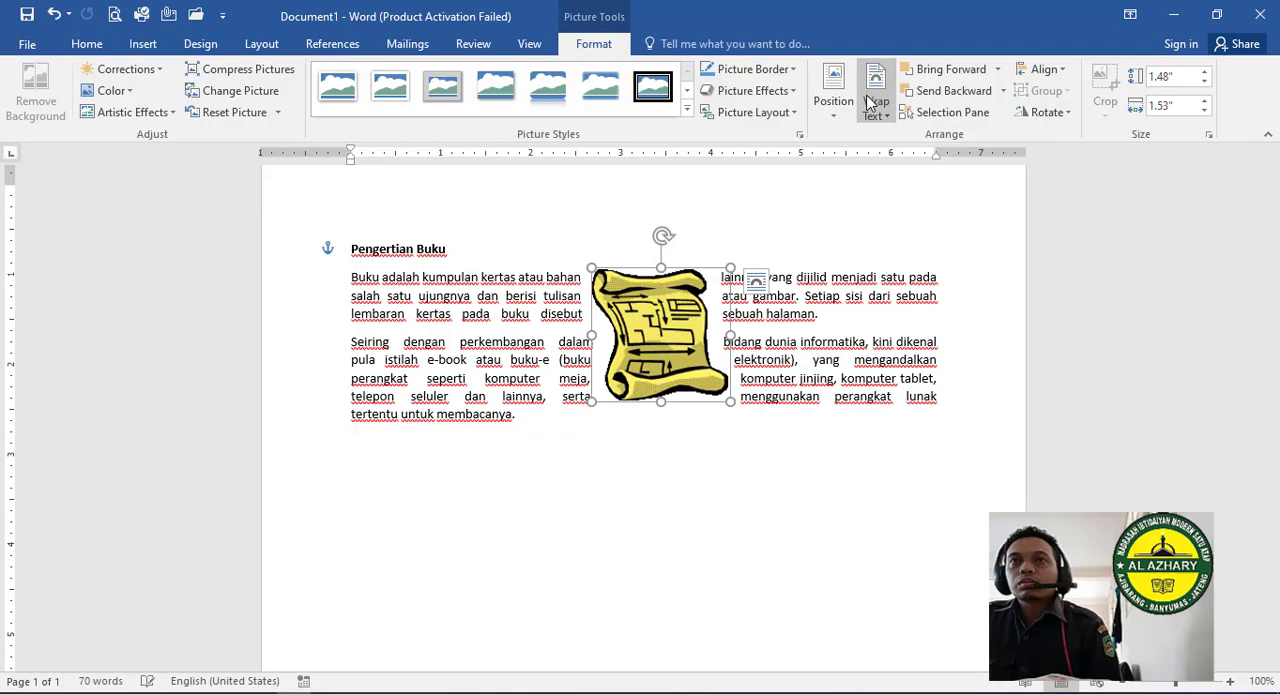
{"action": "left_click", "coordinate": [876, 100]}
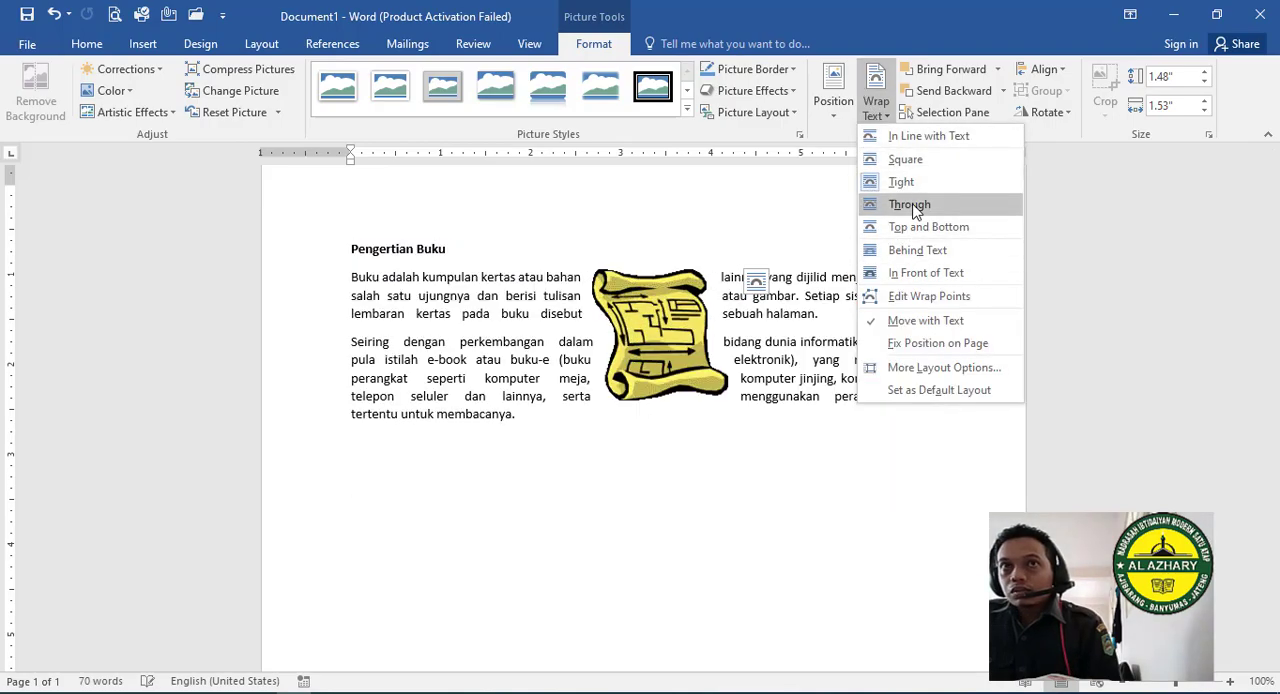
{"action": "left_click", "coordinate": [912, 204]}
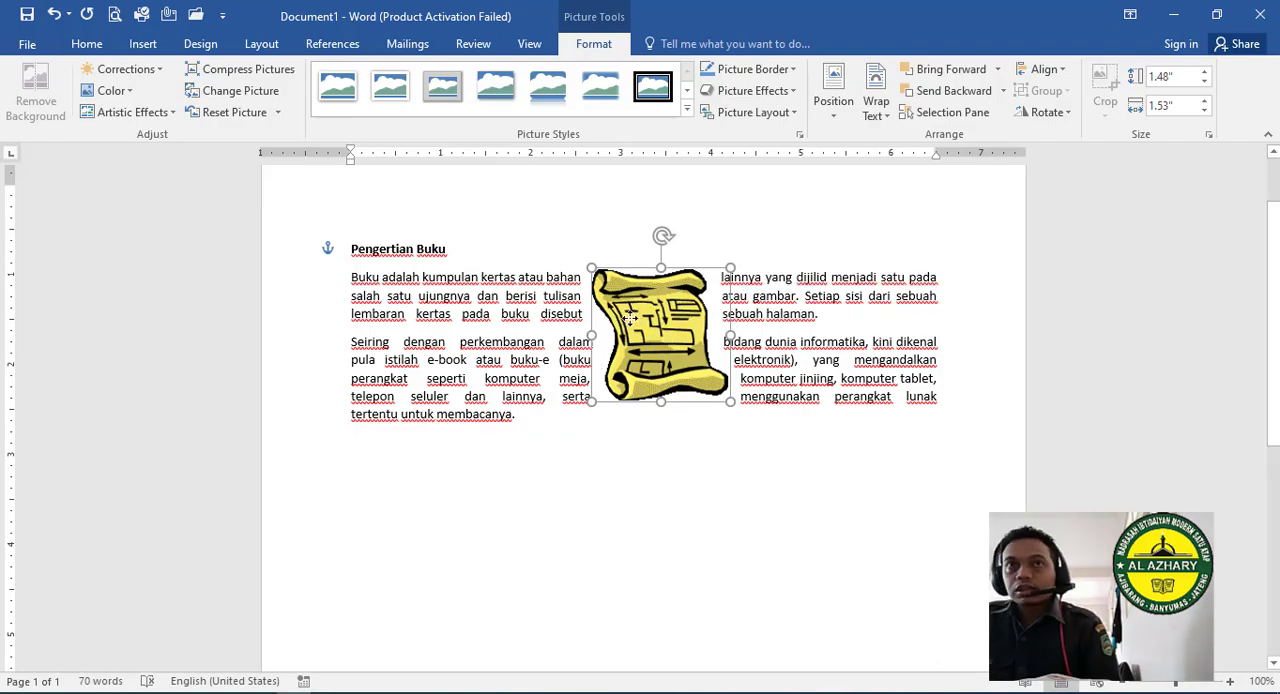
{"action": "left_click_drag", "start_coordinate": [614, 318], "coordinate": [634, 318]}
- Set the scroll picture's wrapping to Top and Bottom and move it below the two body paragraphs
{"action": "left_click", "coordinate": [872, 116]}
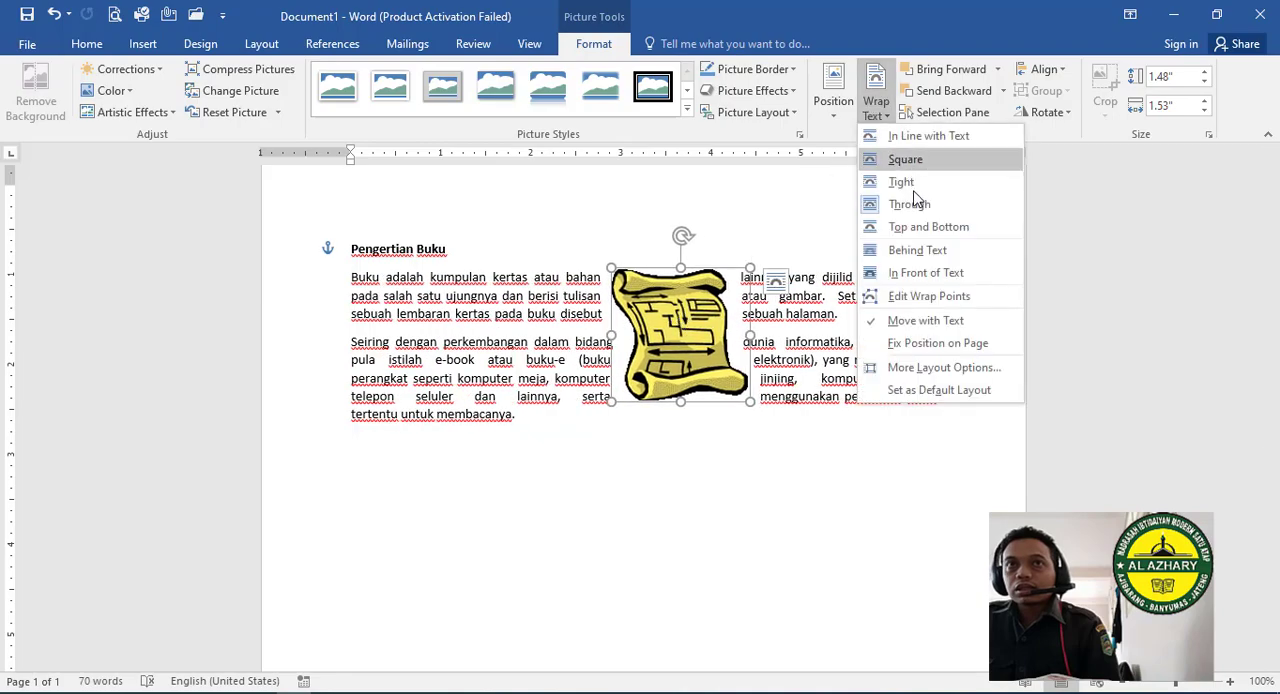
{"action": "left_click", "coordinate": [919, 223]}
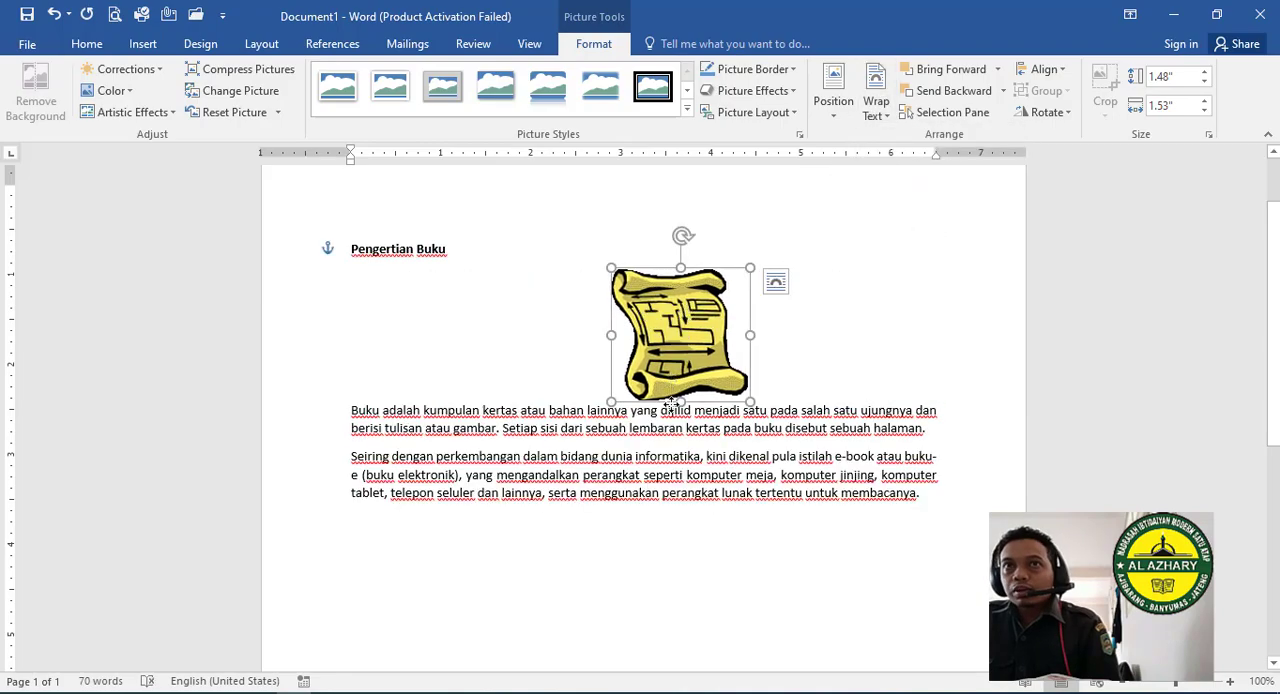
{"action": "left_click_drag", "start_coordinate": [672, 402], "coordinate": [671, 310]}
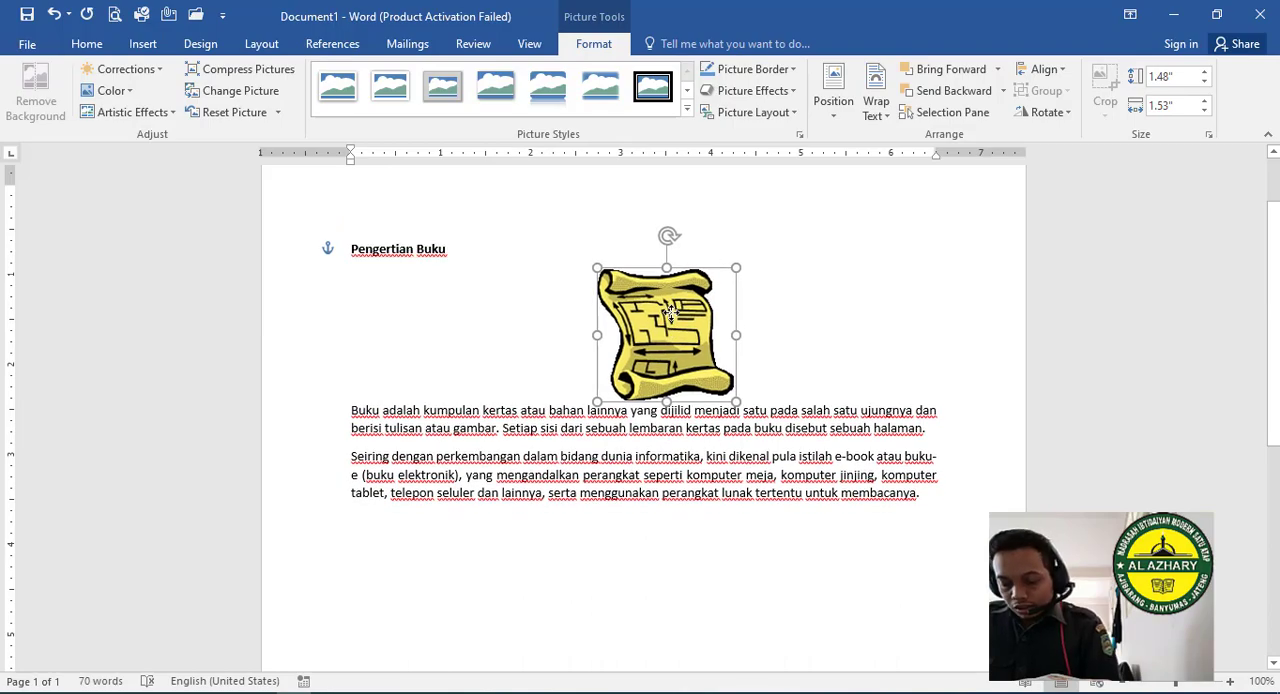
{"action": "left_click_drag", "start_coordinate": [671, 312], "coordinate": [675, 417]}
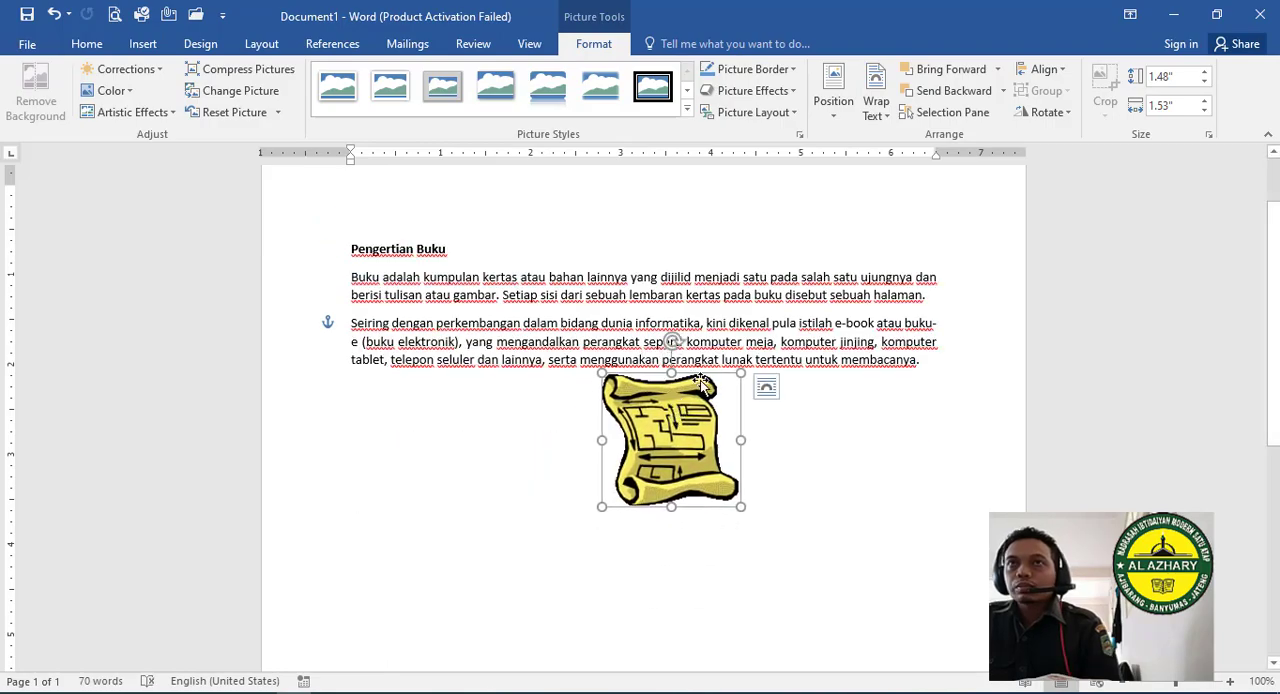
- Set the scroll picture's wrapping to Behind Text, move it over the paragraphs and enlarge it to 2.05" high by 2.13" wide
{"action": "left_click", "coordinate": [876, 104]}
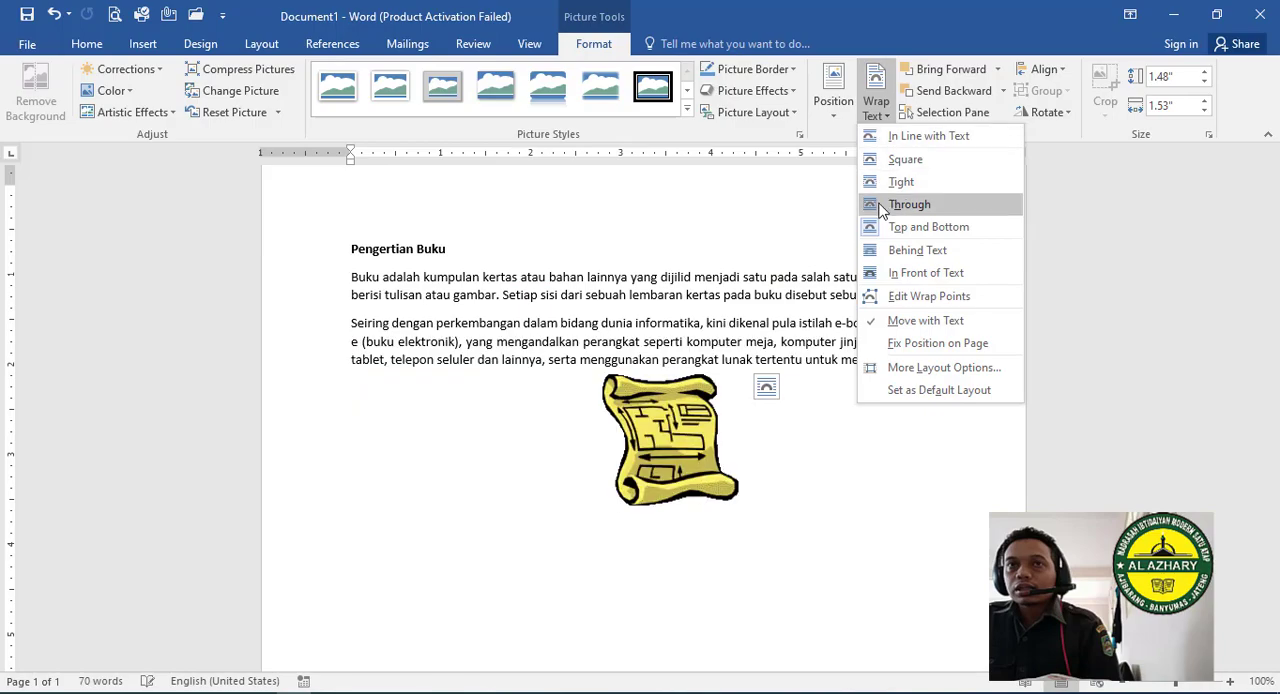
{"action": "left_click", "coordinate": [931, 259]}
{"action": "left_click_drag", "start_coordinate": [710, 430], "coordinate": [662, 301]}
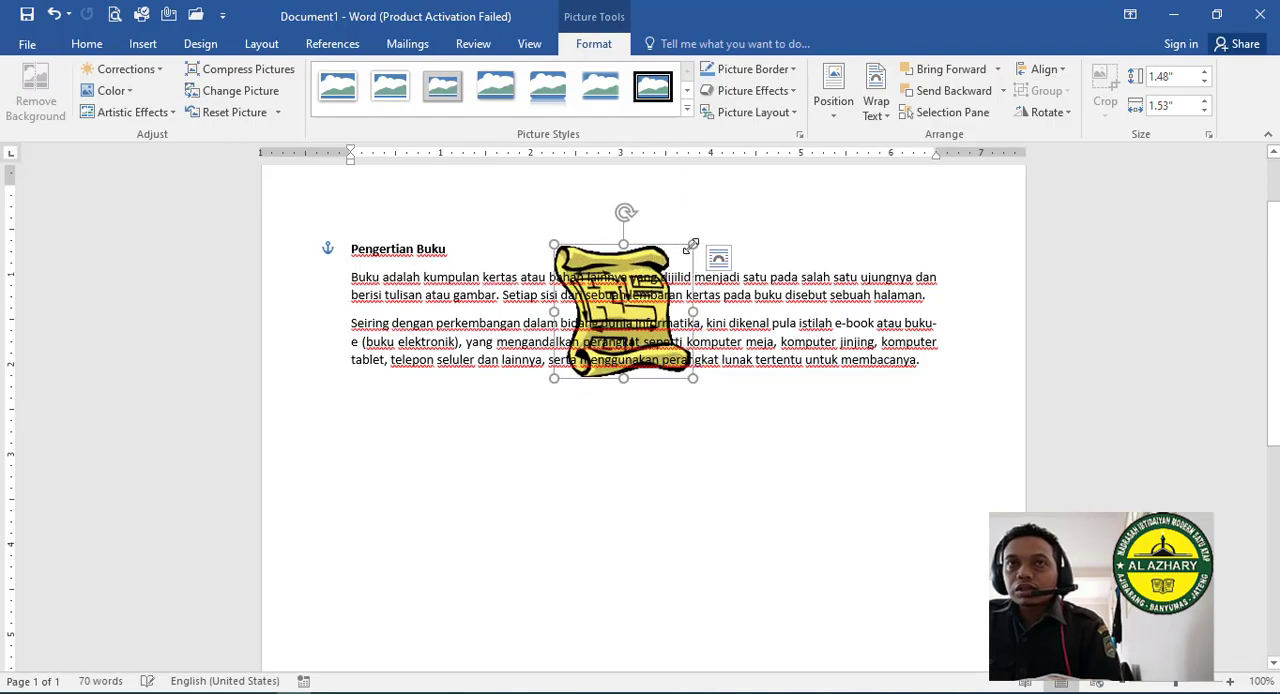
{"action": "left_click_drag", "start_coordinate": [693, 244], "coordinate": [747, 193]}
{"action": "left_click_drag", "start_coordinate": [638, 236], "coordinate": [647, 272]}
- Set the scroll picture's wrapping to In Front of Text and reposition it over the paragraphs
{"action": "left_click", "coordinate": [878, 114]}
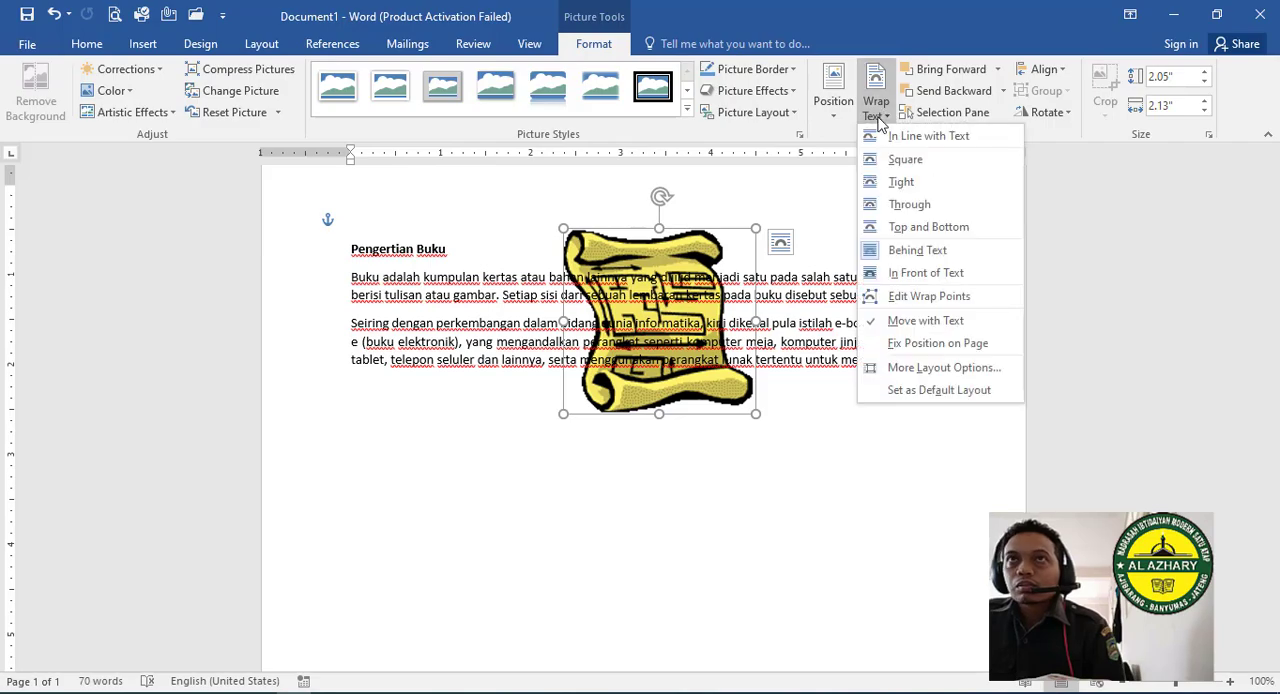
{"action": "left_click", "coordinate": [927, 272]}
{"action": "left_click_drag", "start_coordinate": [657, 292], "coordinate": [662, 265]}
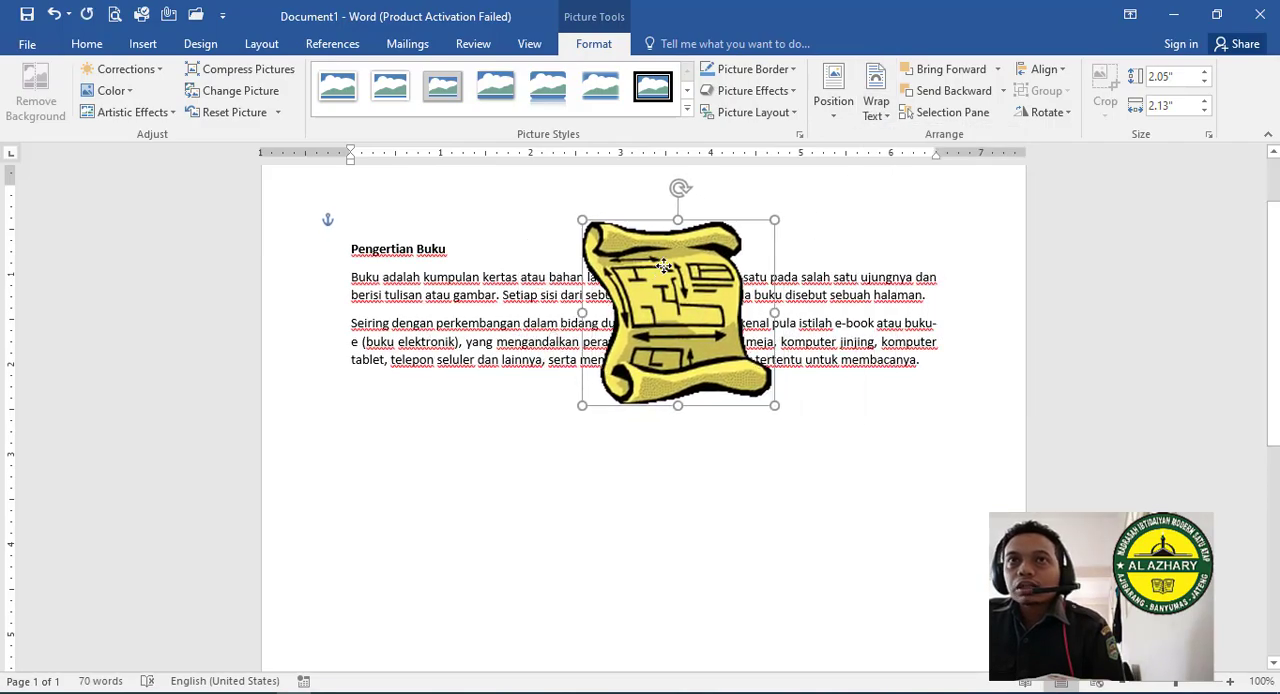
{"action": "left_click_drag", "start_coordinate": [584, 285], "coordinate": [693, 277]}
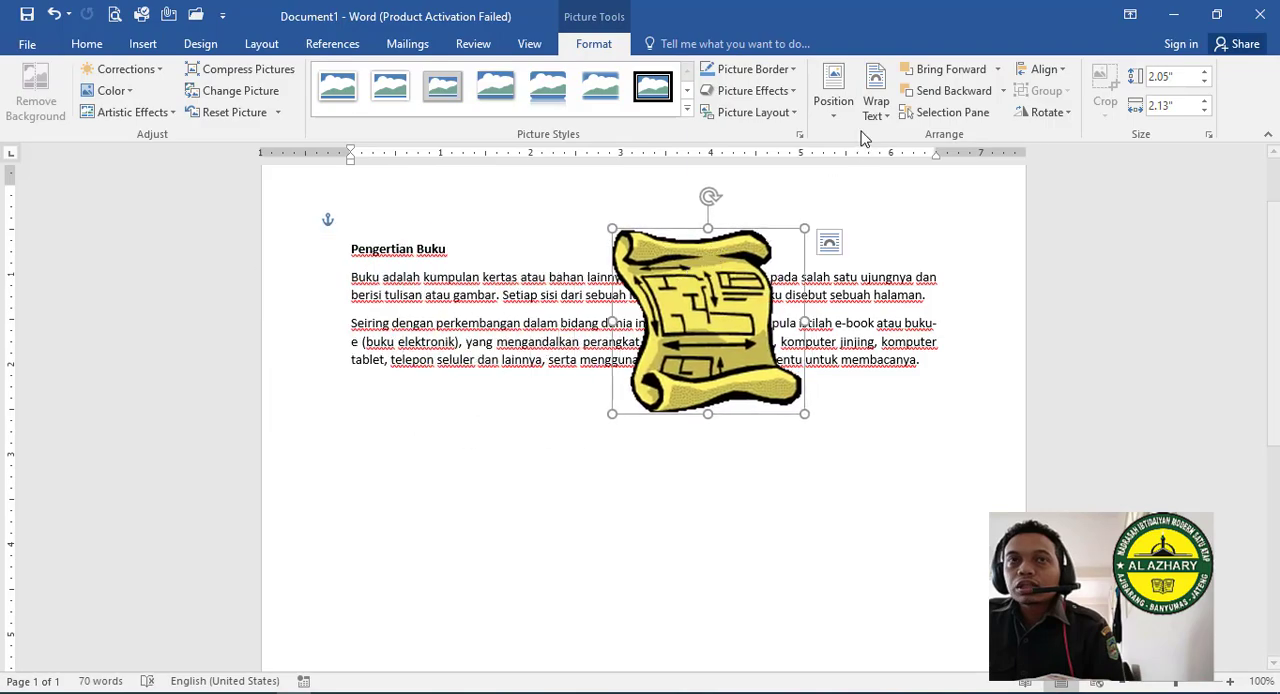
- Return the scroll picture to Behind Text, move it left and shrink it to 1.67" high by 1.73" wide
{"action": "left_click", "coordinate": [879, 115]}
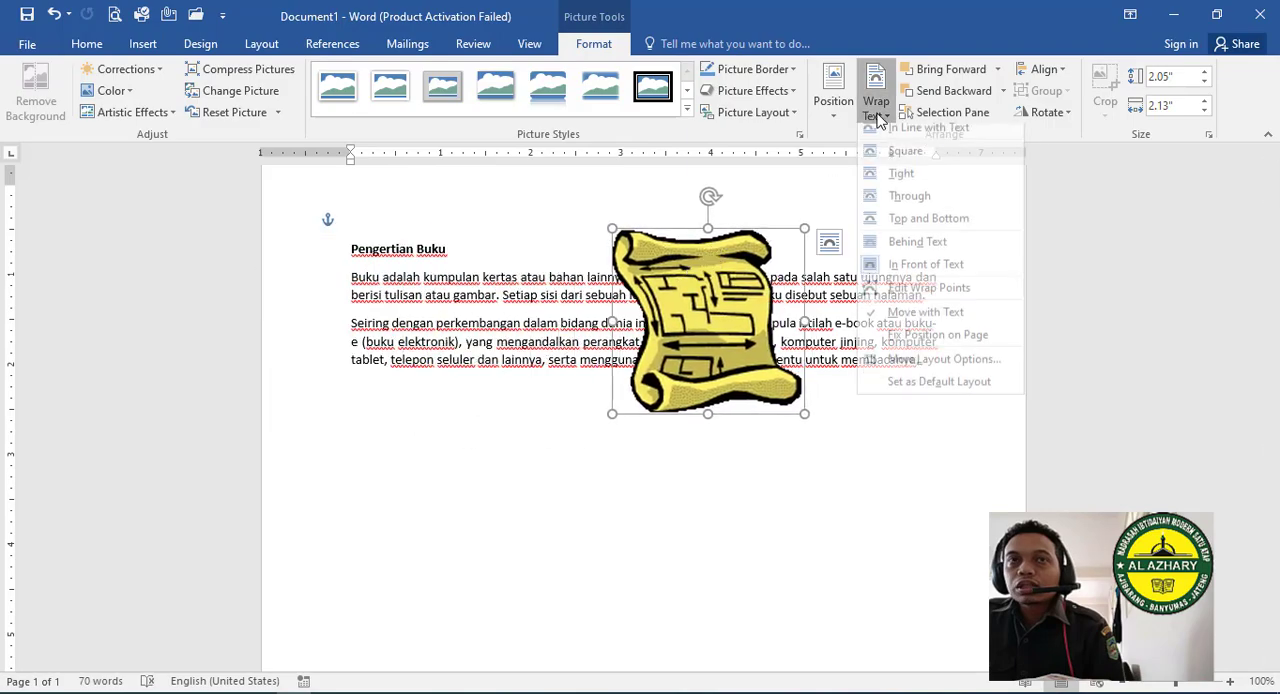
{"action": "left_click", "coordinate": [935, 250]}
{"action": "left_click_drag", "start_coordinate": [696, 258], "coordinate": [599, 258]}
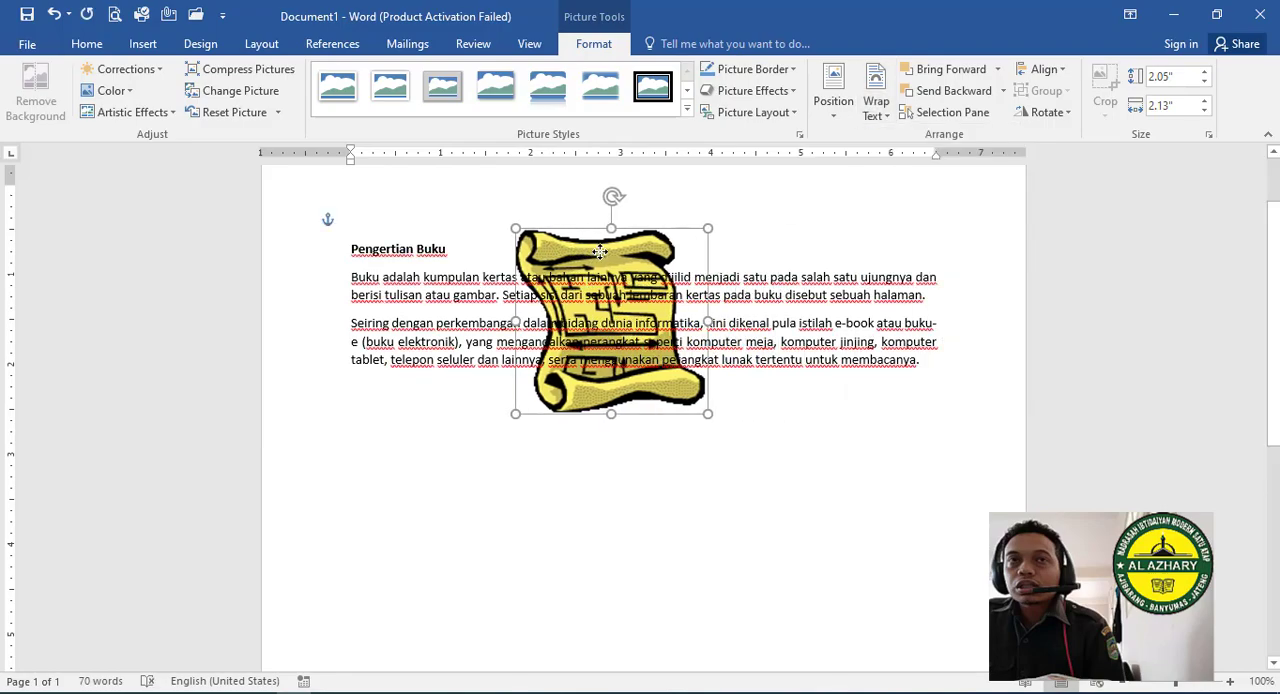
{"action": "left_click_drag", "start_coordinate": [709, 228], "coordinate": [673, 302]}
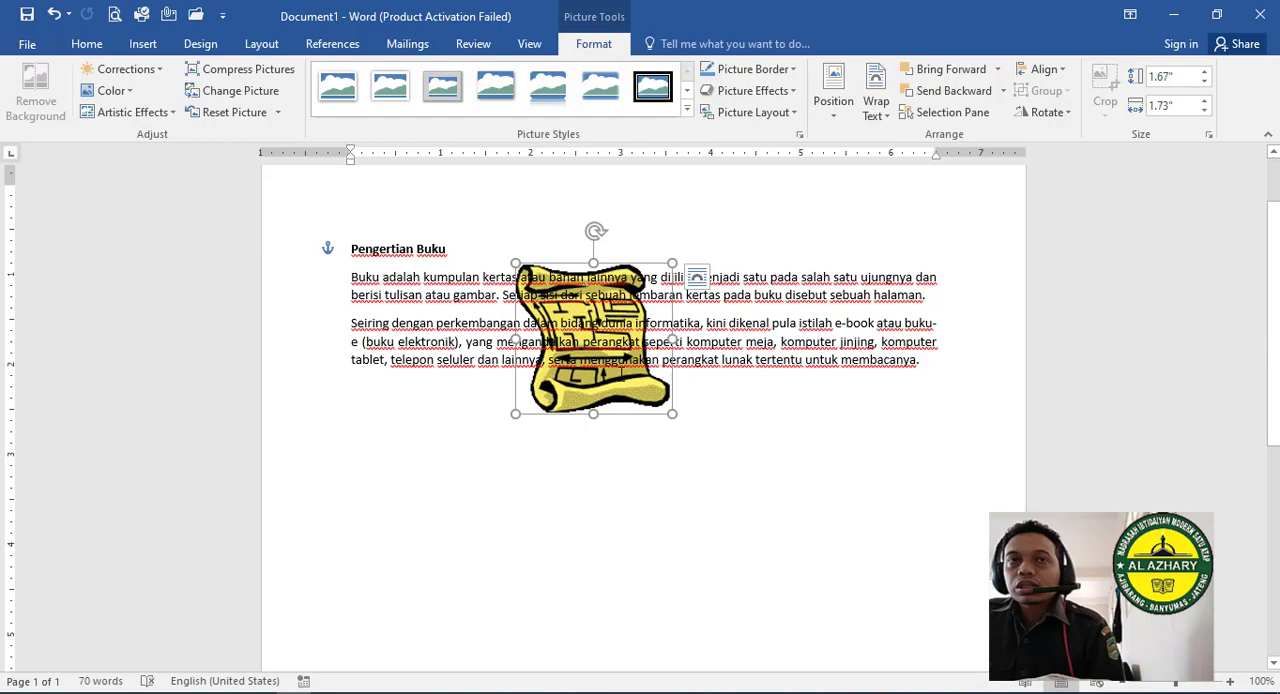
- Edit the scroll picture's wrap points, pulling several points along its right edge outward to push the text away
{"action": "left_click", "coordinate": [875, 108]}
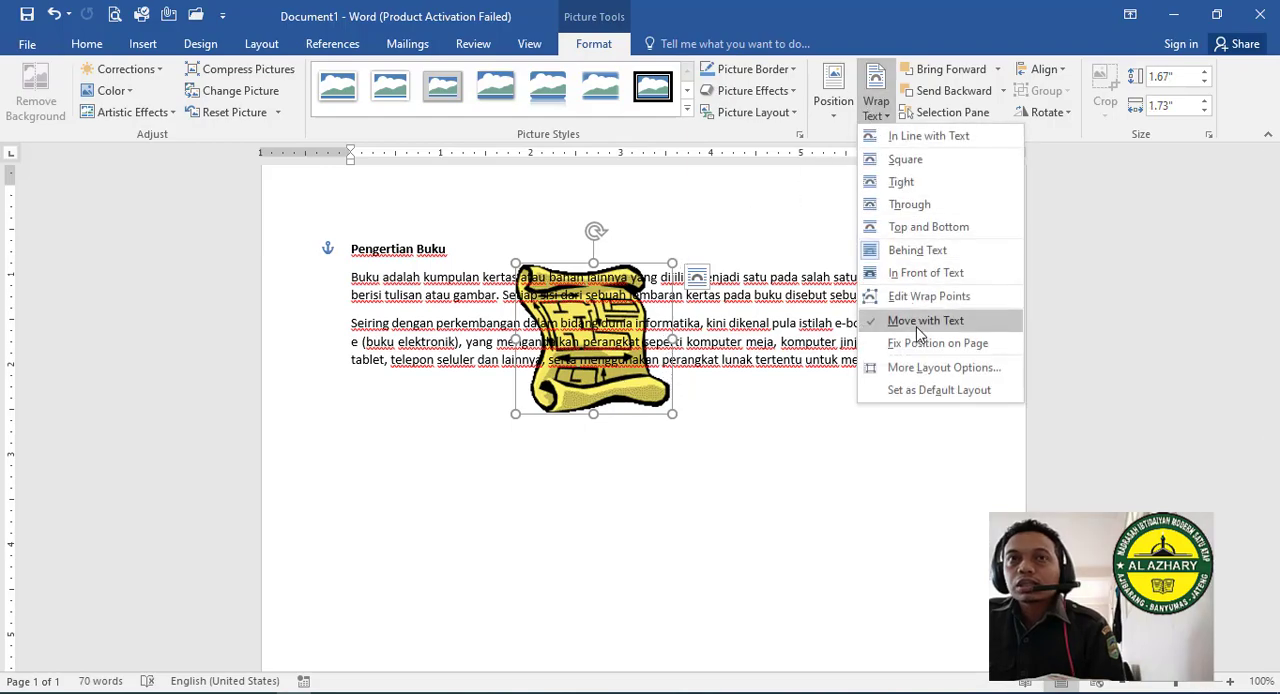
{"action": "left_click", "coordinate": [928, 297]}
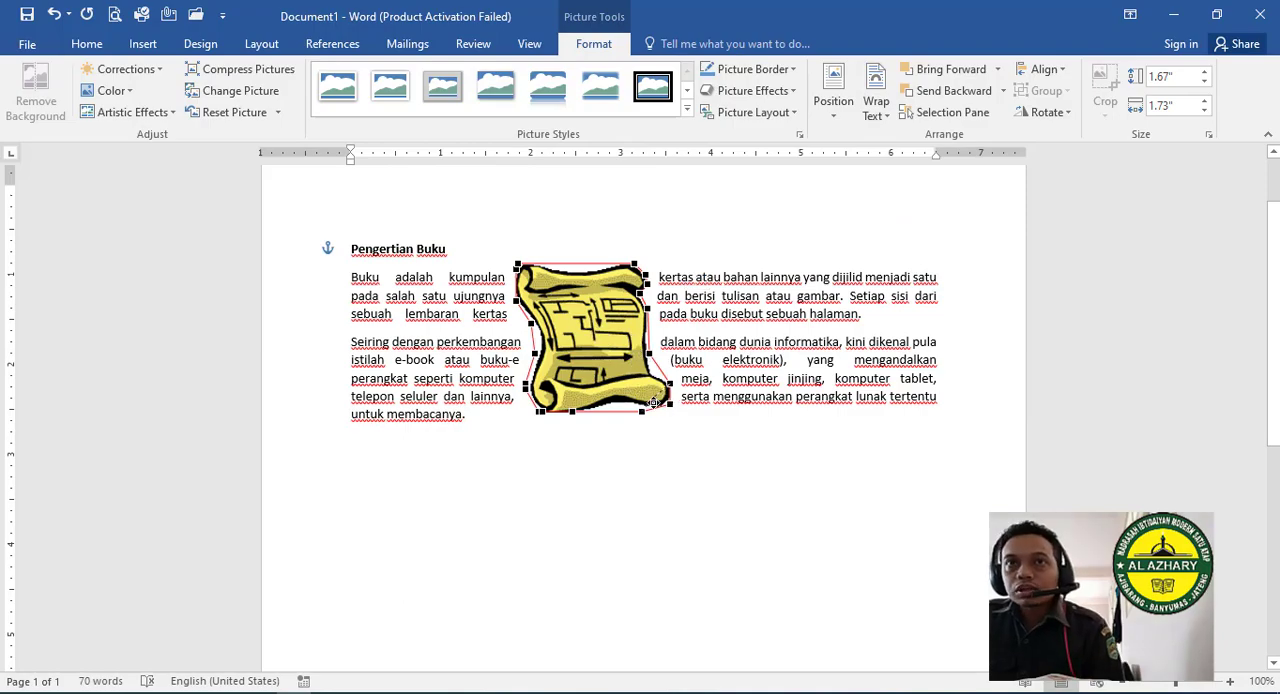
{"action": "left_click_drag", "start_coordinate": [670, 406], "coordinate": [684, 383]}
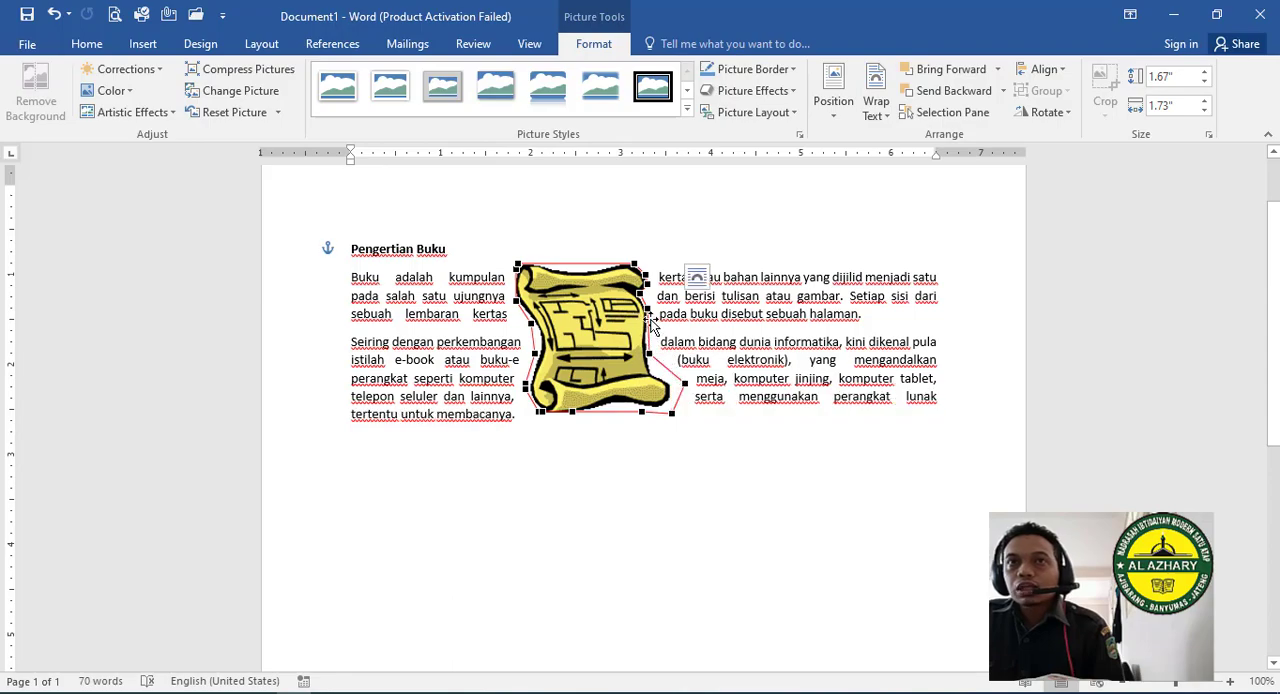
{"action": "left_click_drag", "start_coordinate": [648, 308], "coordinate": [649, 266]}
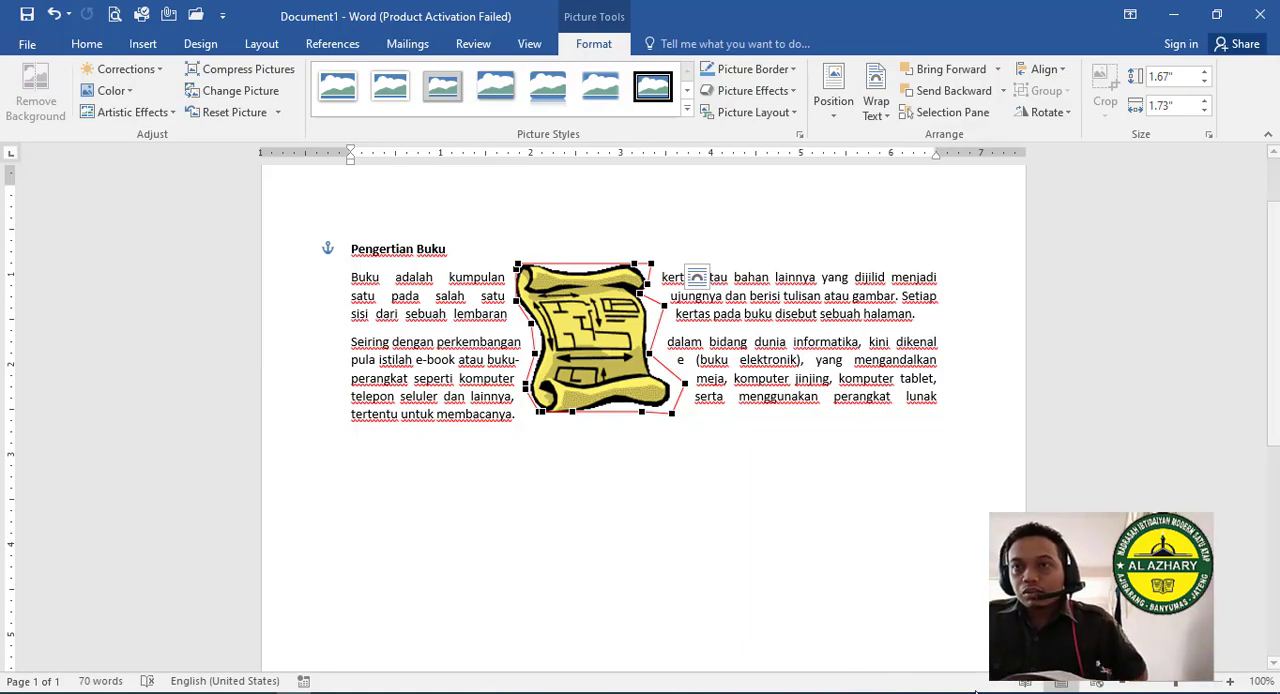
- Switch to the textbook PDF in Acrobat Reader, review the remaining pages through the Rangkuman summary, and return to the Word document
{"action": "mouse_move", "coordinate": [972, 692]}
{"action": "left_click", "coordinate": [955, 638]}
{"action": "scroll", "coordinate": [582, 489], "scroll_direction": "down", "scroll_amount": 5}
{"action": "scroll", "coordinate": [582, 489], "scroll_direction": "down", "scroll_amount": 10}
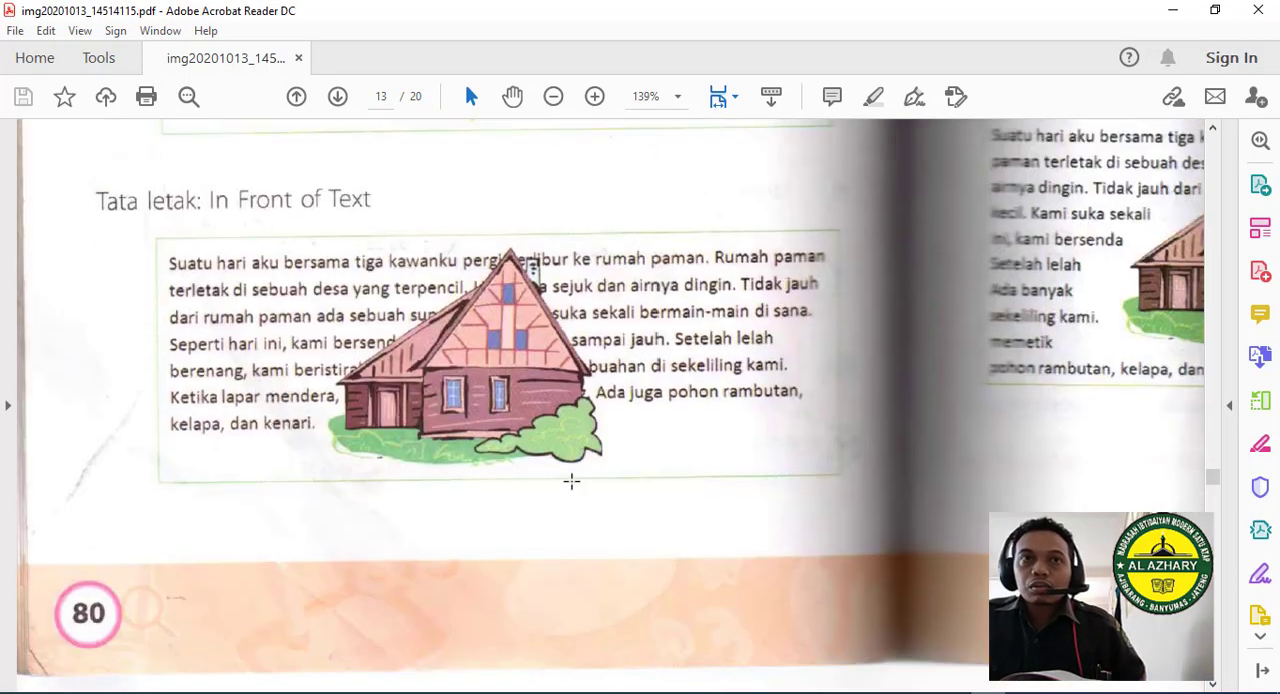
{"action": "scroll", "coordinate": [494, 505], "scroll_direction": "down", "scroll_amount": 10}
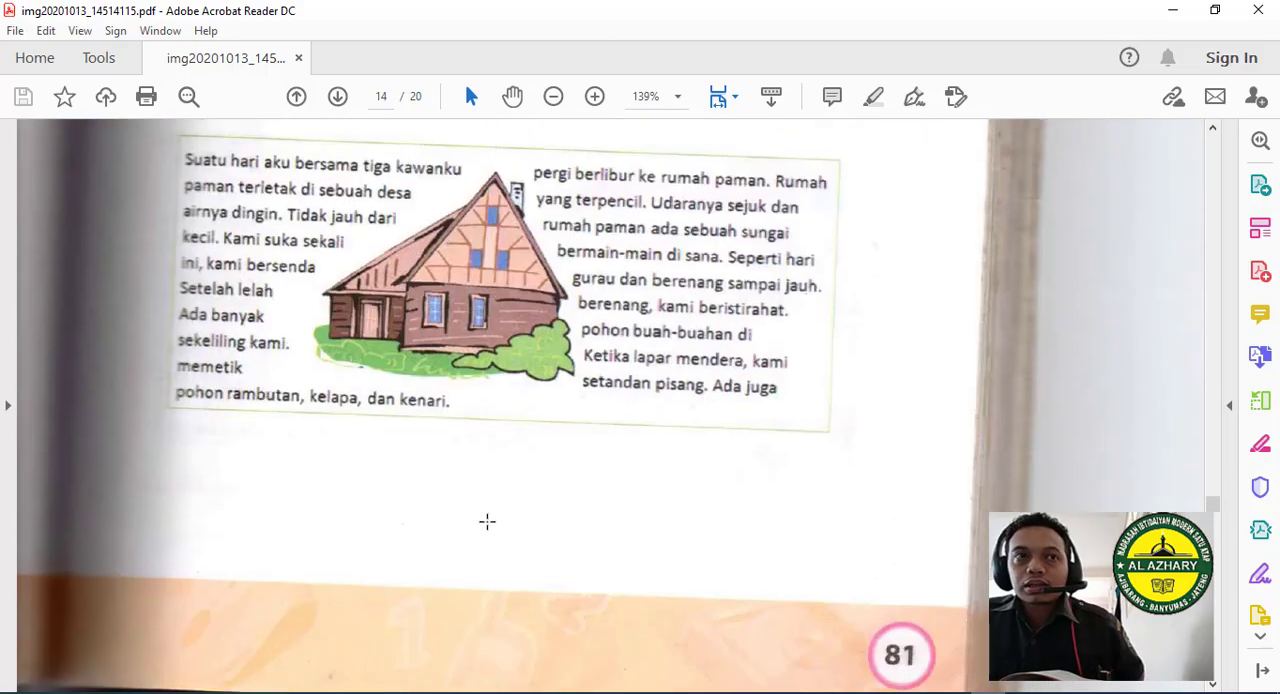
{"action": "scroll", "coordinate": [482, 505], "scroll_direction": "down", "scroll_amount": 10}
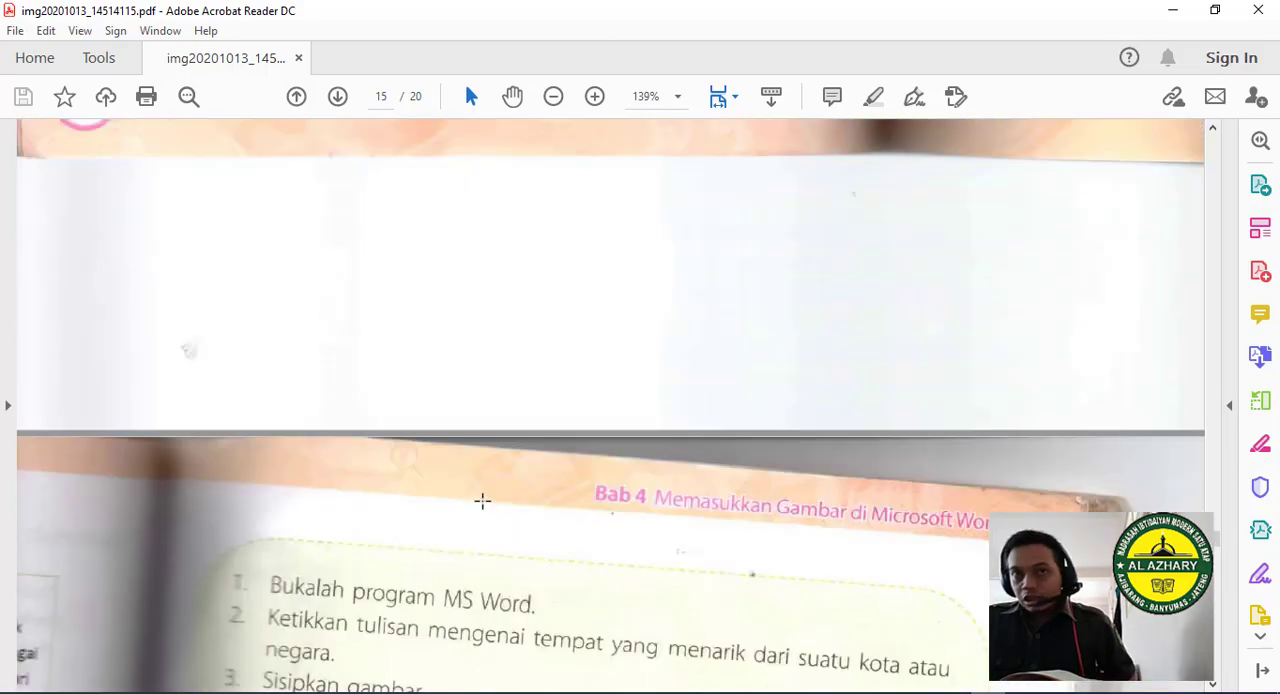
{"action": "scroll", "coordinate": [481, 490], "scroll_direction": "down", "scroll_amount": 10}
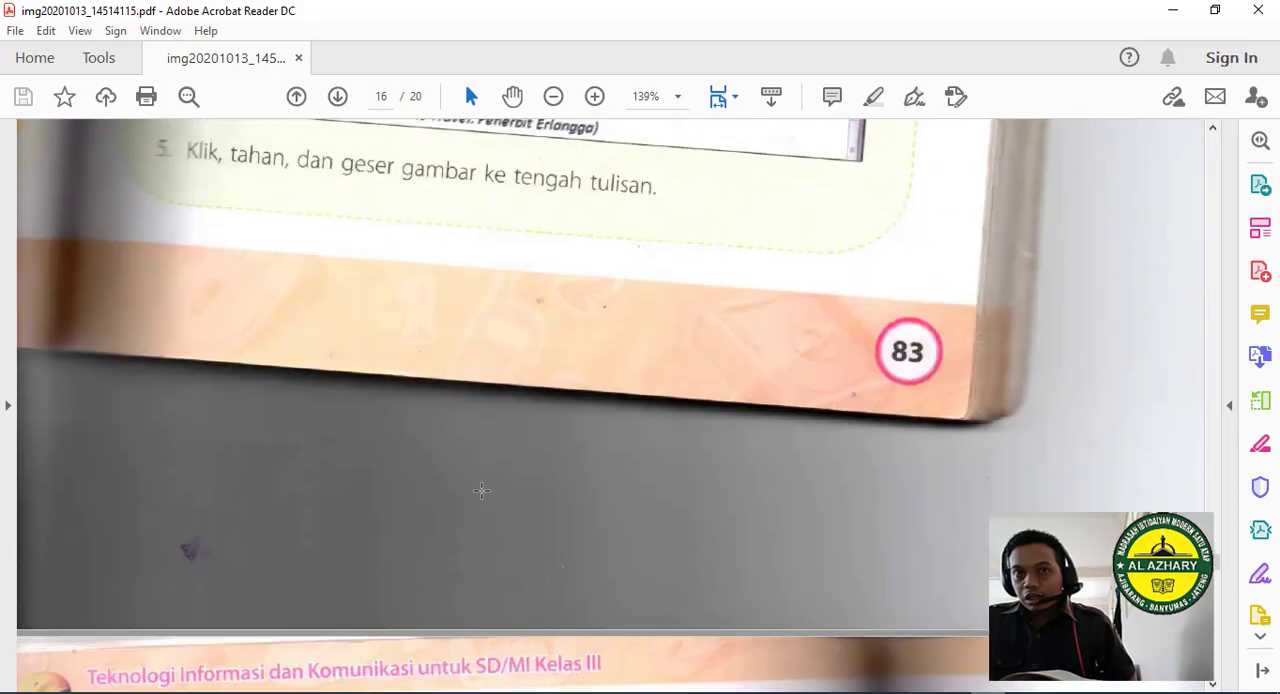
{"action": "scroll", "coordinate": [489, 495], "scroll_direction": "down", "scroll_amount": 10}
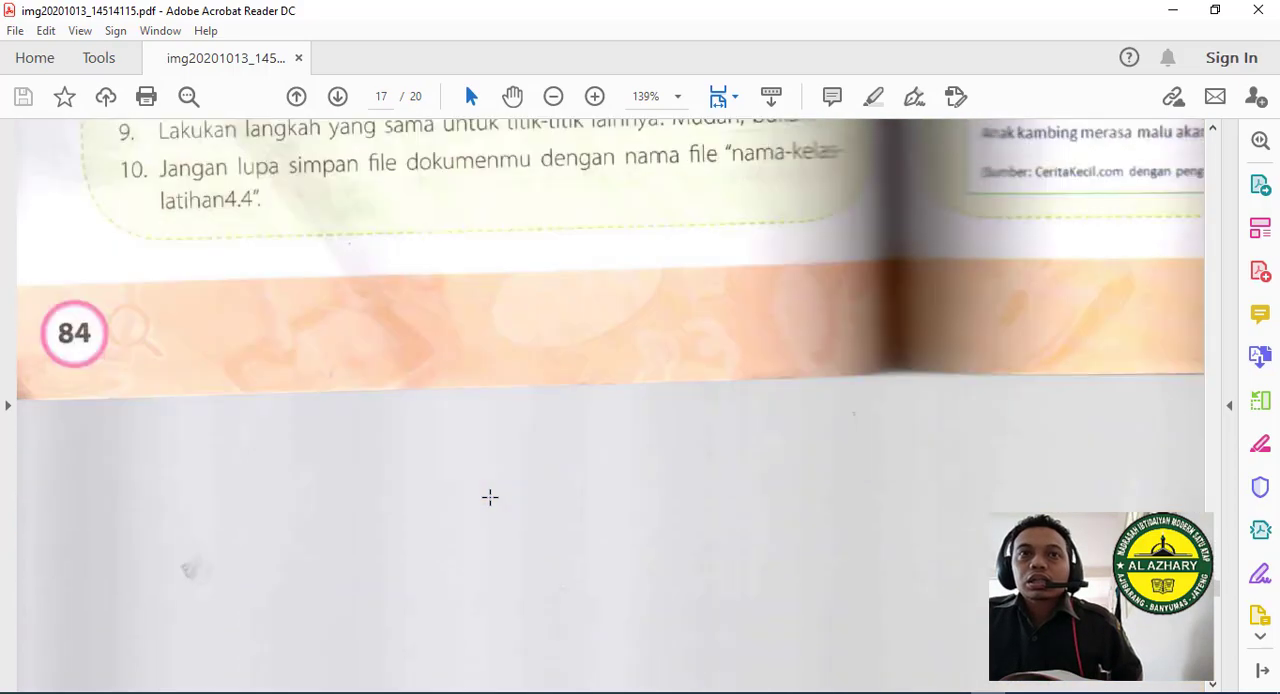
{"action": "scroll", "coordinate": [489, 500], "scroll_direction": "down", "scroll_amount": 10}
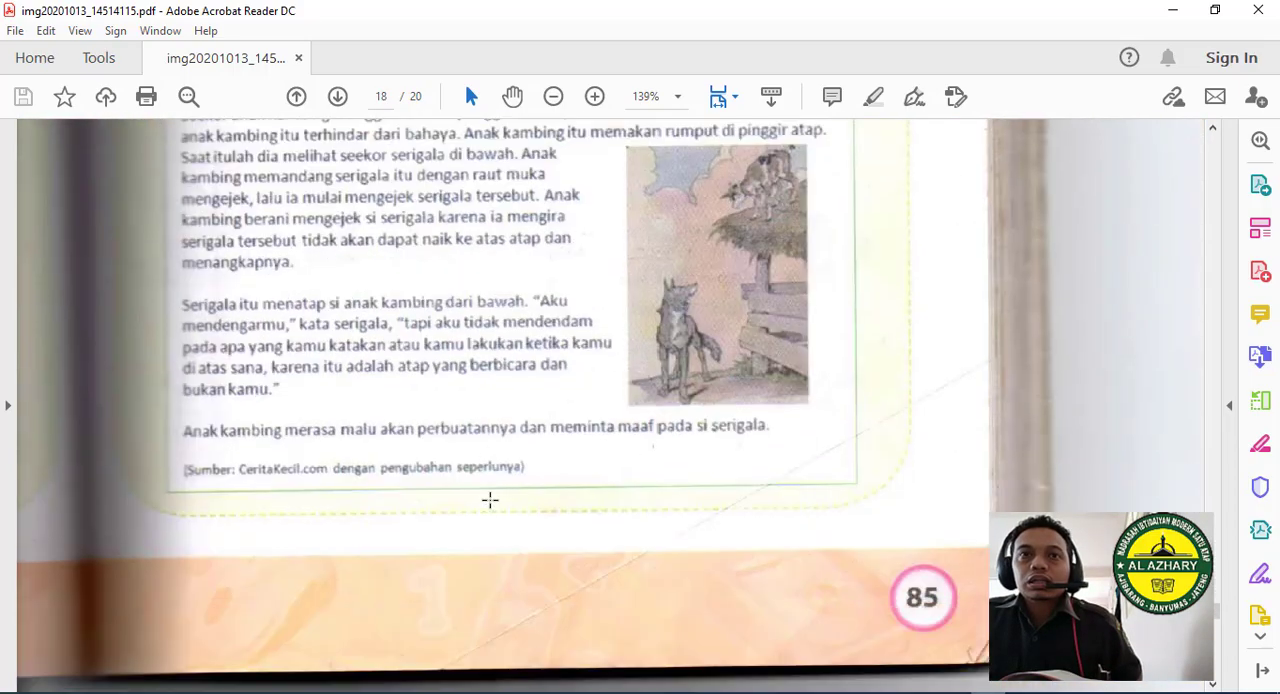
{"action": "scroll", "coordinate": [489, 500], "scroll_direction": "down", "scroll_amount": 10}
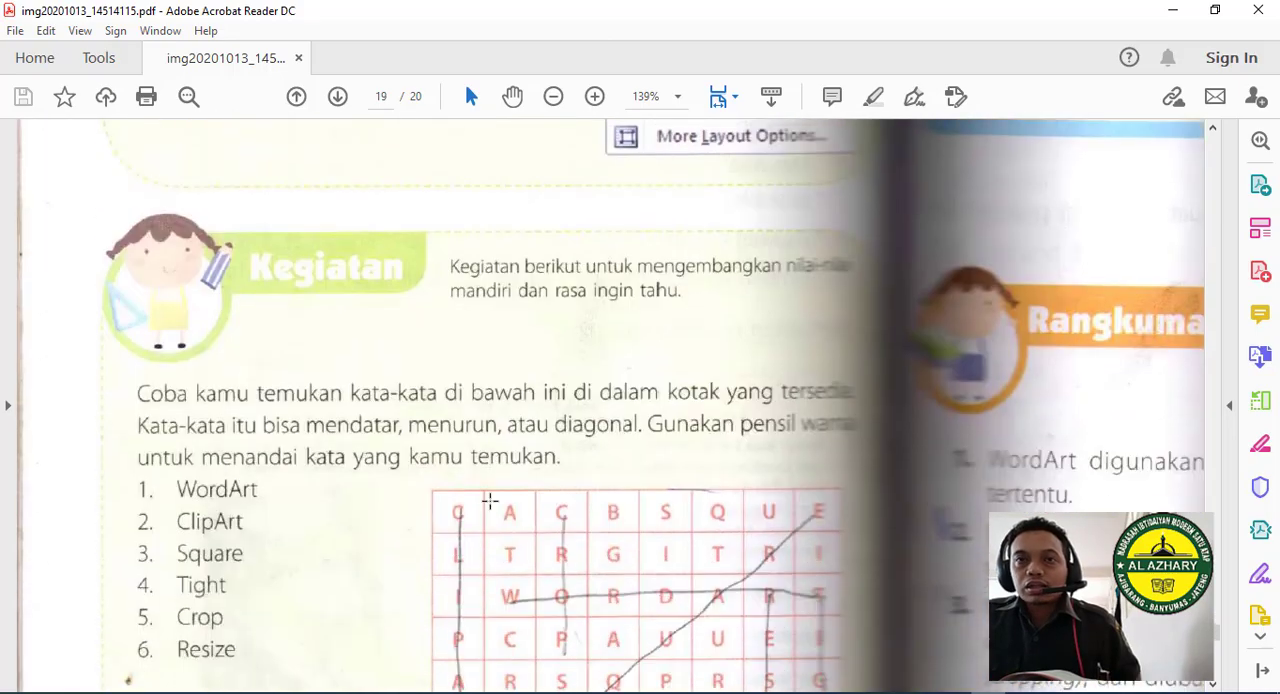
{"action": "scroll", "coordinate": [493, 502], "scroll_direction": "down", "scroll_amount": 10}
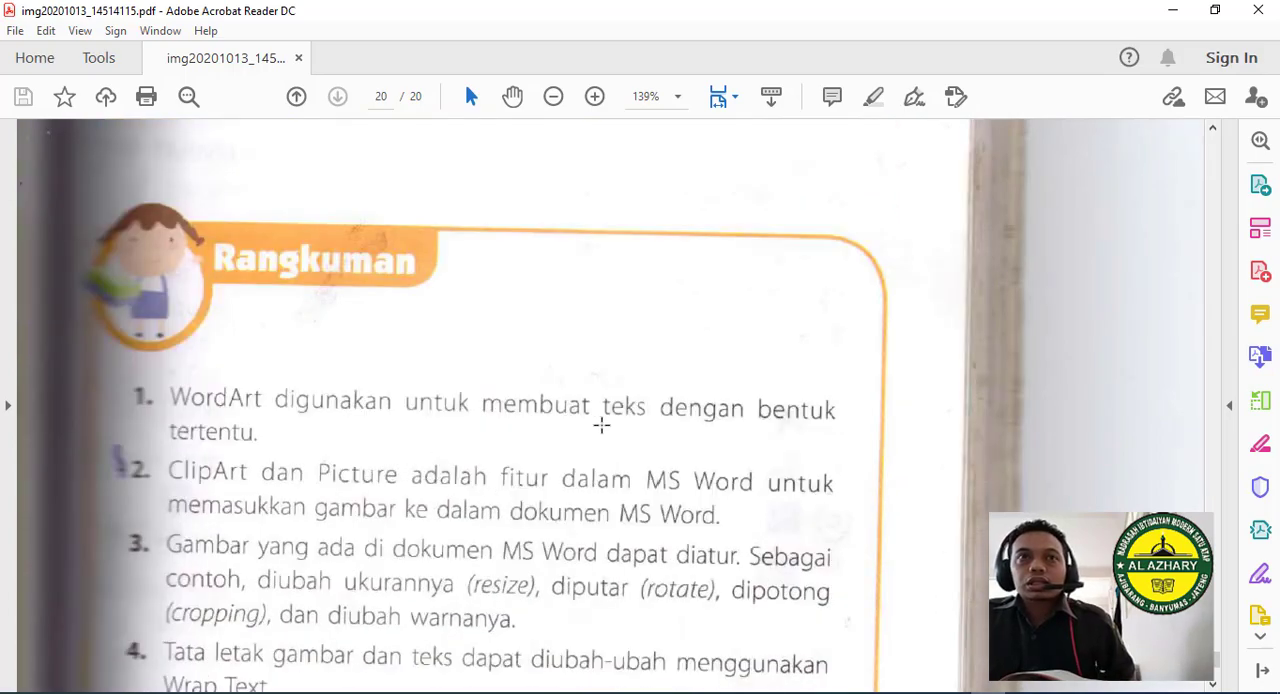
{"action": "scroll", "coordinate": [274, 458], "scroll_direction": "down", "scroll_amount": 3}
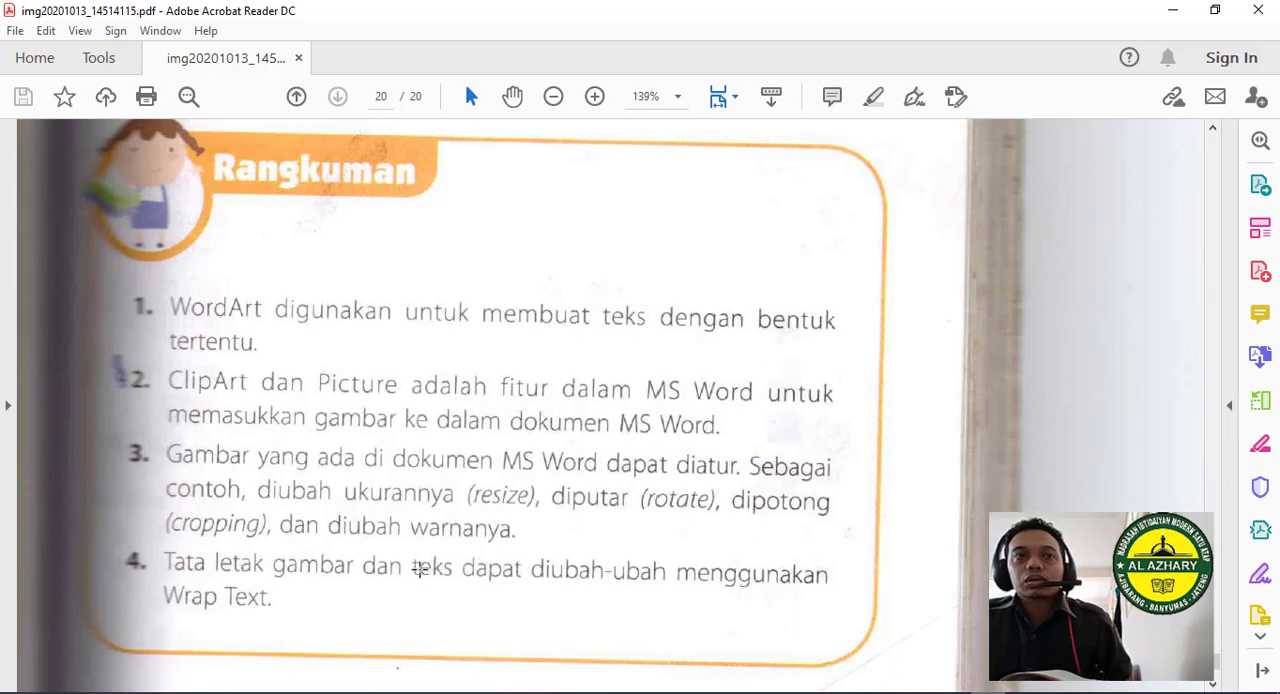
{"action": "scroll", "coordinate": [378, 528], "scroll_direction": "down", "scroll_amount": 1}
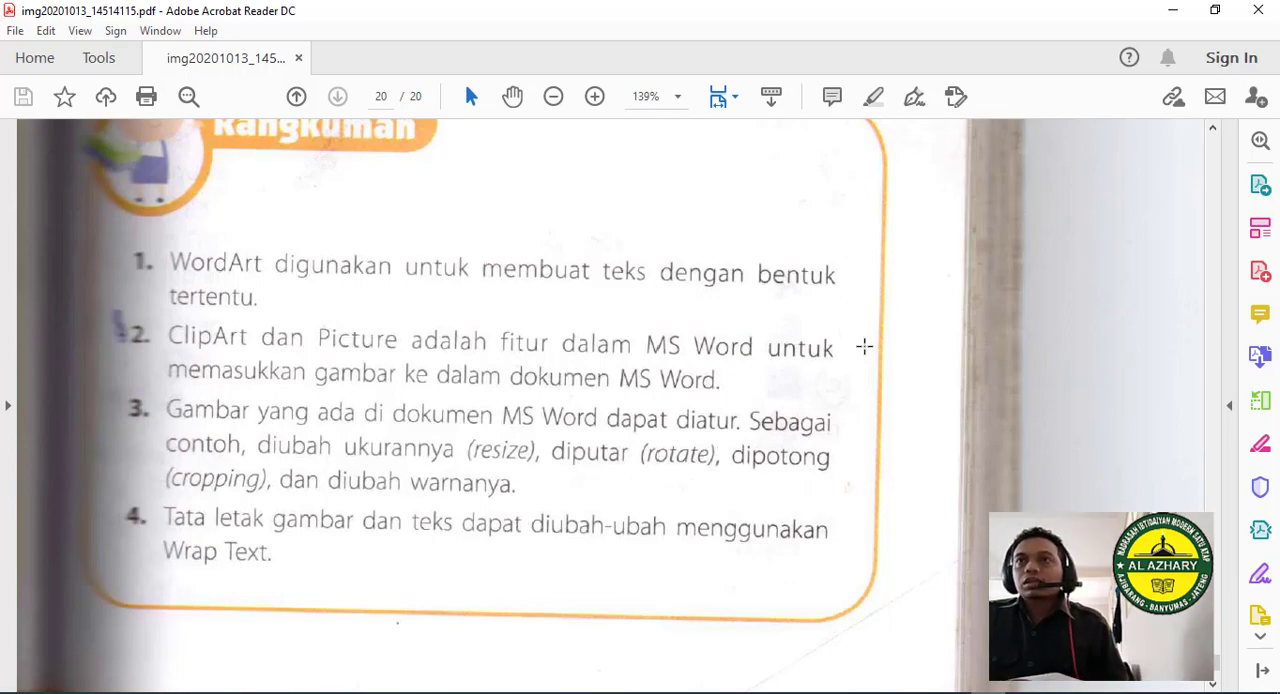
{"action": "scroll", "coordinate": [769, 601], "scroll_direction": "up", "scroll_amount": 5}
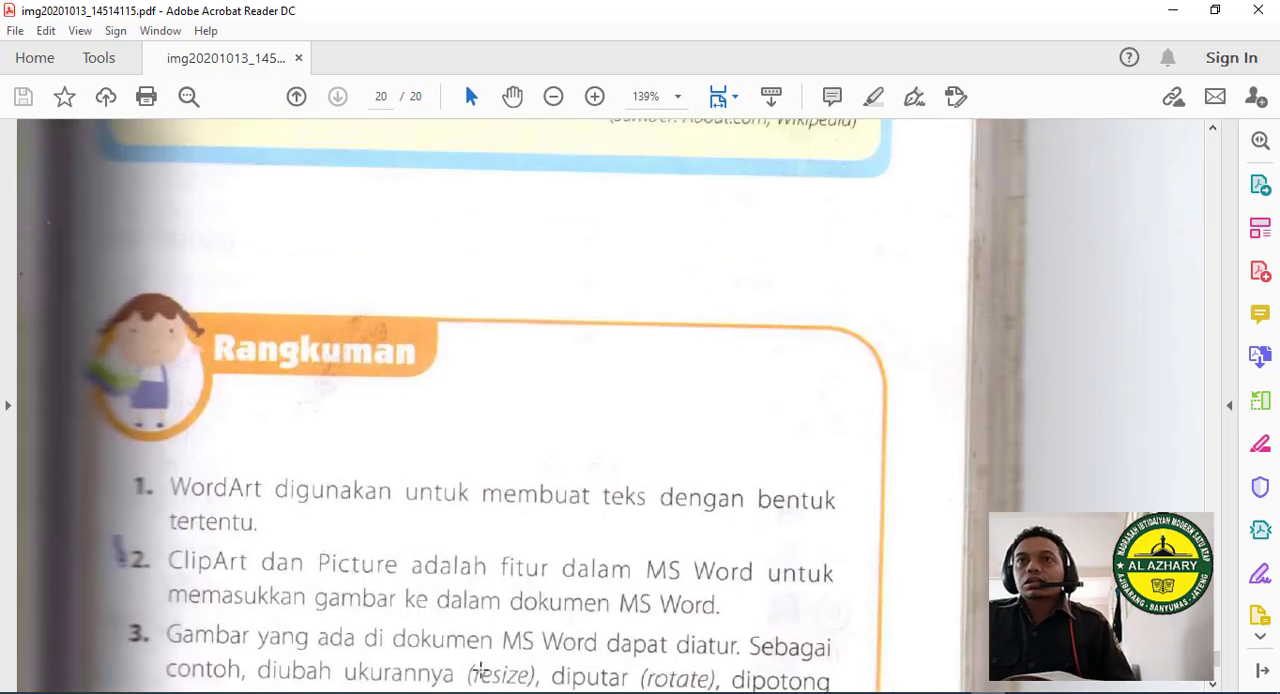
{"action": "left_click", "coordinate": [294, 693]}
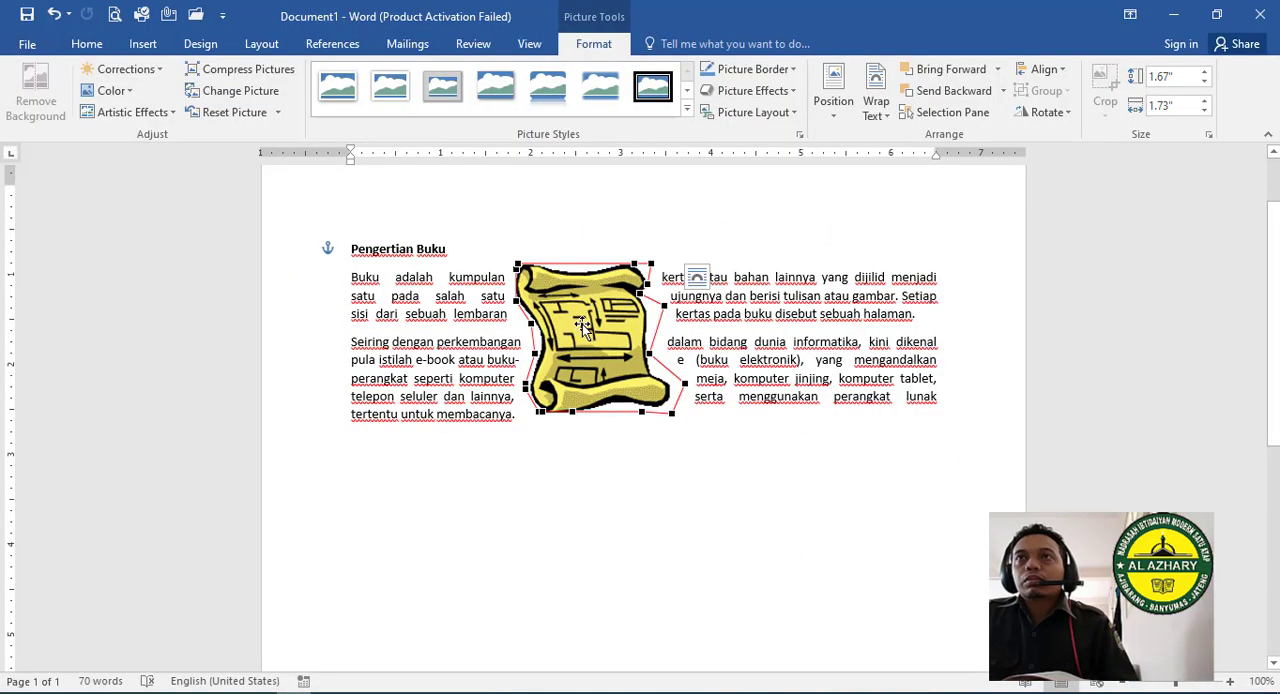